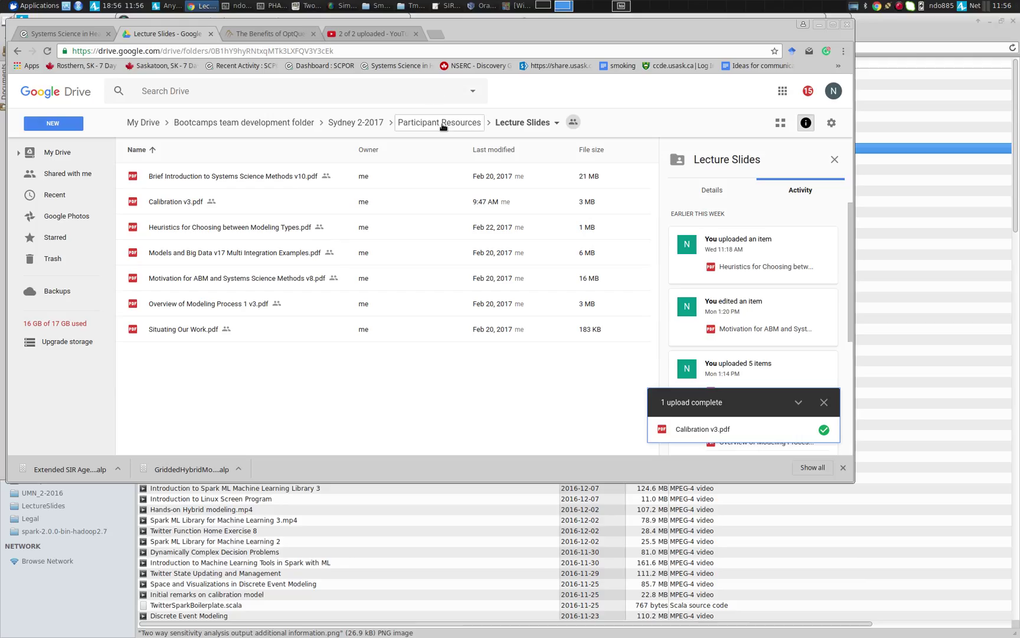
# - Open the HybridModels folder inside Example Models under Participant Resources
pyautogui.click(439, 122)
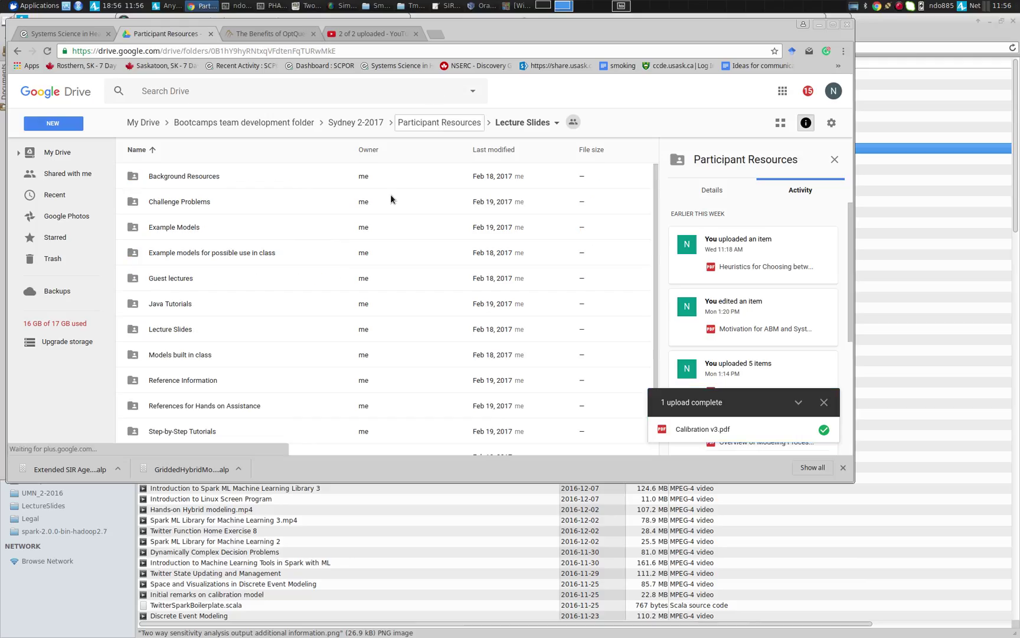
pyautogui.click(199, 227)
pyautogui.doubleClick(199, 227)
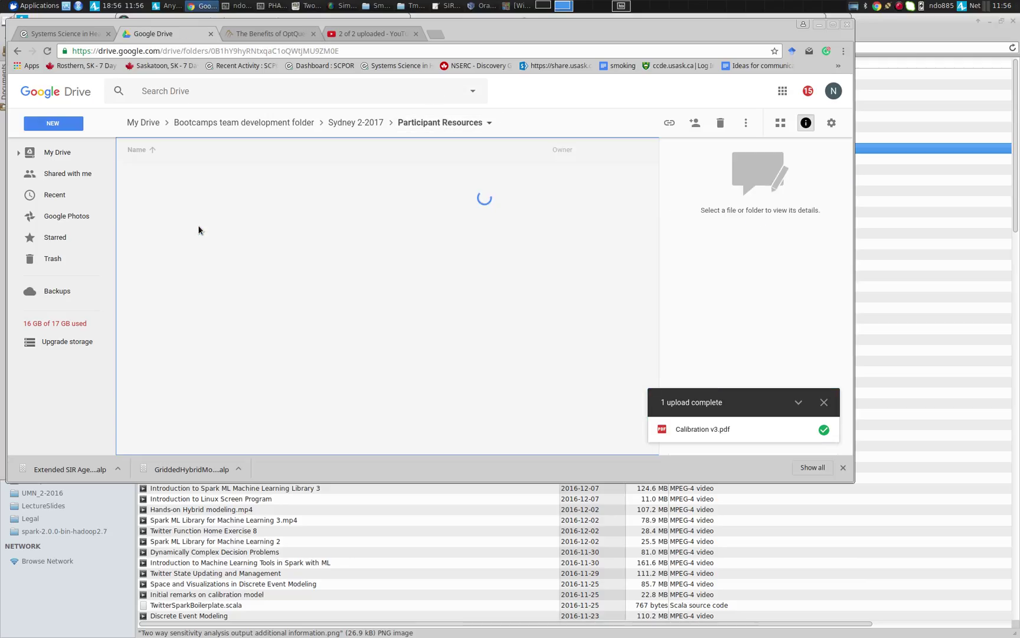
pyautogui.scroll(-4, 198, 228)
pyautogui.scroll(-6, 199, 229)
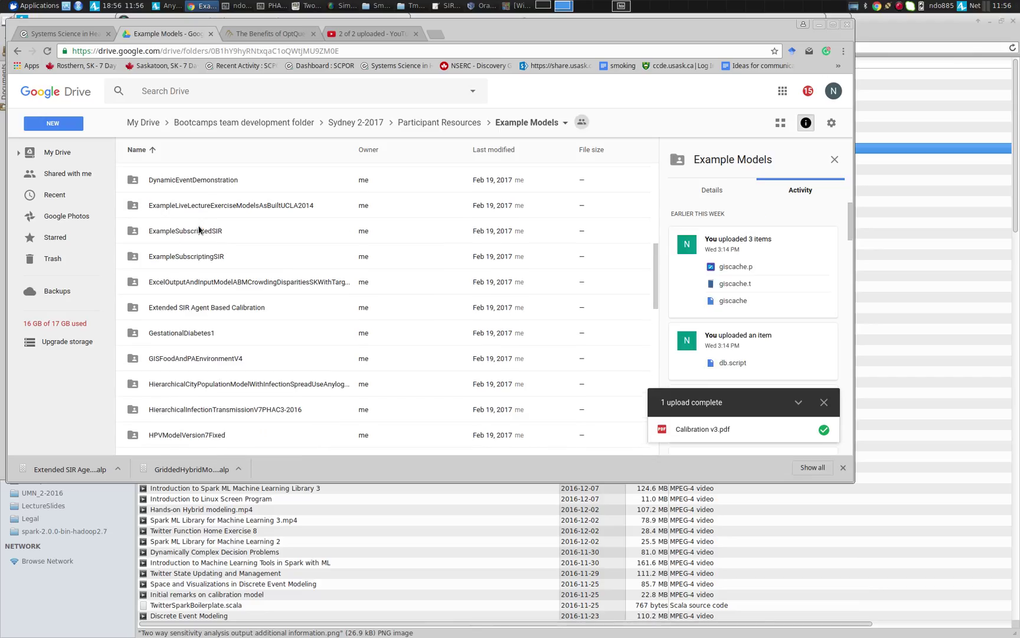
pyautogui.scroll(4, 199, 230)
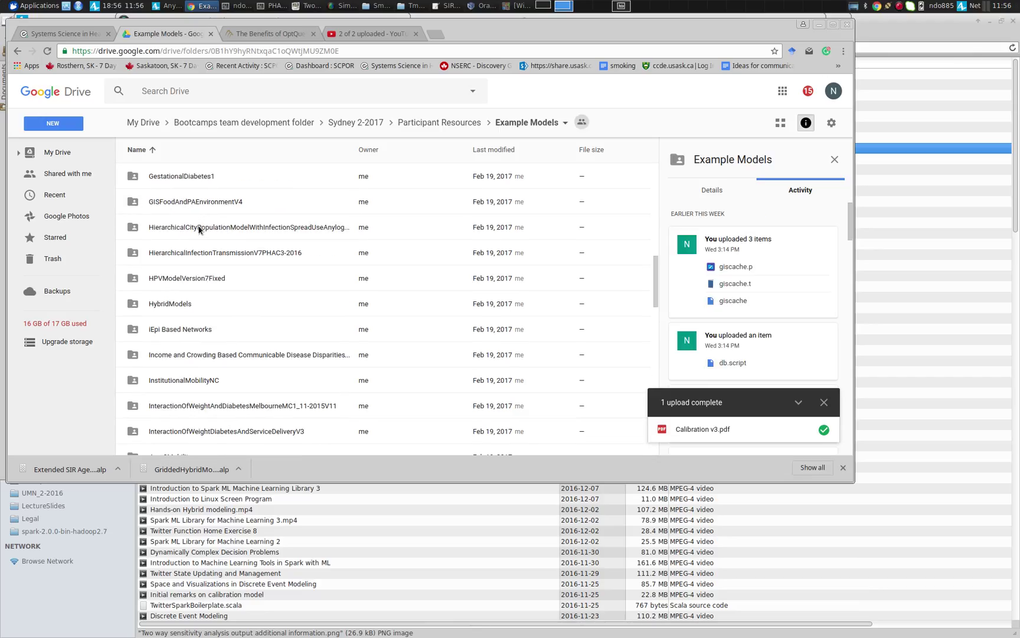
pyautogui.doubleClick(172, 307)
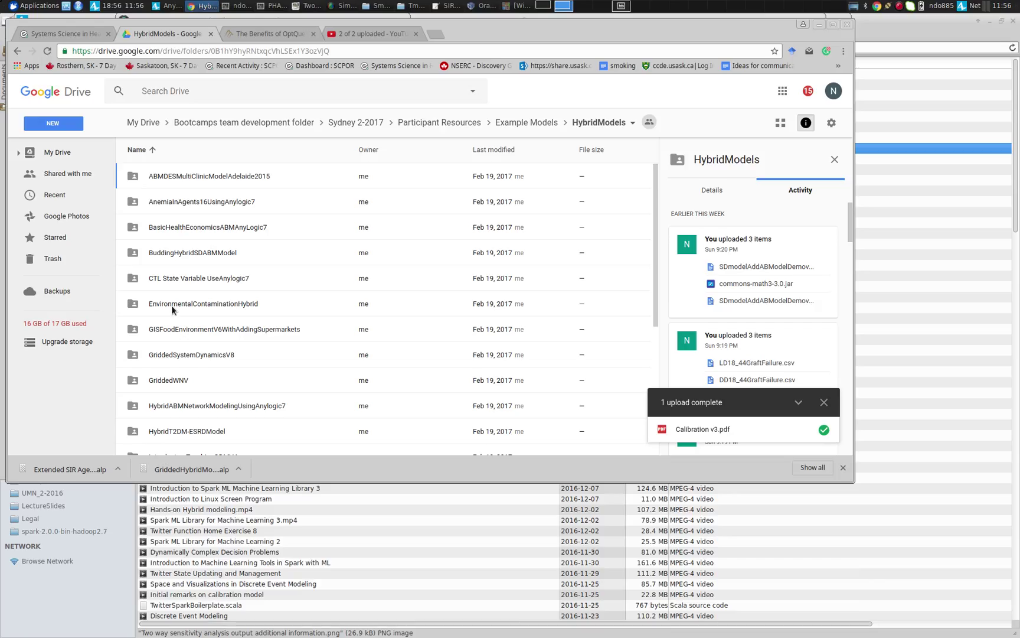
# - Download BasicHealthEconomicsABMAnyLogic7.alp from the BasicHealthEconomicsABMAnyLogic7 folder
pyautogui.click(217, 227)
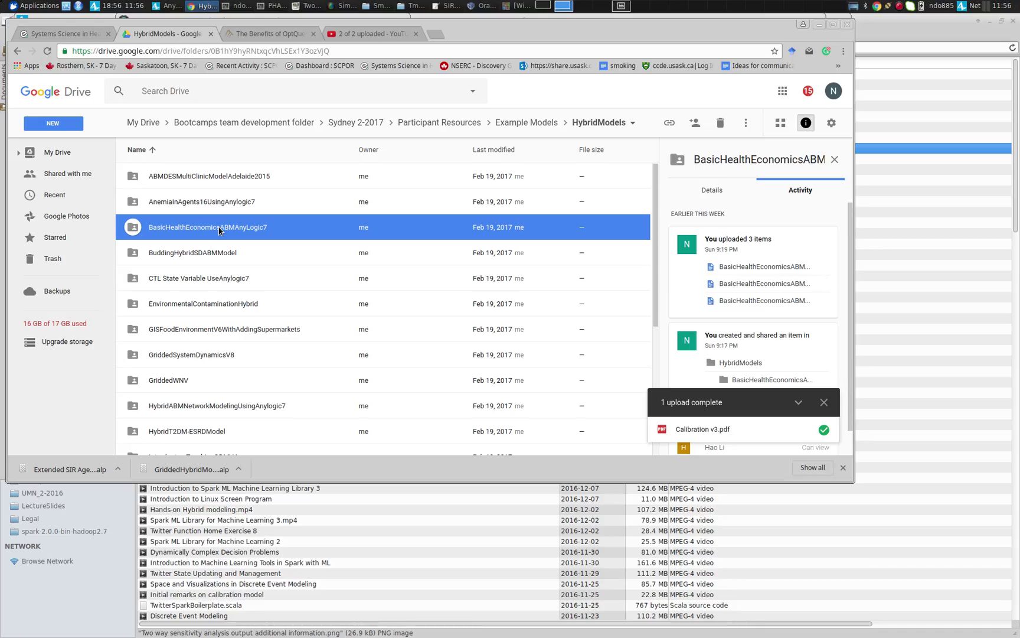
pyautogui.doubleClick(219, 230)
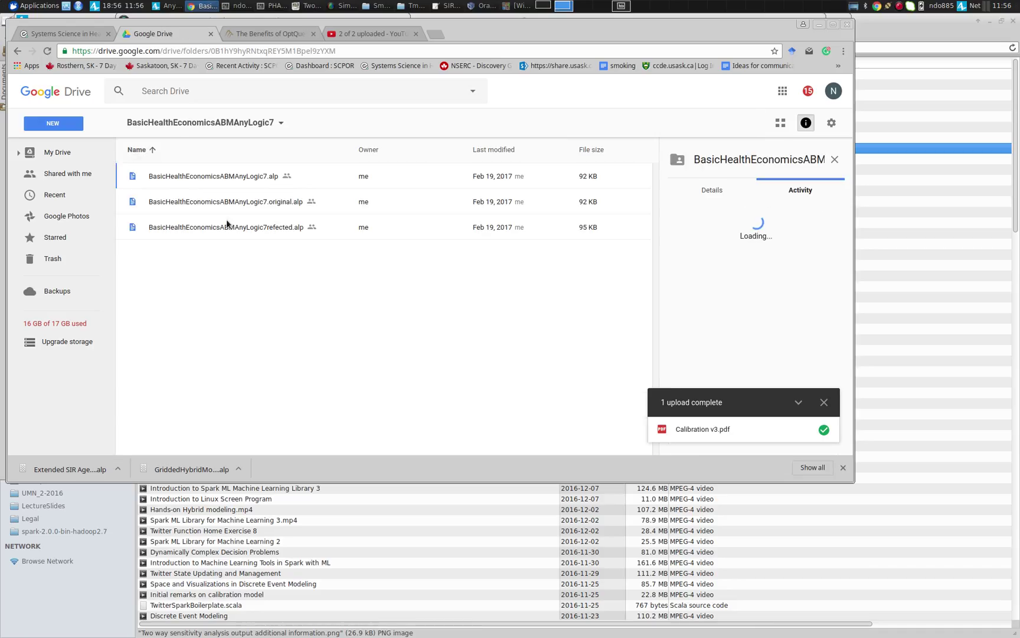
pyautogui.rightClick(218, 176)
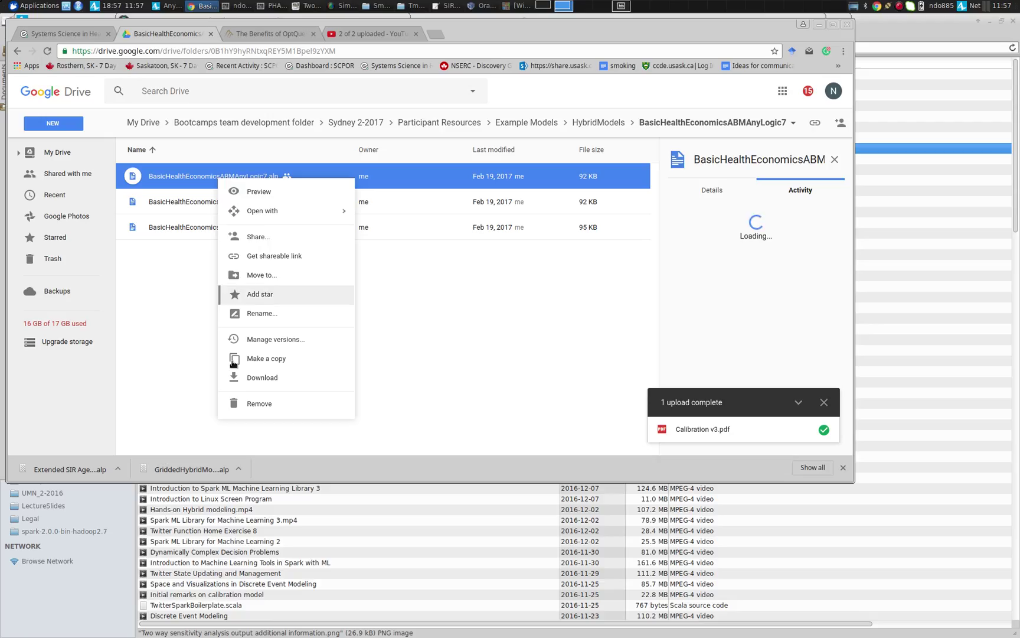
pyautogui.click(245, 375)
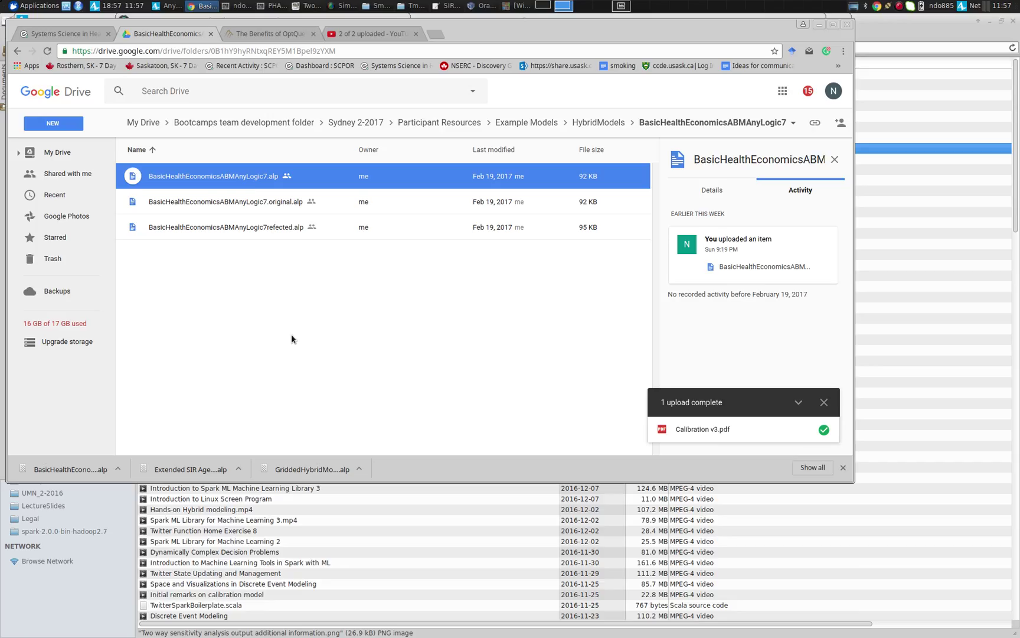
# - Switch to AnyLogic and open the model BasicHealthEconomicsABMAnyLogic7.alp from the Downloads folder
pyautogui.hotkey('alt', 'Tab')
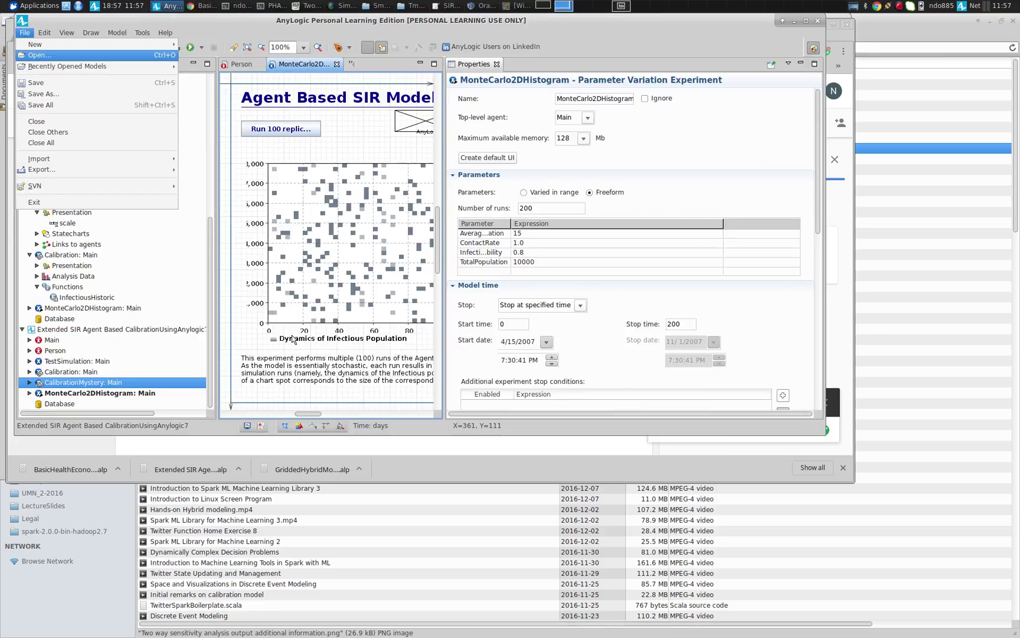
pyautogui.hotkey('alt', 'Tab')
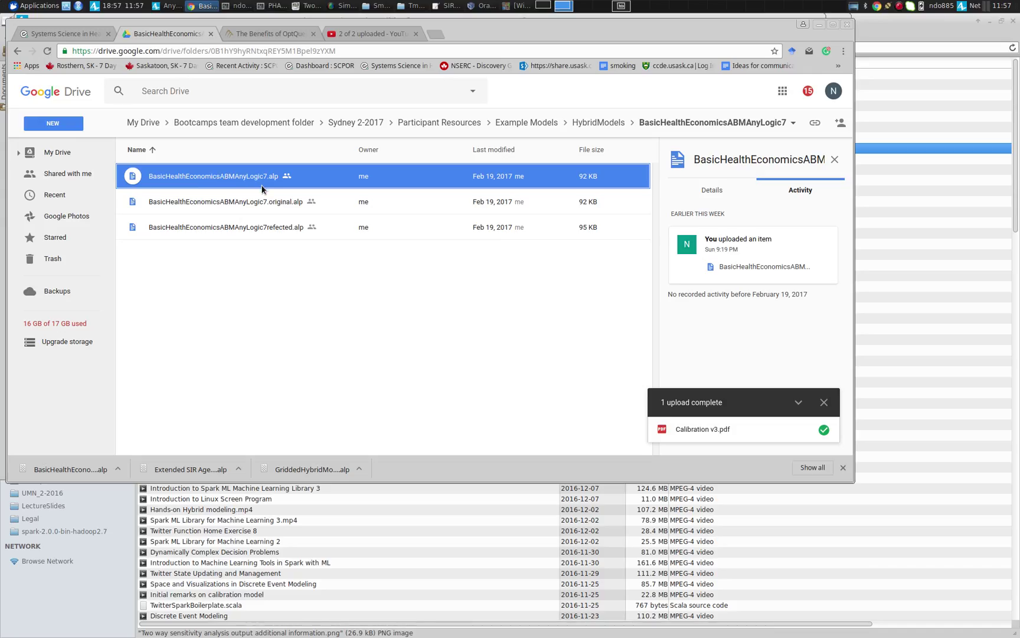
pyautogui.hotkey('alt', 'Tab')
pyautogui.hotkey('alt', 'Tab')
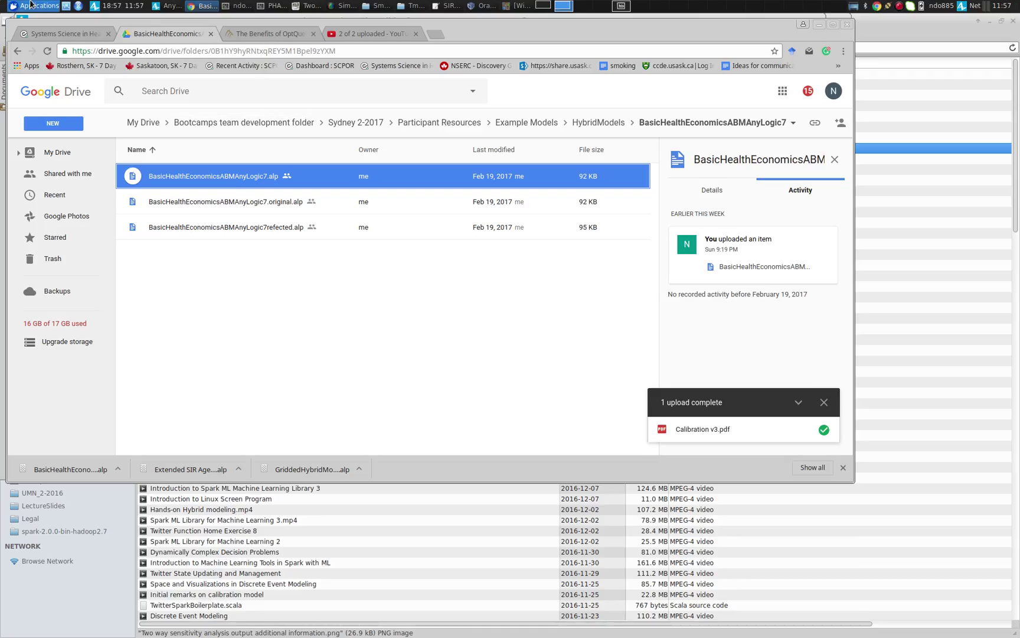
pyautogui.hotkey('alt', 'Tab')
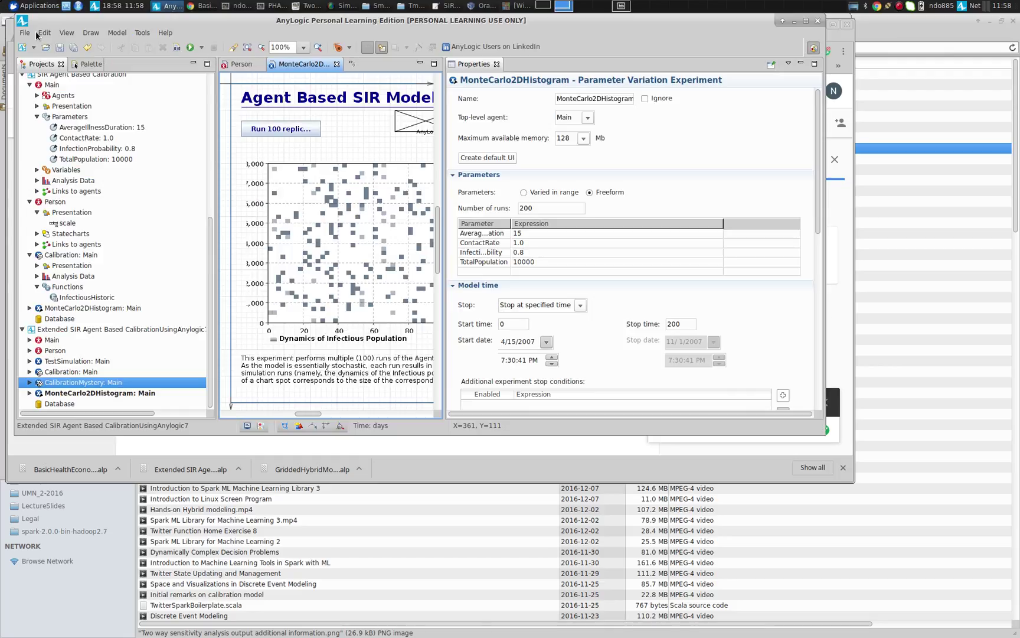
pyautogui.click(23, 34)
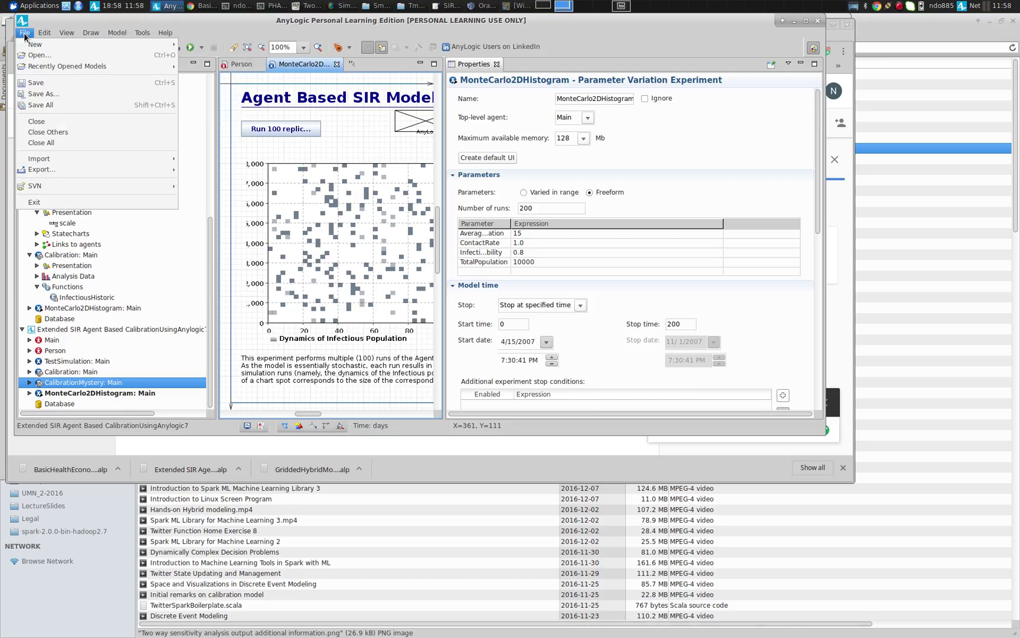
pyautogui.click(38, 55)
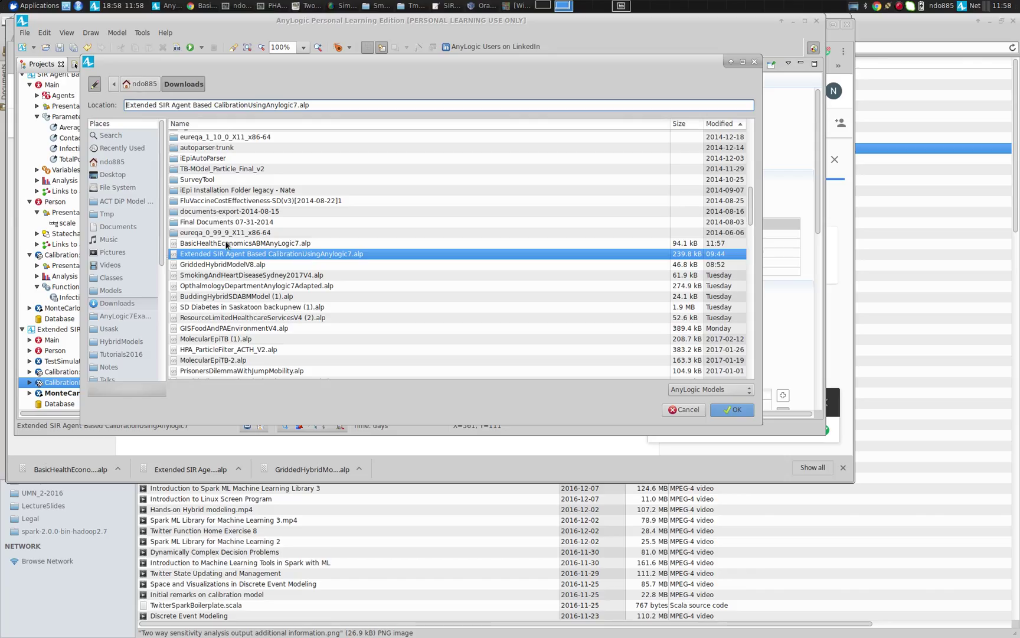
pyautogui.doubleClick(229, 243)
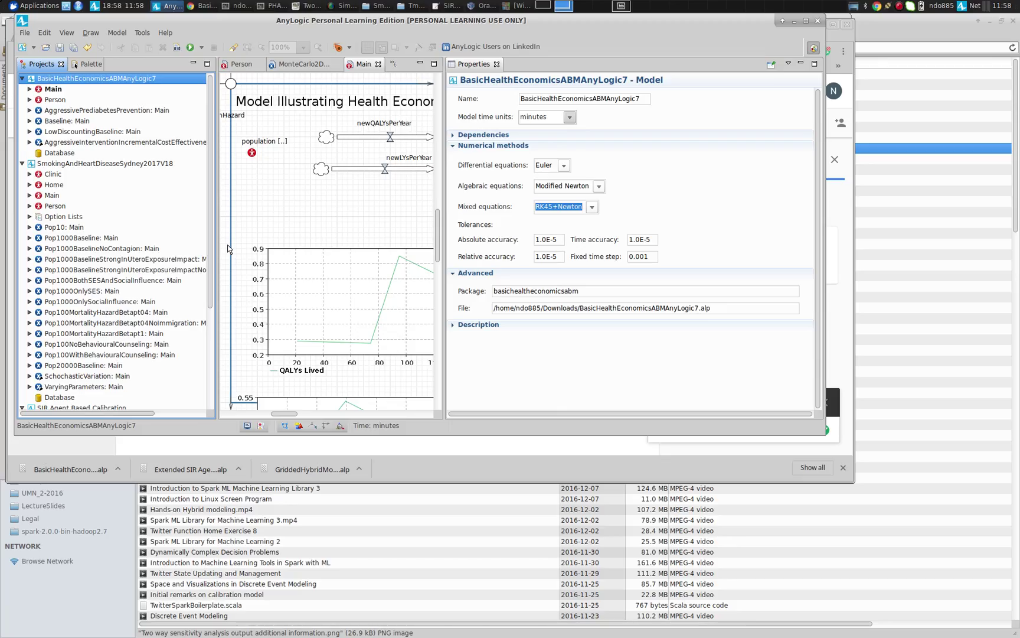
# - Switch back to Google Drive and look through the model folders inside HybridModels
pyautogui.hotkey('alt', 'Tab')
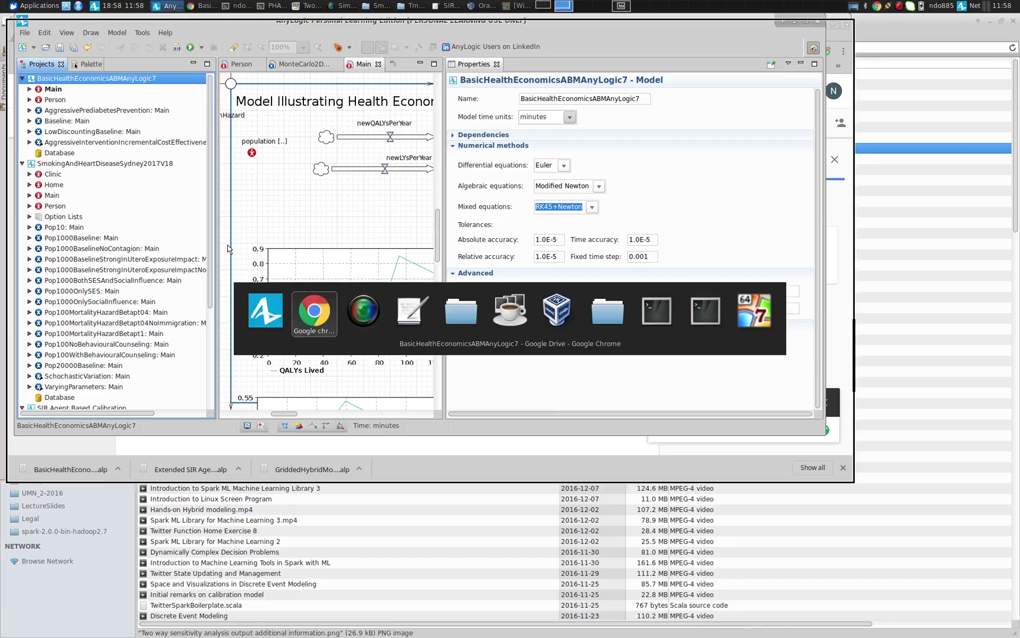
pyautogui.hotkey('alt', 'shift', 'Tab')
pyautogui.hotkey('alt', 'shift', 'Tab')
pyautogui.hotkey('alt', 'Tab')
pyautogui.hotkey('alt', 'Tab')
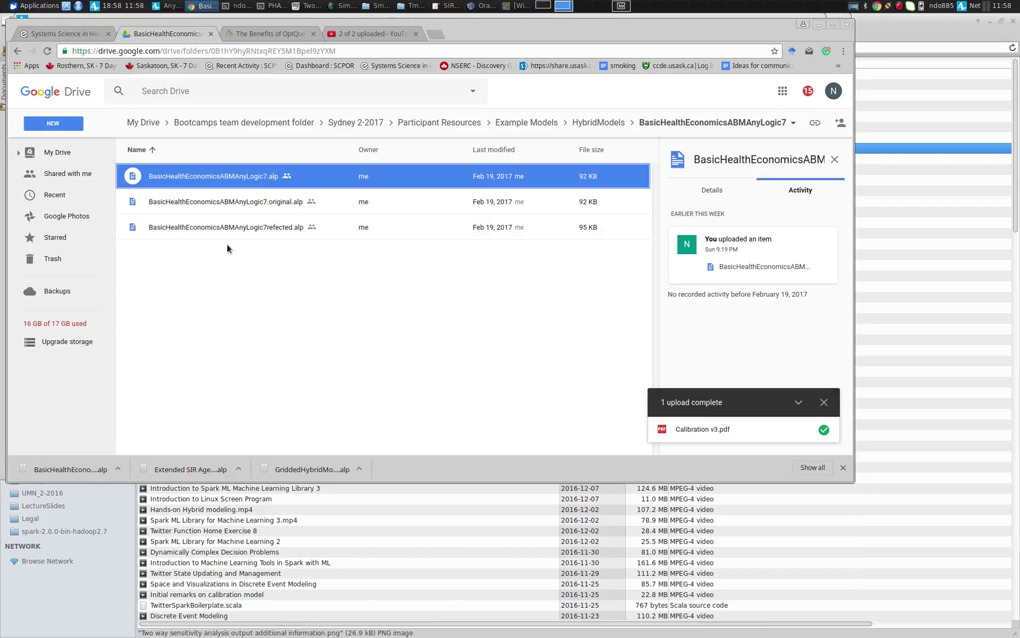
pyautogui.click(598, 123)
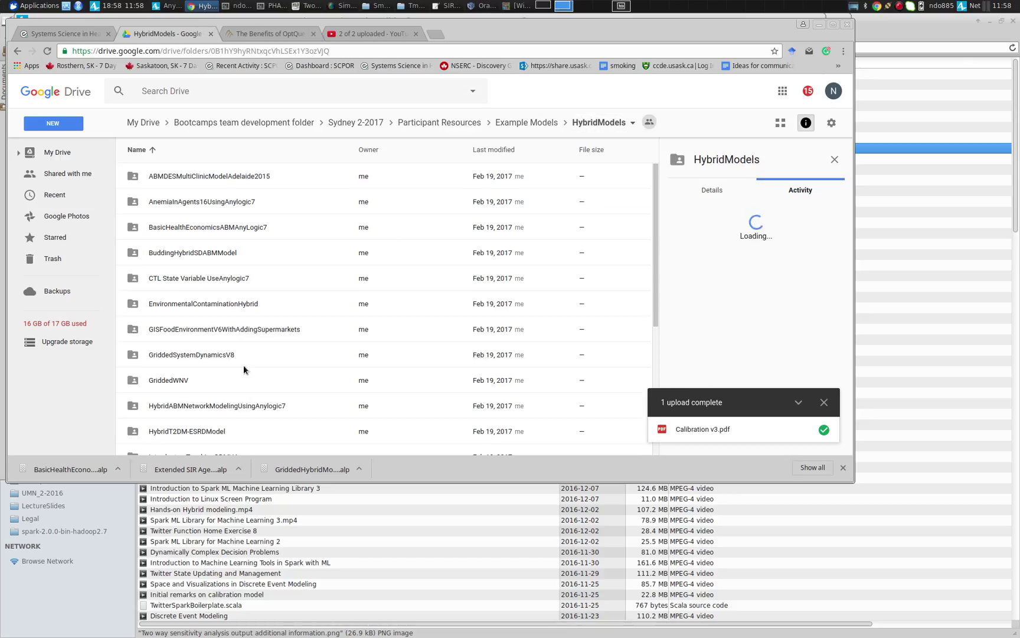
pyautogui.click(270, 334)
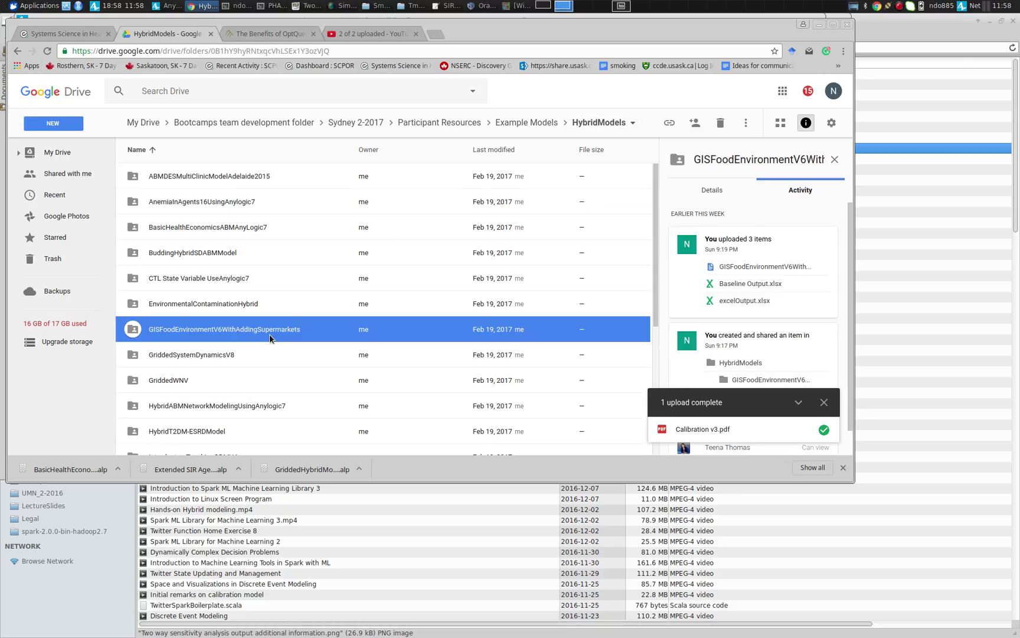
pyautogui.scroll(-4, 270, 334)
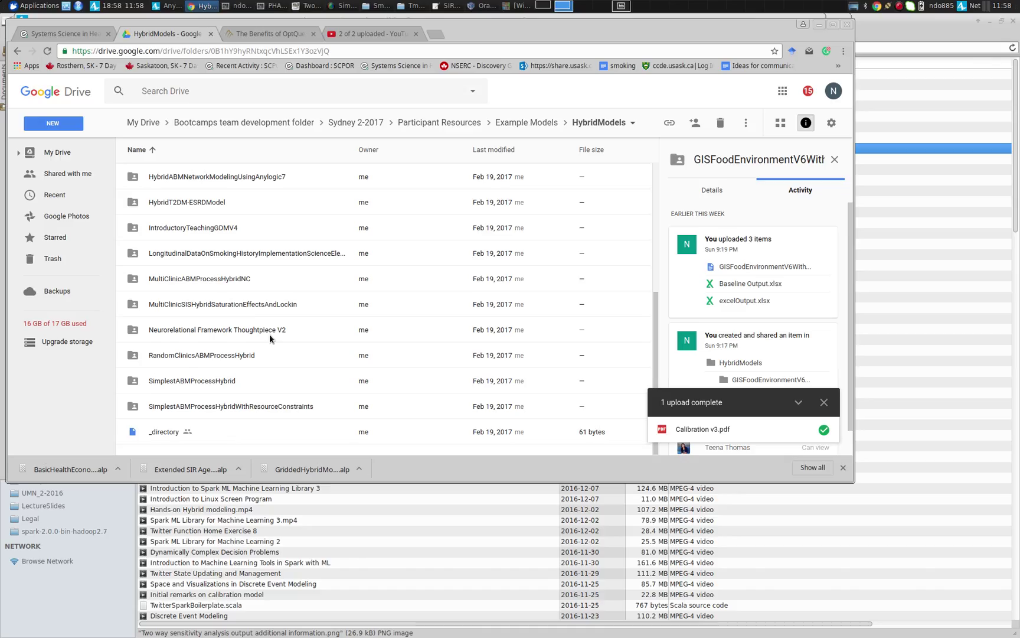
pyautogui.press('Up')
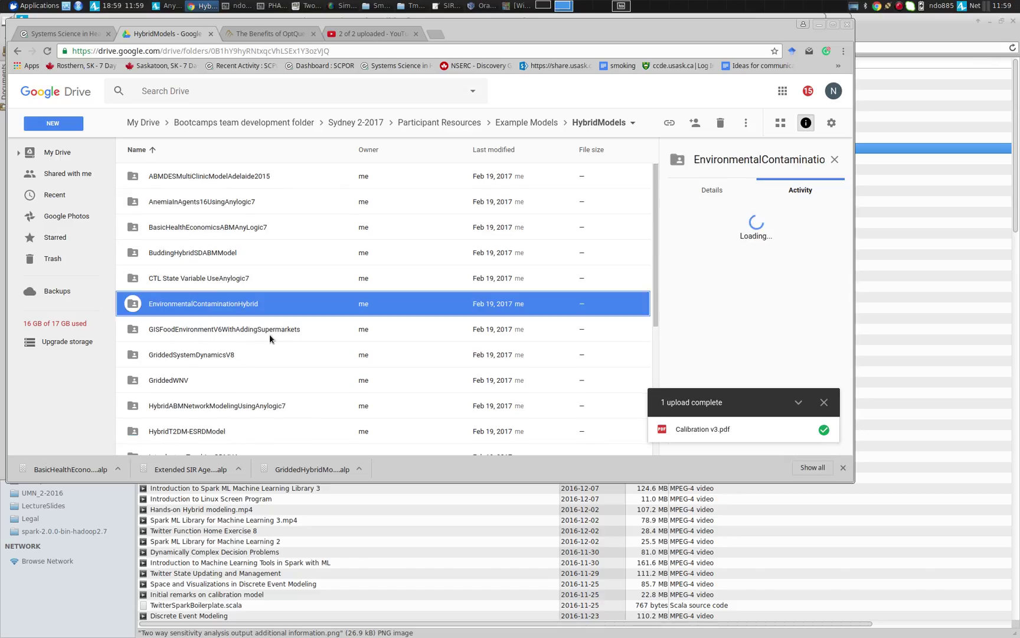
pyautogui.scroll(-4, 270, 334)
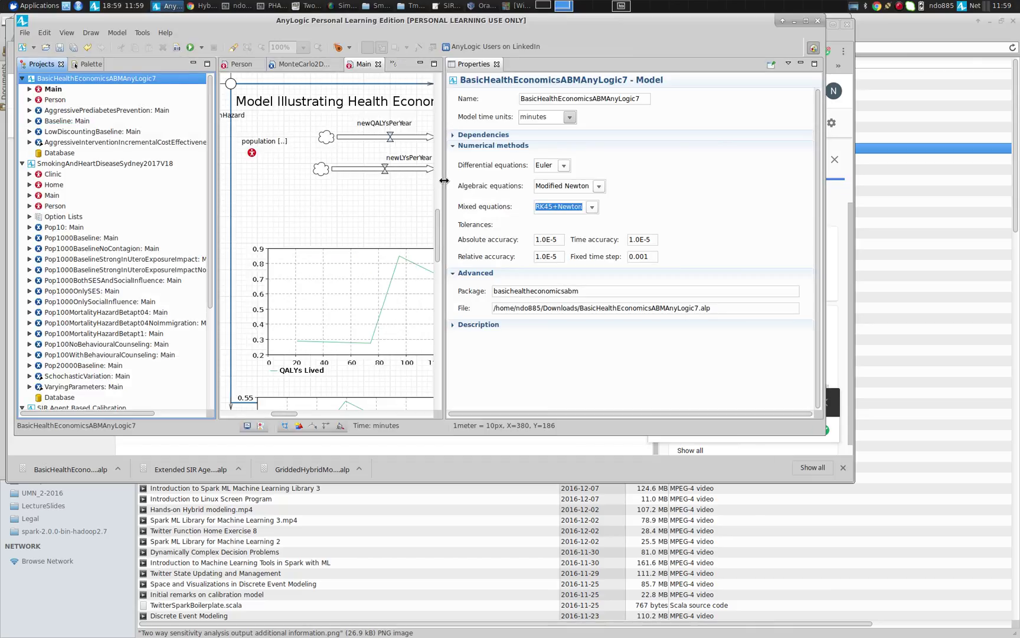
# - In AnyLogic, widen the diagram editor and open the health economics model's Person agent to show its diabetesProgressionStatechart
pyautogui.moveTo(445, 176); pyautogui.dragTo(730, 122)
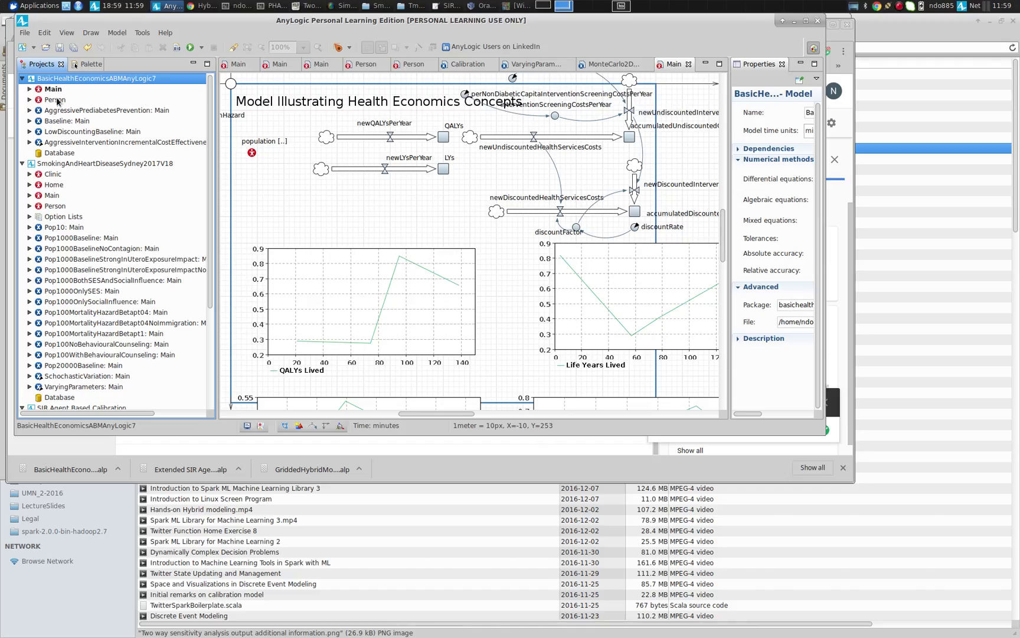
pyautogui.doubleClick(55, 100)
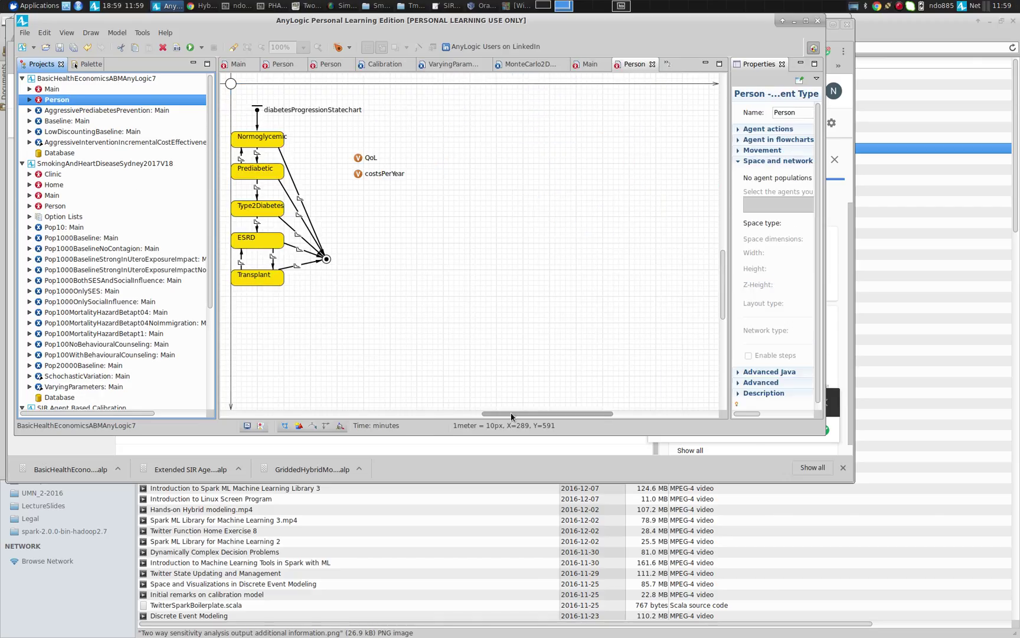
pyautogui.moveTo(513, 413); pyautogui.dragTo(412, 415)
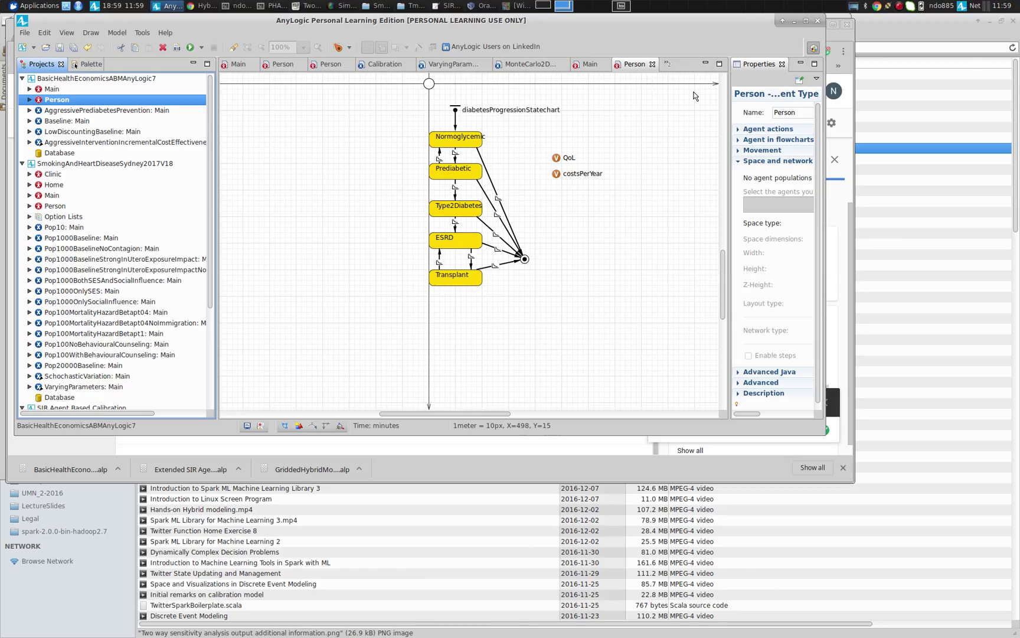
pyautogui.scroll(-3, 694, 96)
pyautogui.scroll(3, 722, 107)
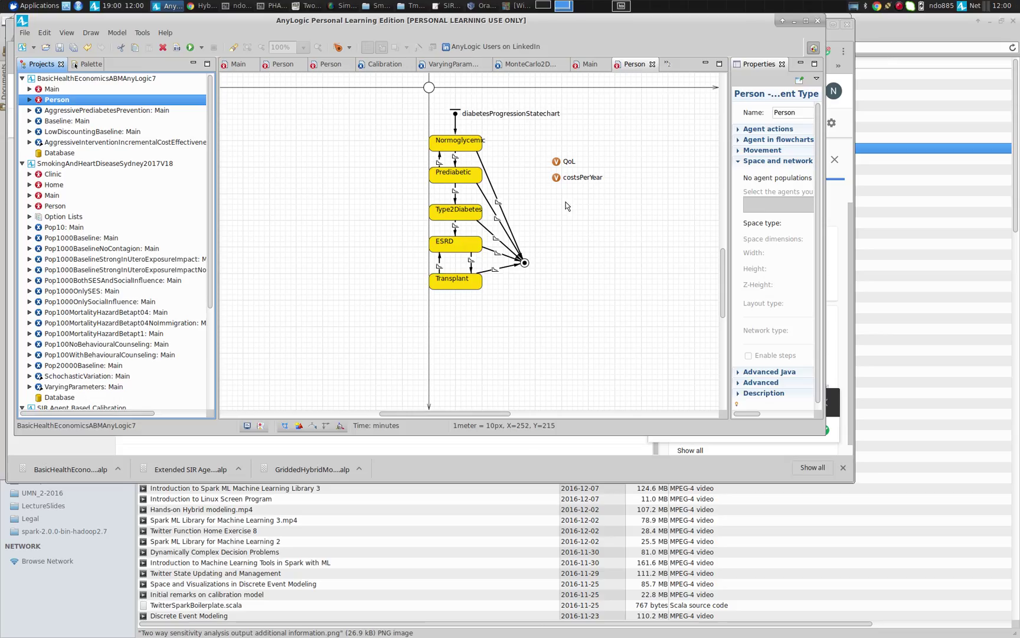
pyautogui.scroll(3, 576, 201)
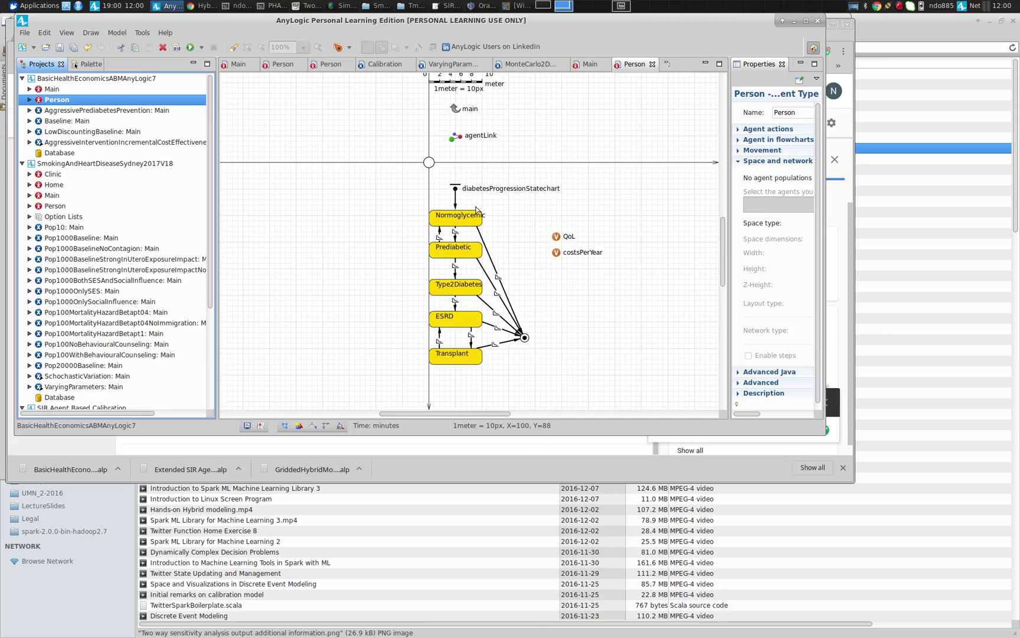
pyautogui.scroll(-3, 513, 200)
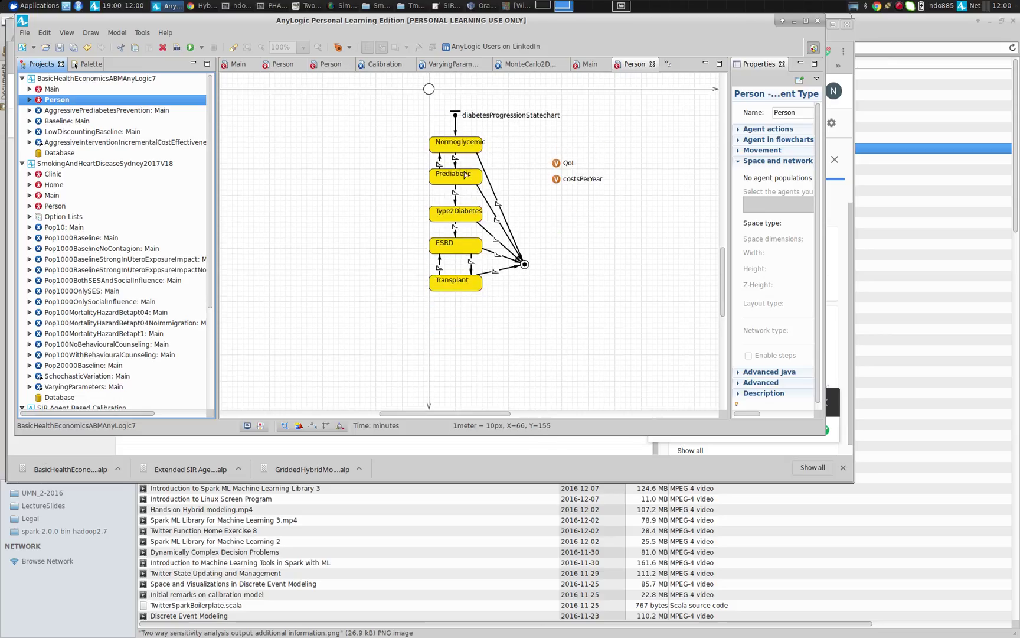
# - Widen the properties area and examine the entry actions of the Normoglycemic, Type2Diabetes and ESRD states
pyautogui.click(465, 174)
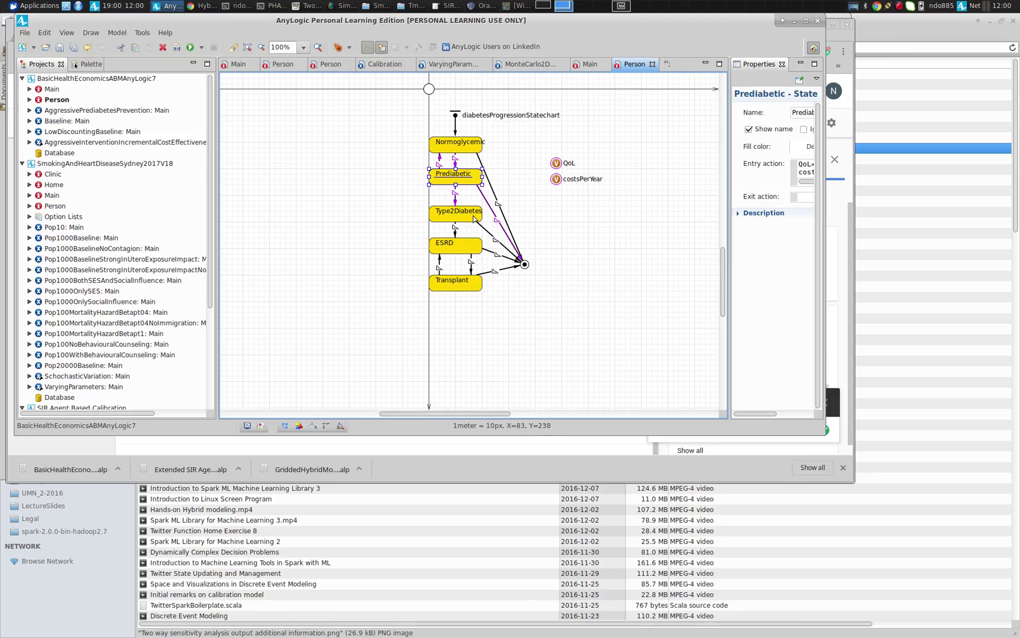
pyautogui.scroll(7, 474, 219)
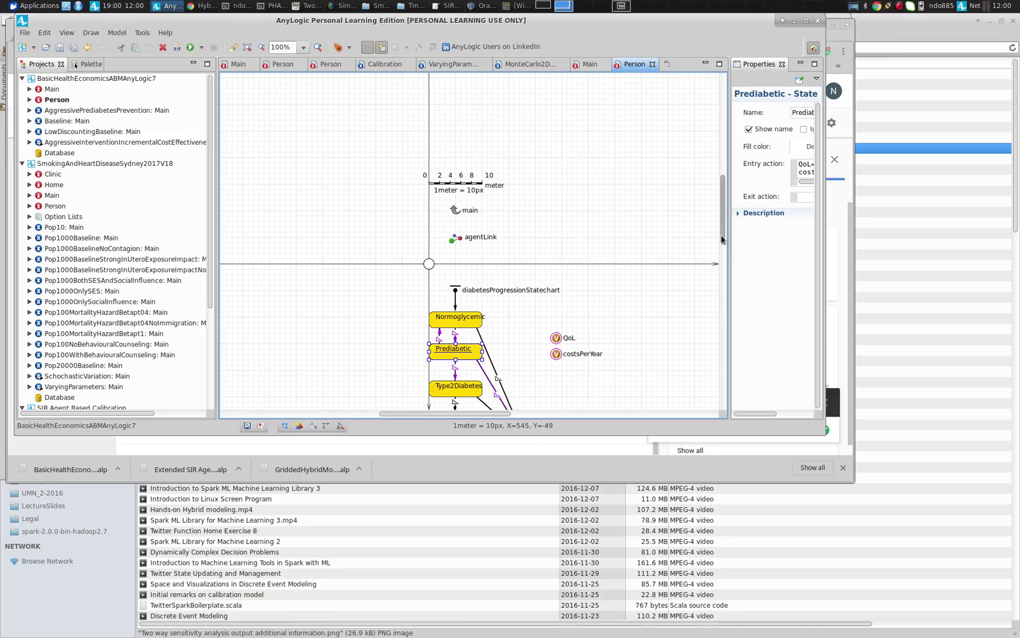
pyautogui.moveTo(723, 235); pyautogui.dragTo(723, 296)
pyautogui.click(456, 172)
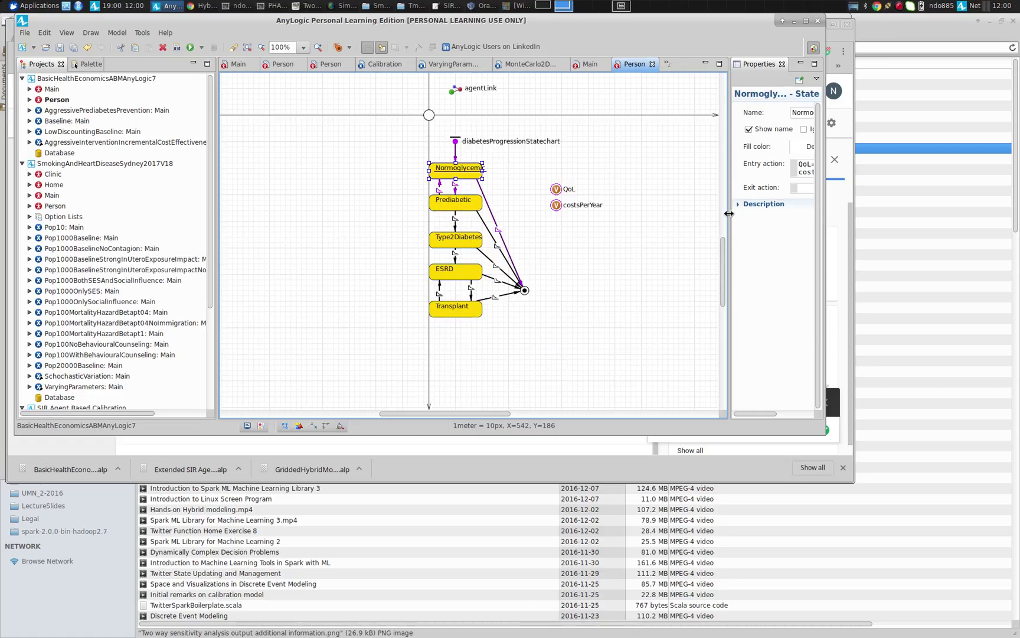
pyautogui.moveTo(730, 216); pyautogui.dragTo(572, 215)
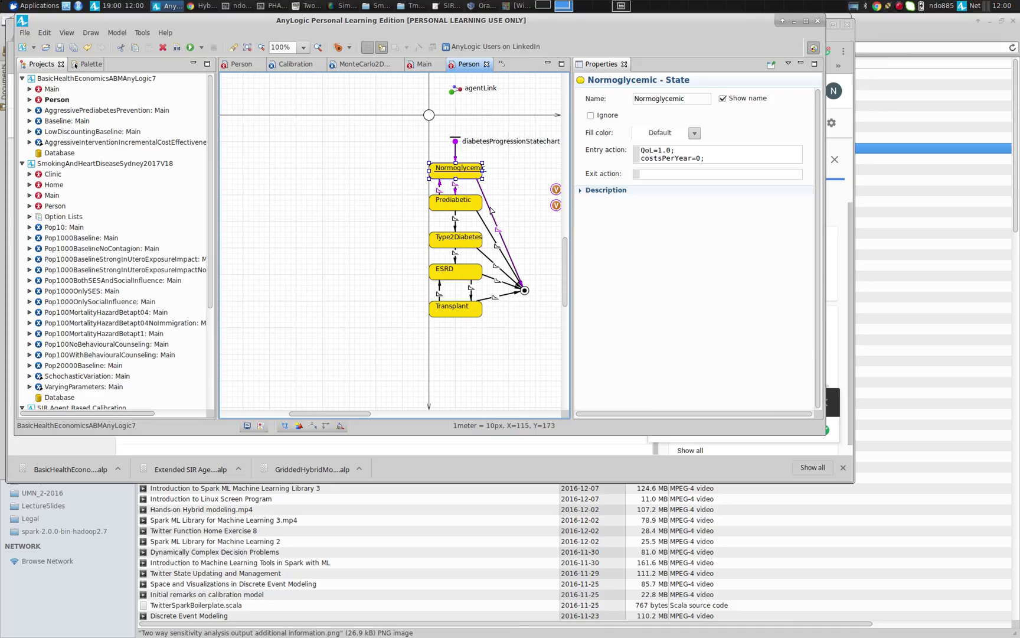
pyautogui.click(466, 239)
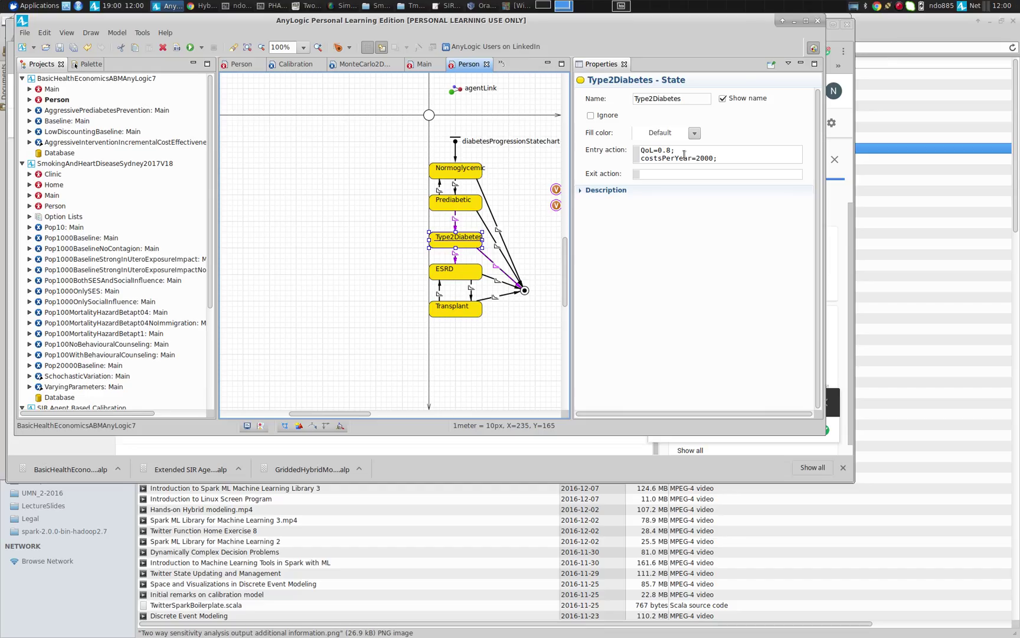
pyautogui.click(452, 272)
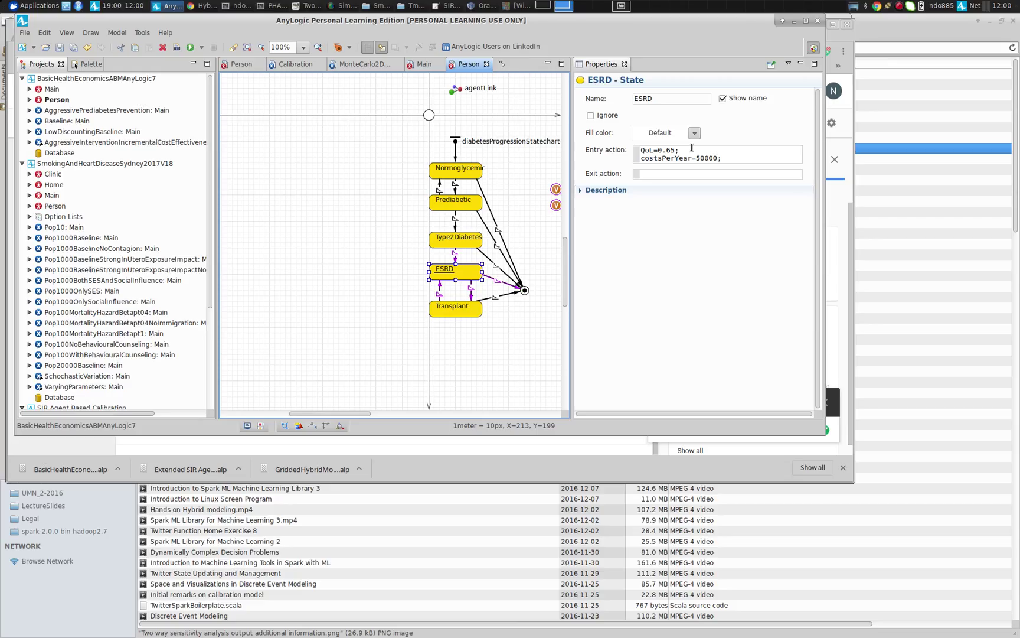
# - Examine the Transplant state's entry action and the cost code in the action of the transition from ESRD to Transplant
pyautogui.click(464, 310)
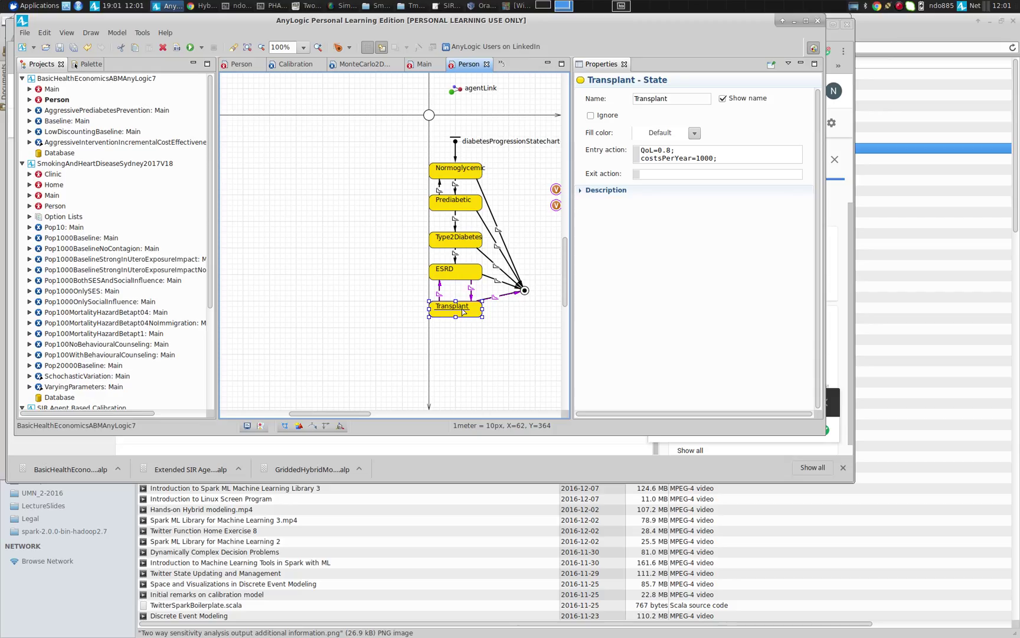
pyautogui.click(465, 312)
pyautogui.click(472, 294)
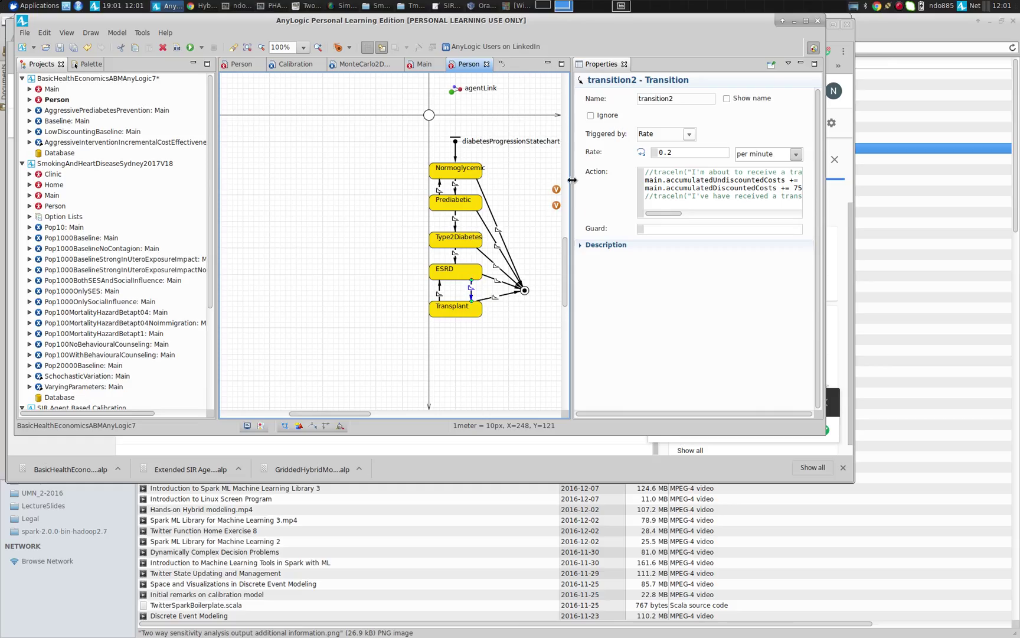
pyautogui.moveTo(571, 184); pyautogui.dragTo(512, 185)
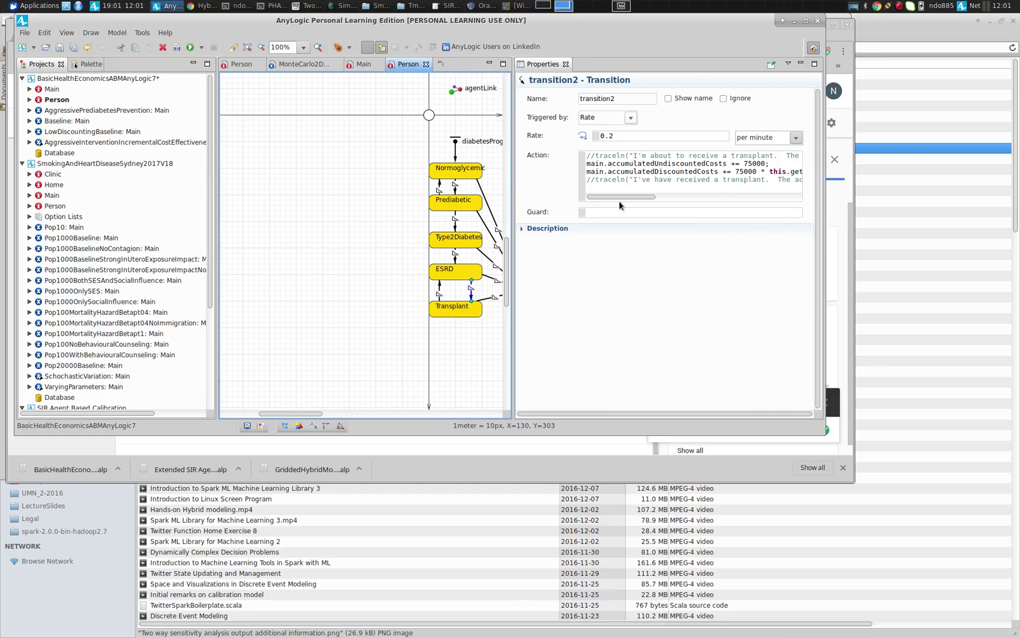
pyautogui.moveTo(619, 198)
pyautogui.mouseDown()
pyautogui.moveTo(656, 196)
pyautogui.moveTo(613, 194)
pyautogui.mouseUp()
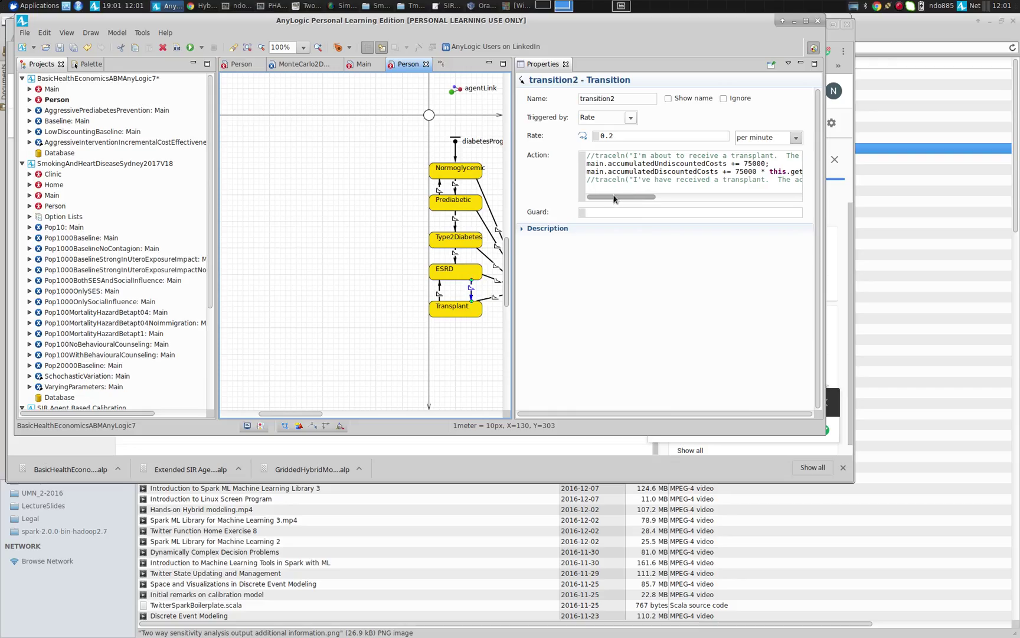
pyautogui.click(765, 164)
pyautogui.doubleClick(765, 164)
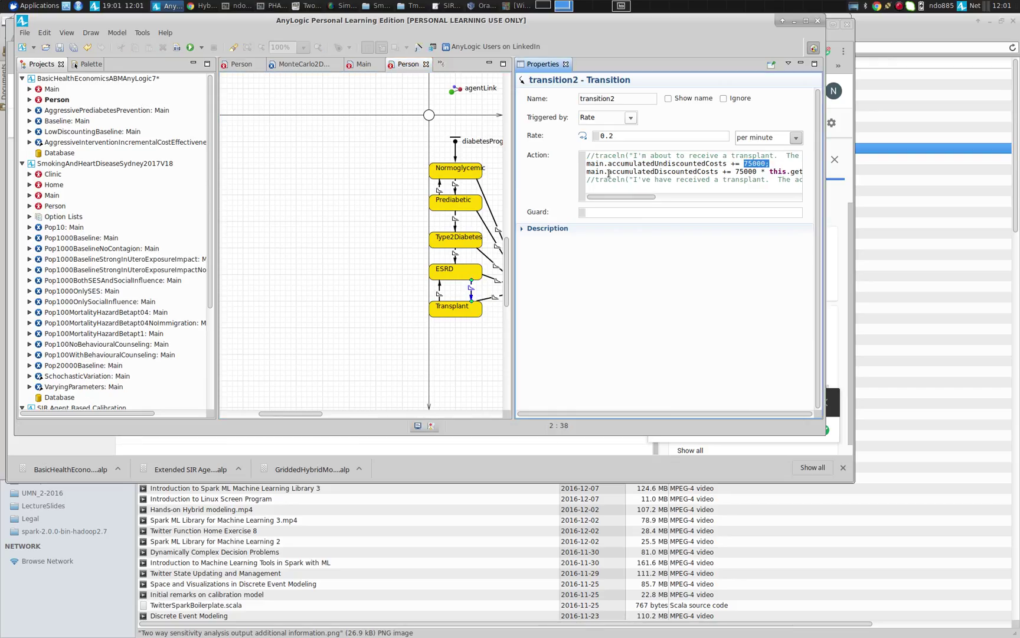
pyautogui.moveTo(612, 193); pyautogui.dragTo(650, 189)
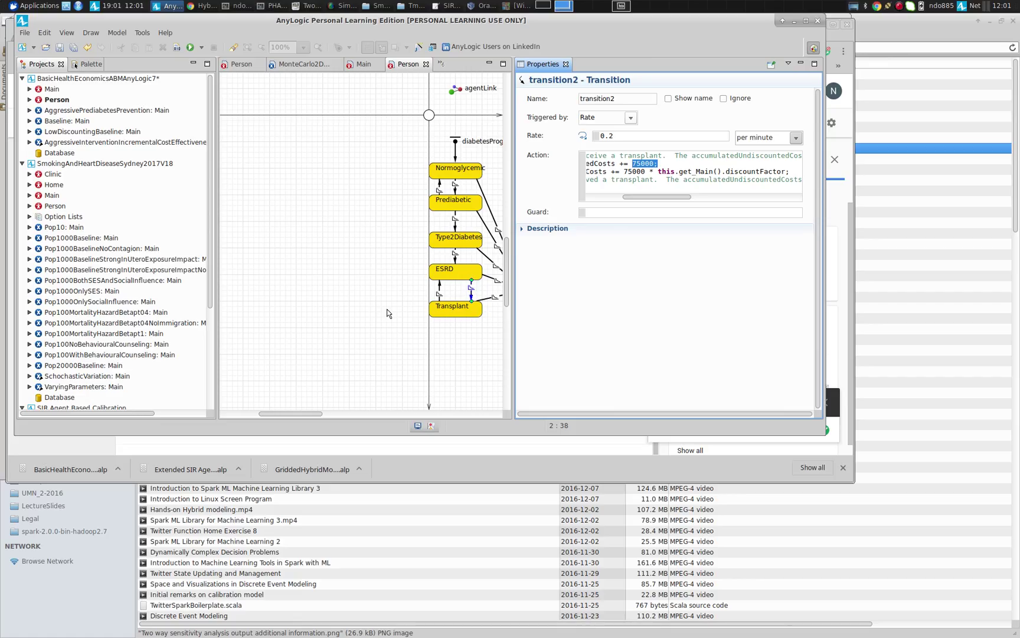
# - Inspect the properties of the transition leading from Transplant back to ESRD, ending with nothing selected in the statechart
pyautogui.click(440, 289)
pyautogui.click(440, 289)
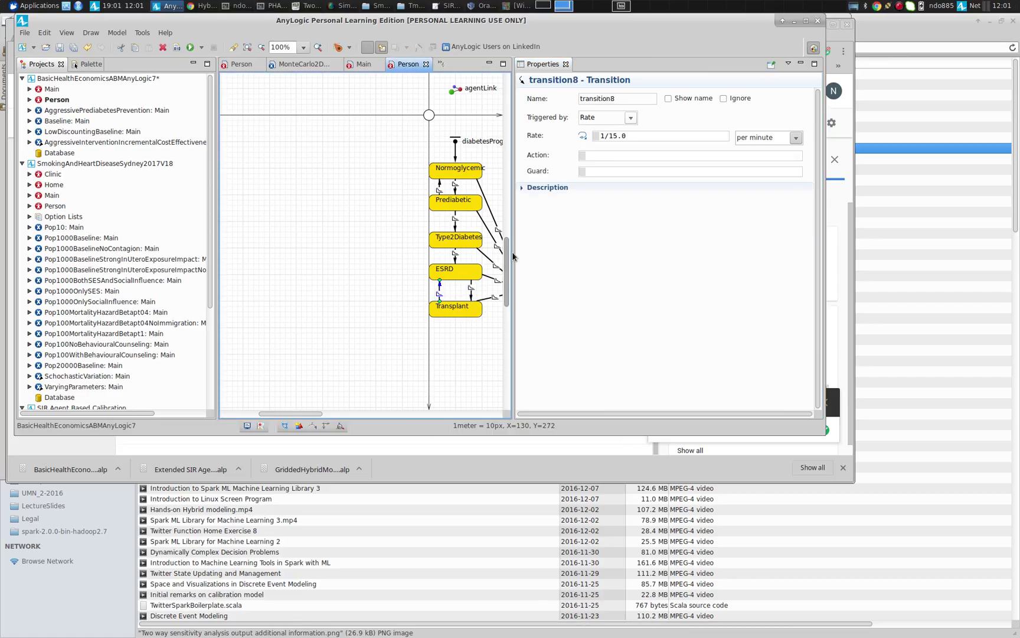
pyautogui.click(467, 271)
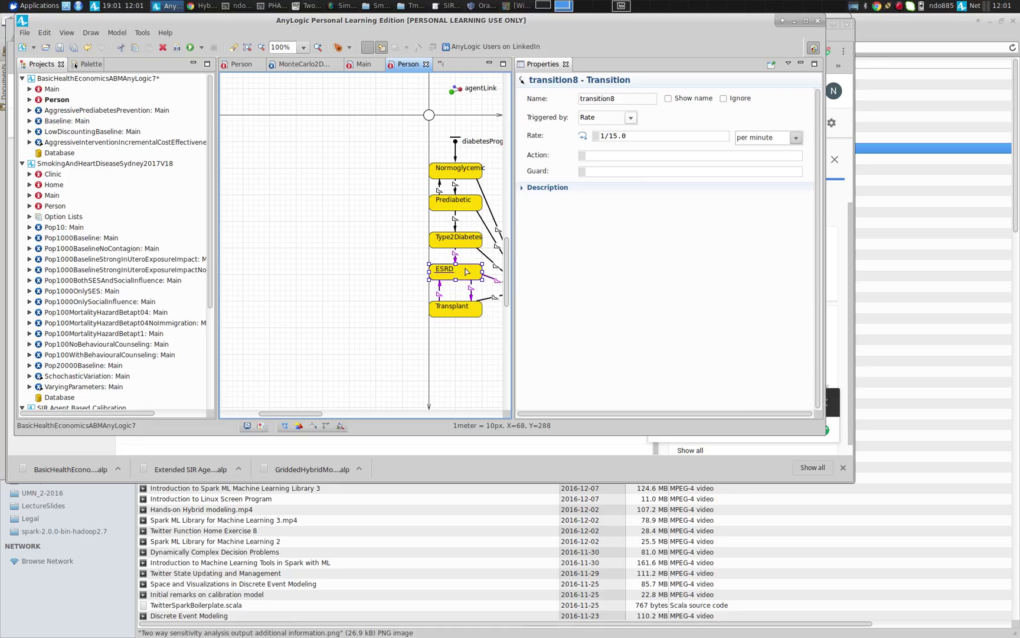
pyautogui.click(317, 156)
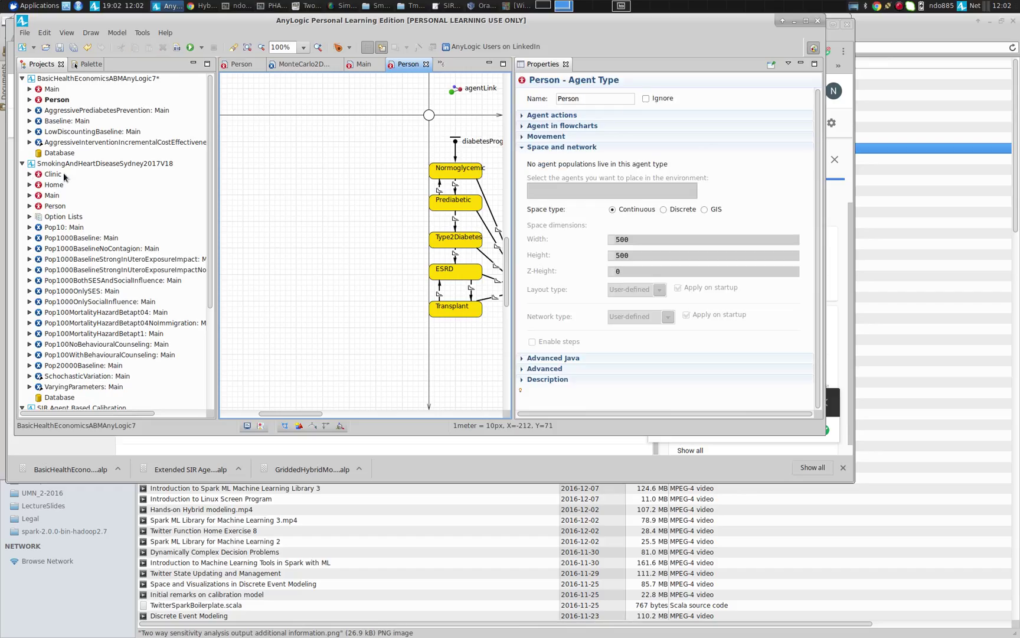
# - Open the health economics model's Main agent, widen the diagram editor and examine its stocks and flows for QALYs, life years and costs
pyautogui.doubleClick(47, 89)
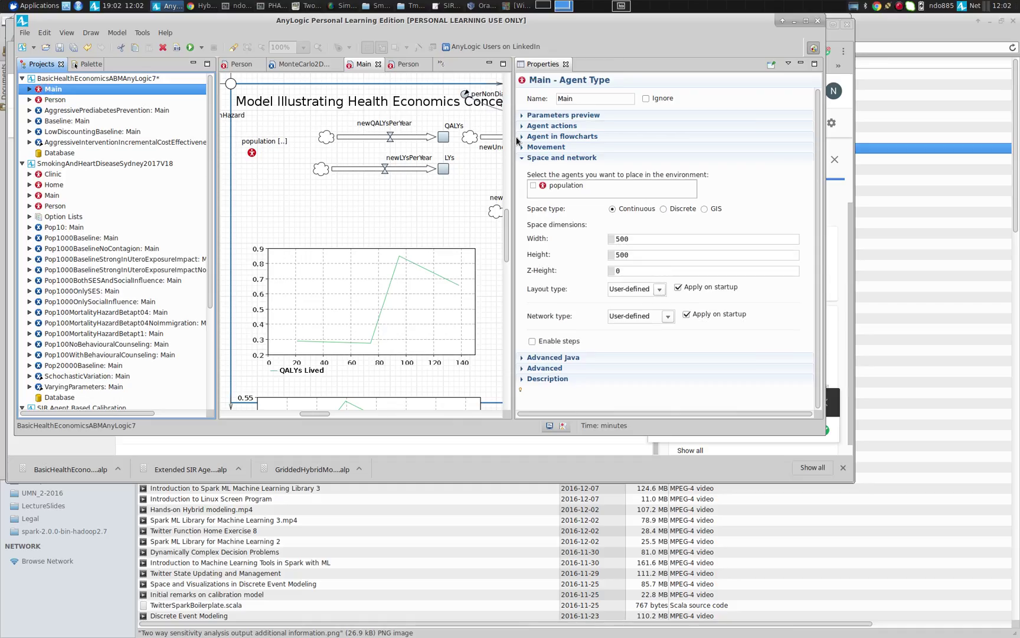
pyautogui.moveTo(515, 140); pyautogui.dragTo(738, 112)
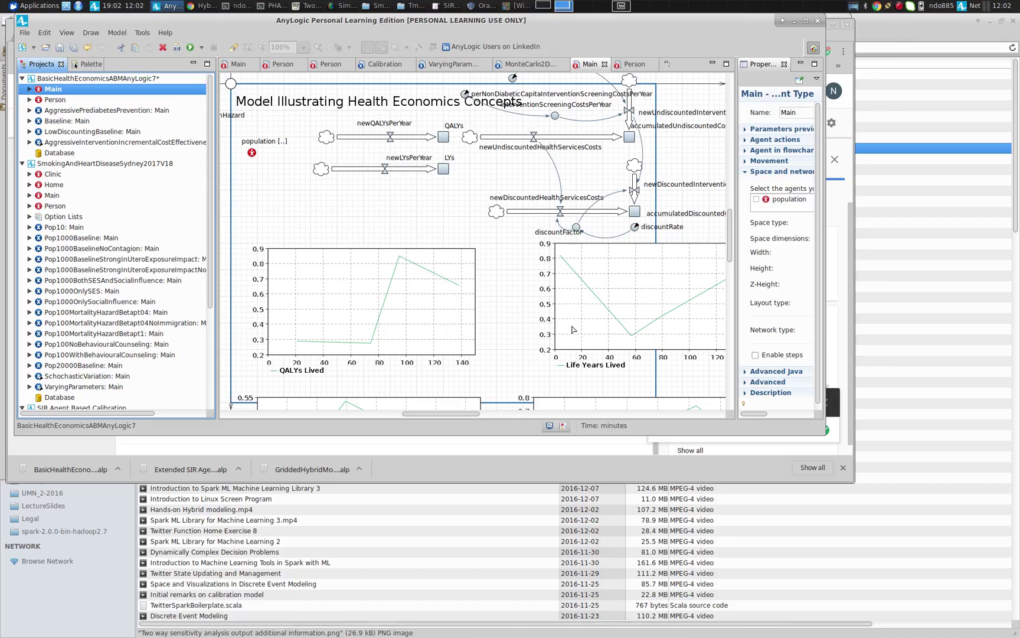
pyautogui.moveTo(448, 413); pyautogui.dragTo(451, 415)
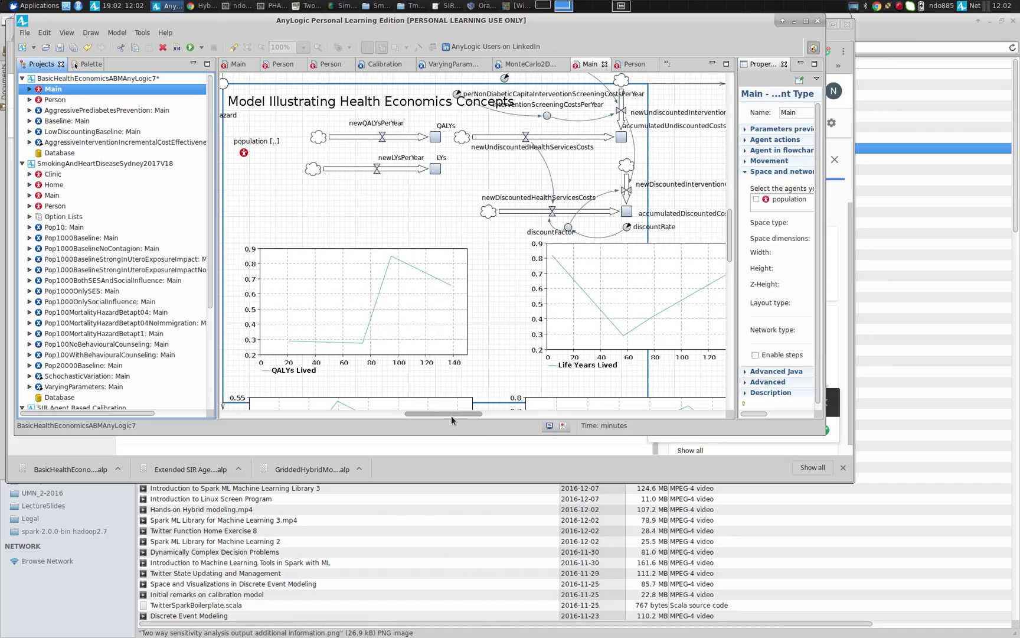
pyautogui.moveTo(731, 215)
pyautogui.mouseDown()
pyautogui.moveTo(731, 328)
pyautogui.moveTo(731, 205)
pyautogui.mouseUp()
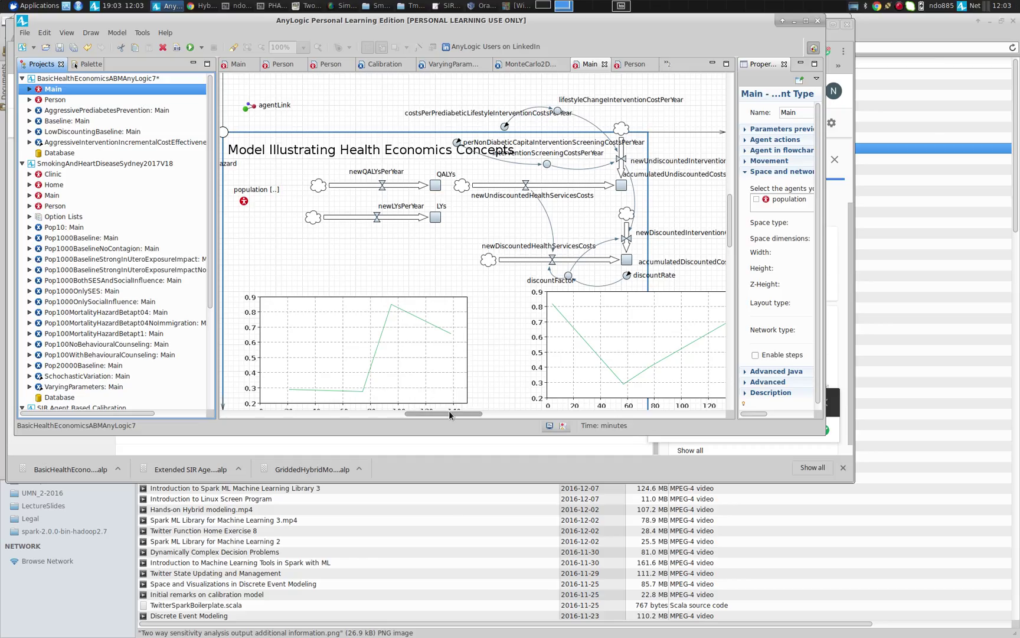
pyautogui.moveTo(450, 417); pyautogui.dragTo(504, 416)
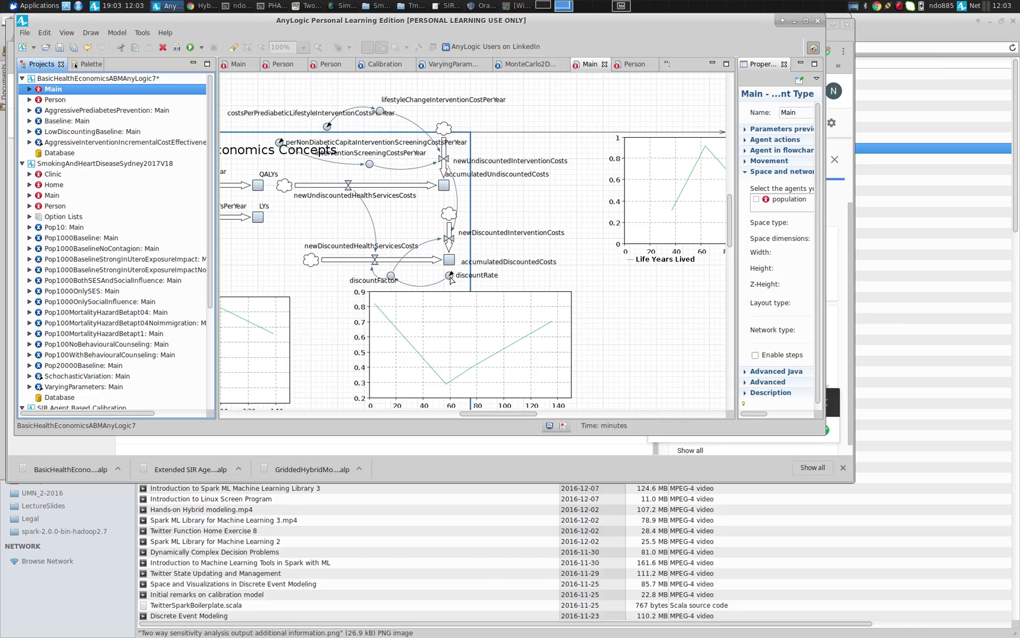
pyautogui.scroll(-1, 730, 234)
pyautogui.moveTo(729, 234); pyautogui.dragTo(729, 189)
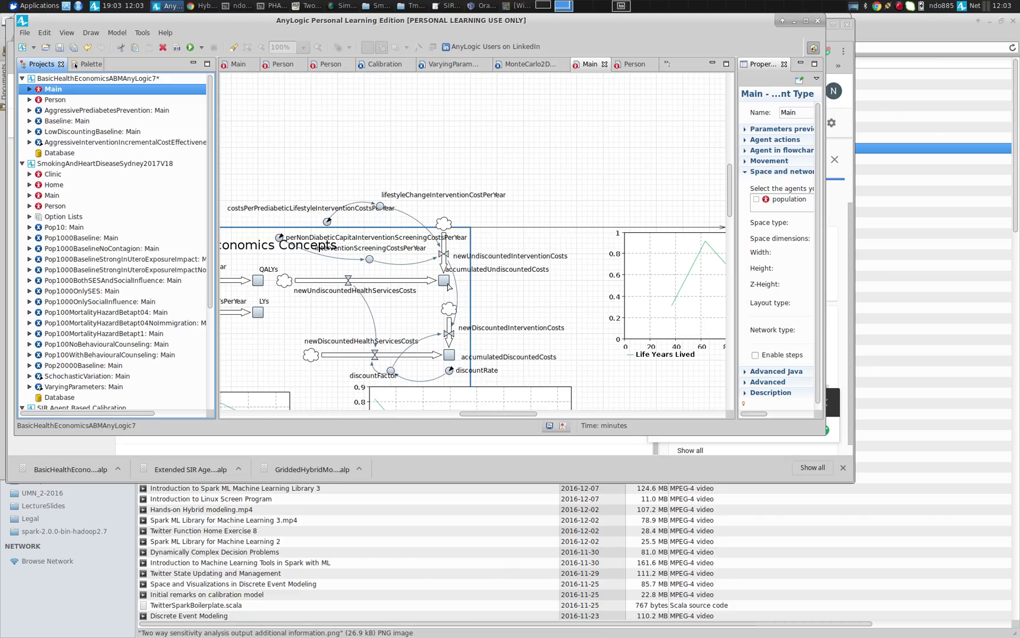
# - Return to the Person agent and highlight the accumulatedUndiscountedCosts statement in the action of the ESRD-to-Transplant transition
pyautogui.click(628, 67)
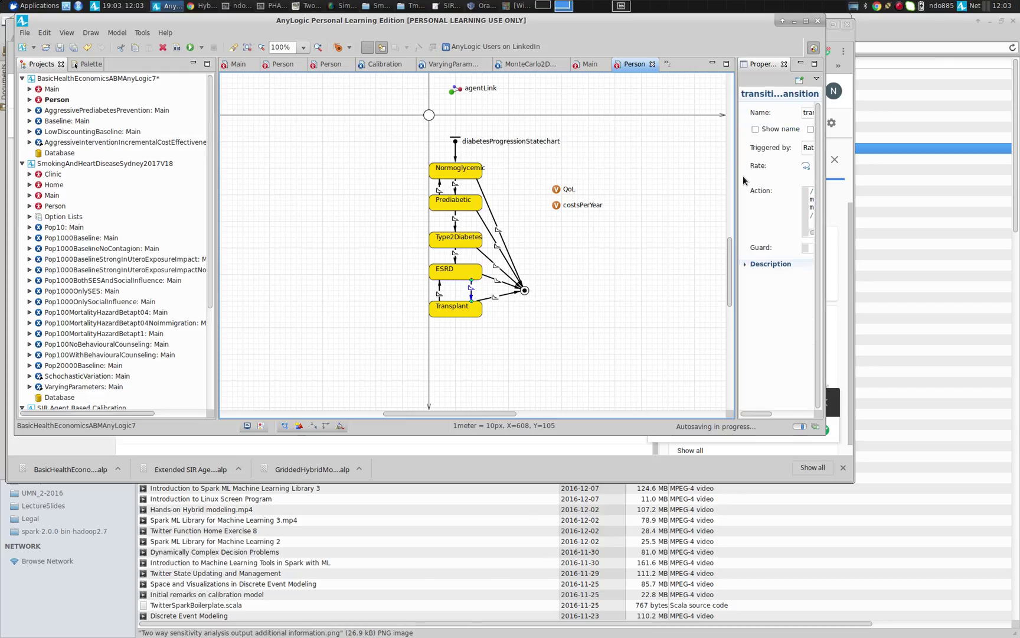
pyautogui.moveTo(736, 176); pyautogui.dragTo(503, 181)
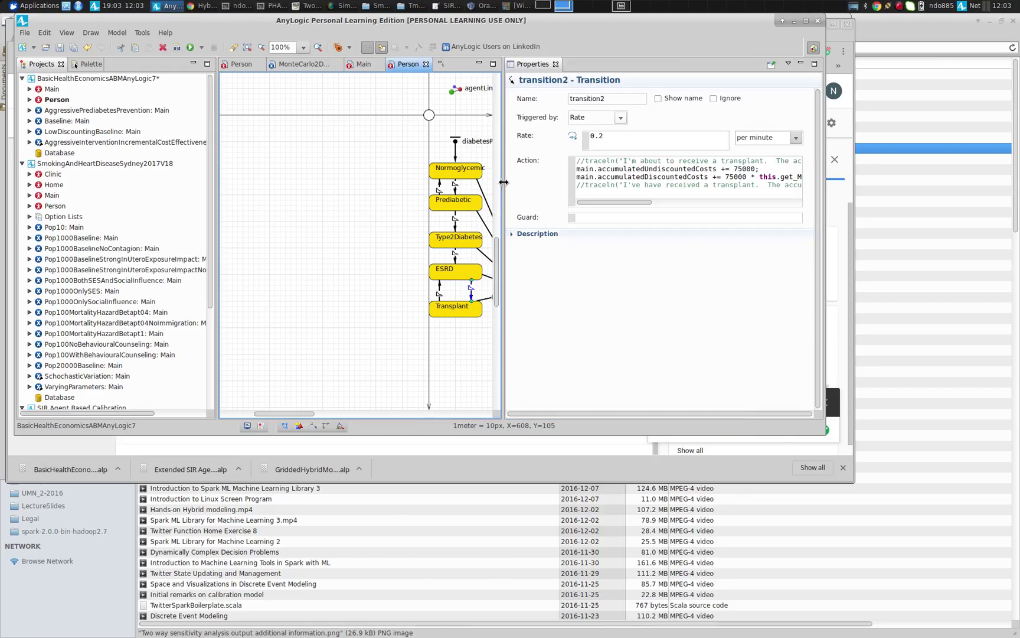
pyautogui.click(602, 166)
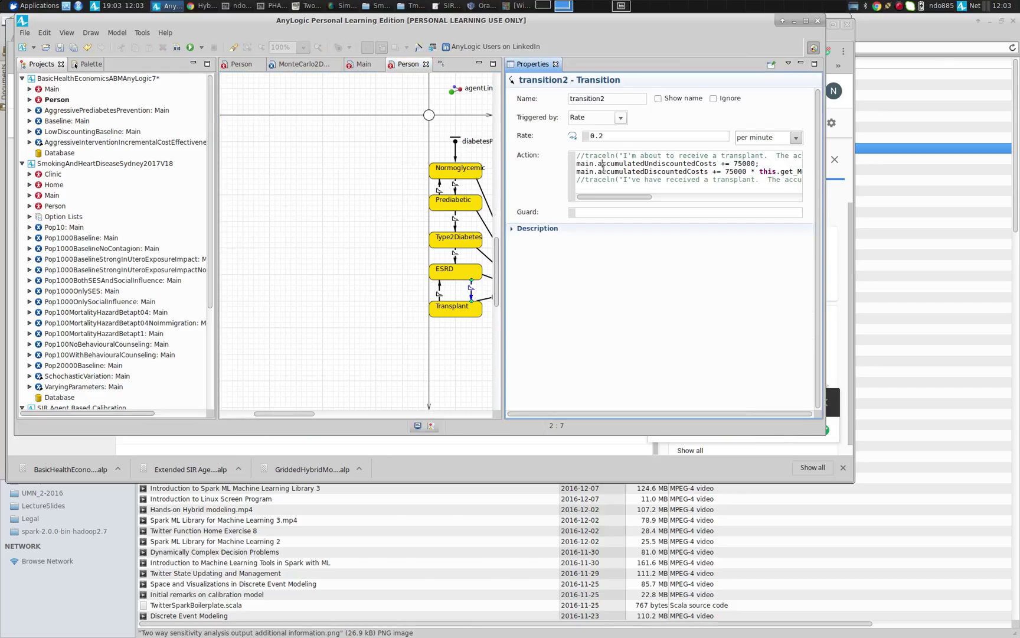
pyautogui.press('Home')
pyautogui.hotkey('shift', 'ctrl', 'Right')
pyautogui.hotkey('shift', 'ctrl', 'Right')
pyautogui.hotkey('shift', 'ctrl', 'Right')
pyautogui.hotkey('shift', 'ctrl', 'Right')
pyautogui.hotkey('shift', 'ctrl', 'Right')
pyautogui.hotkey('shift', 'ctrl', 'Right')
pyautogui.hotkey('shift', 'ctrl', 'Right')
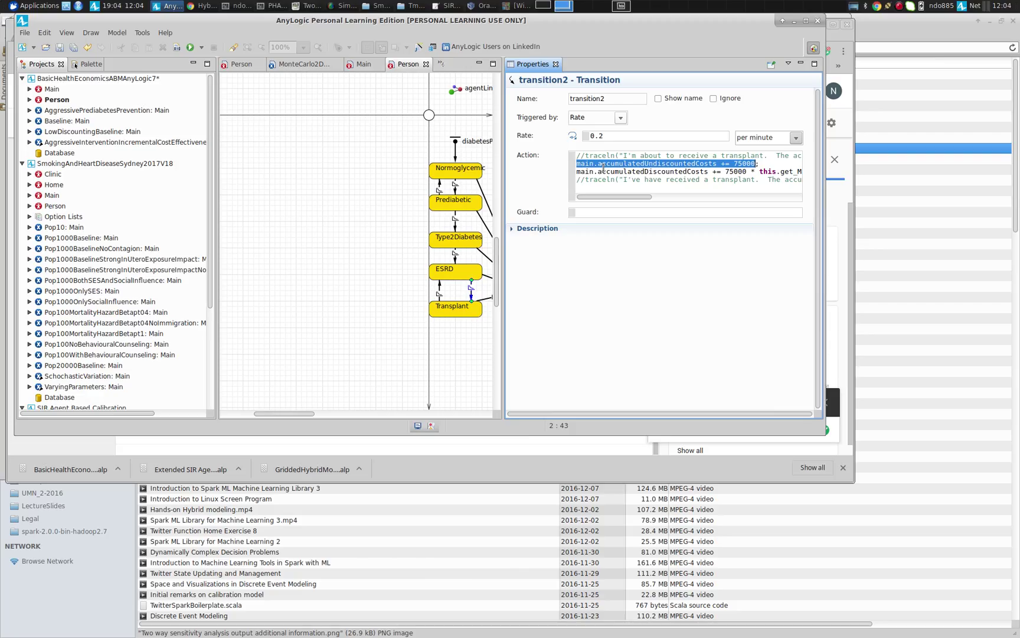
# - Return to the Main diagram, widen the editor and examine the accumulatedUndiscountedCosts stock and its newUndiscountedHealthServicesCosts inflow
pyautogui.click(361, 65)
pyautogui.click(445, 287)
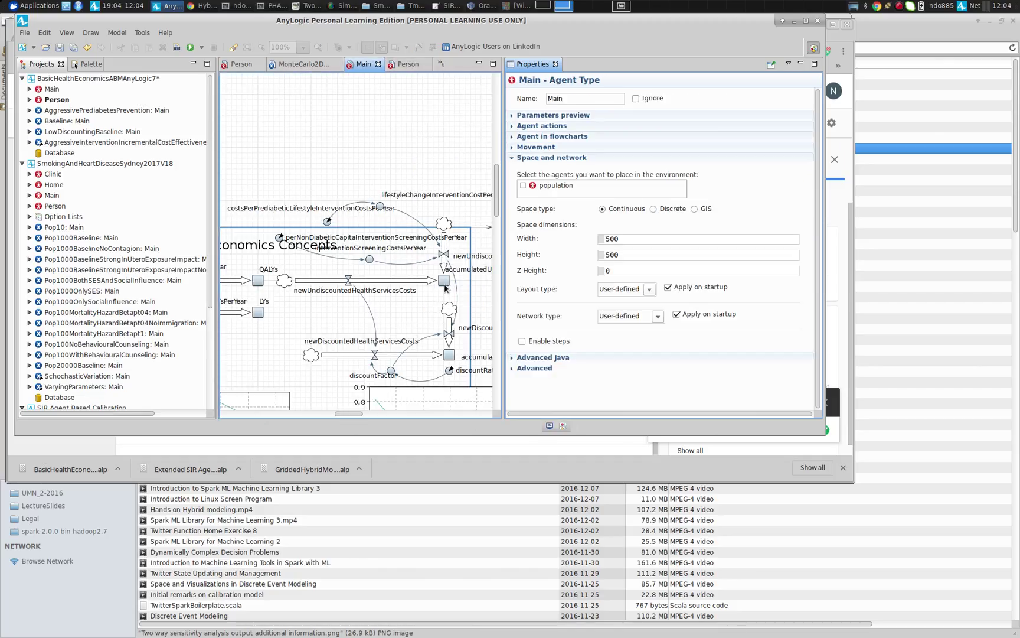
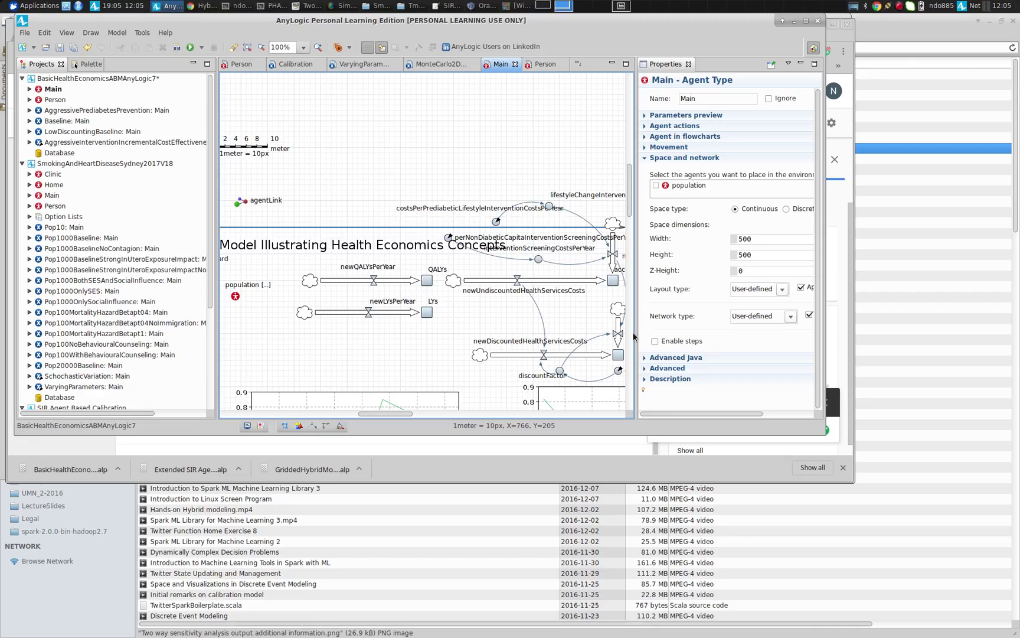
pyautogui.moveTo(636, 336); pyautogui.dragTo(752, 325)
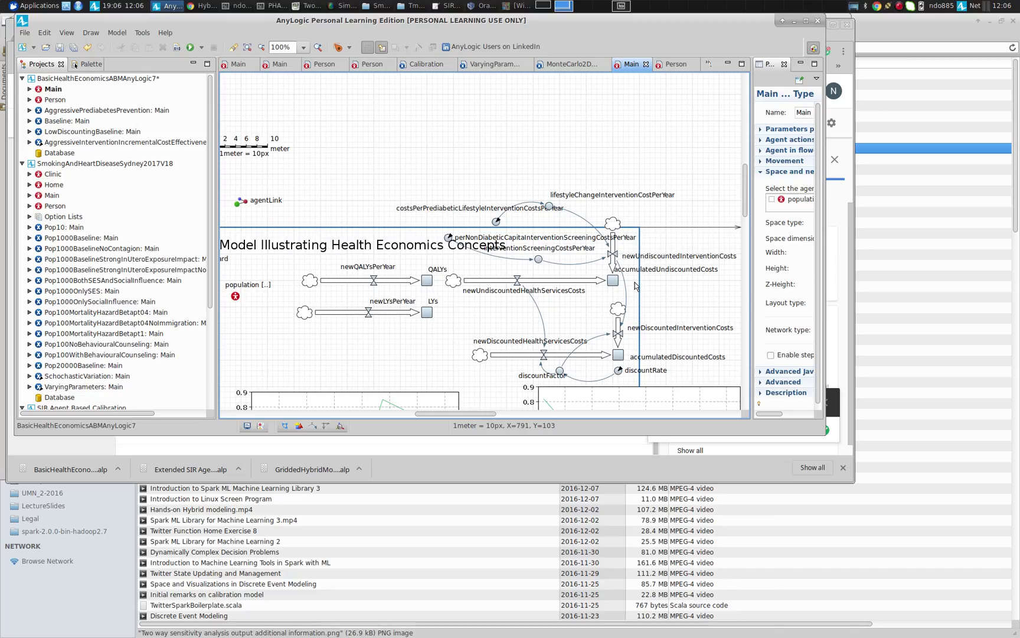
pyautogui.click(526, 286)
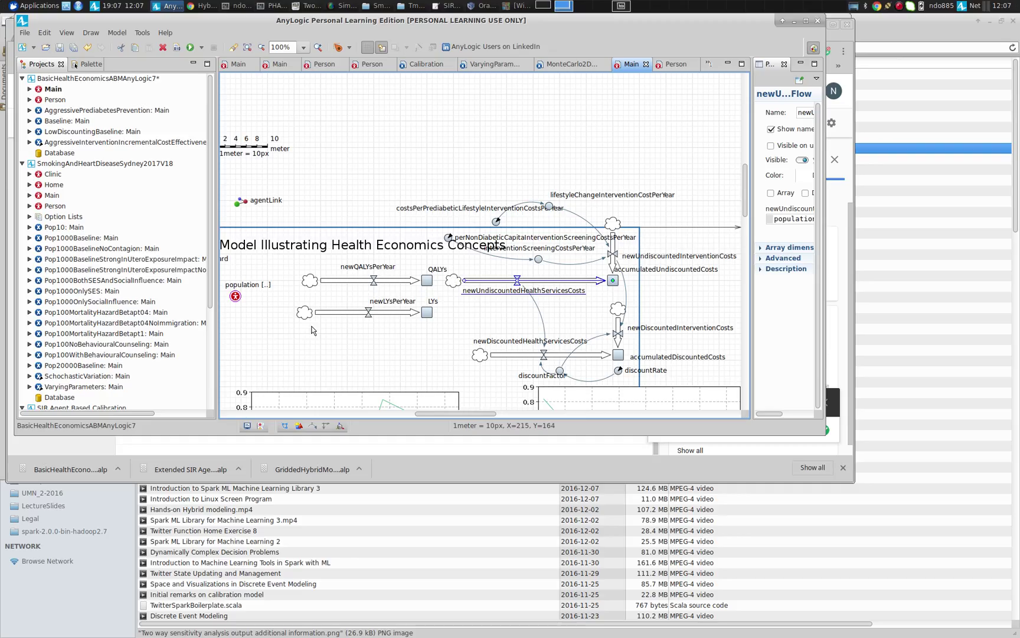
# - Show the population's properties in a wider area and examine its statistics, including cumulativeQoL and the newCostsPerYear expression
pyautogui.click(235, 303)
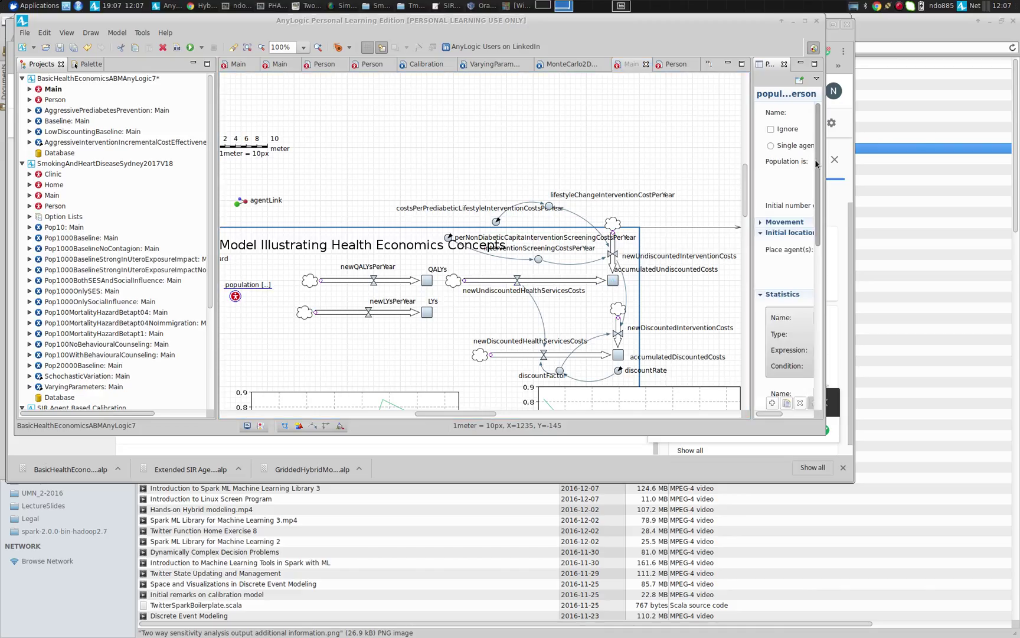
pyautogui.moveTo(752, 166); pyautogui.dragTo(364, 207)
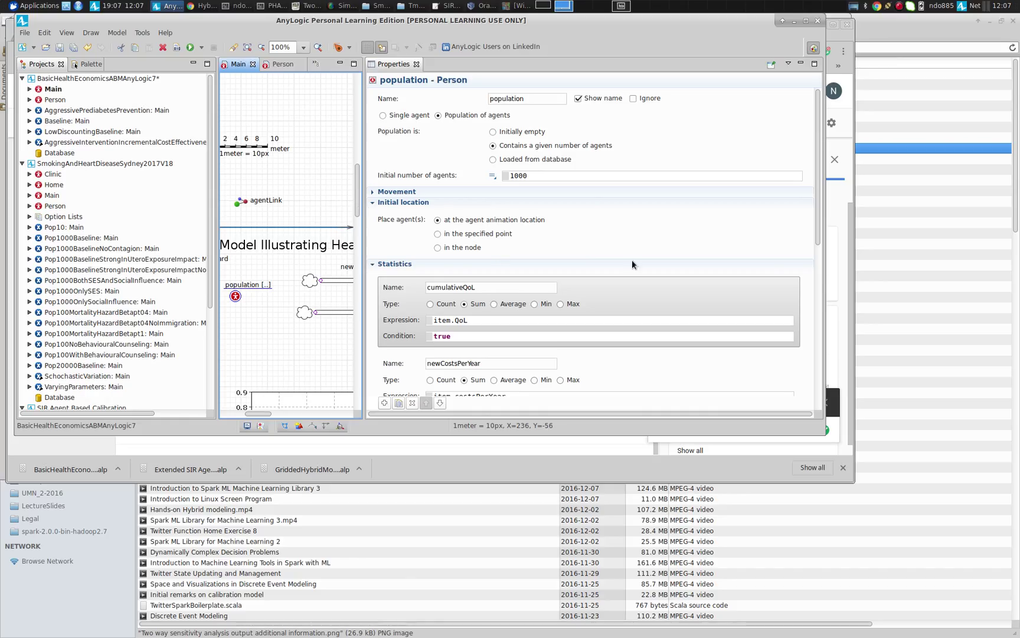
pyautogui.moveTo(818, 195); pyautogui.dragTo(816, 250)
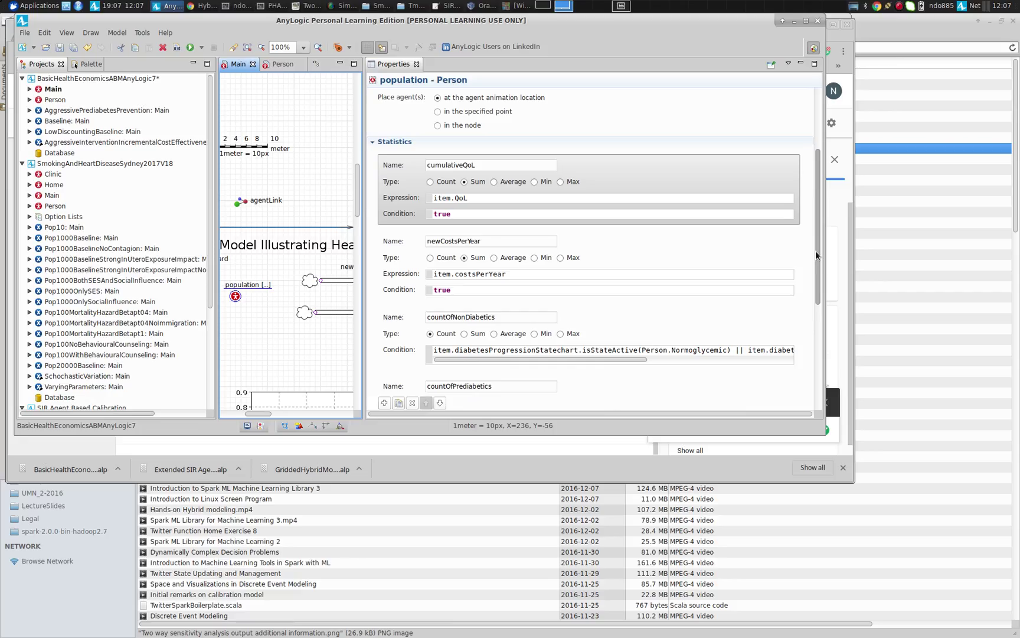
pyautogui.moveTo(815, 250); pyautogui.dragTo(826, 320)
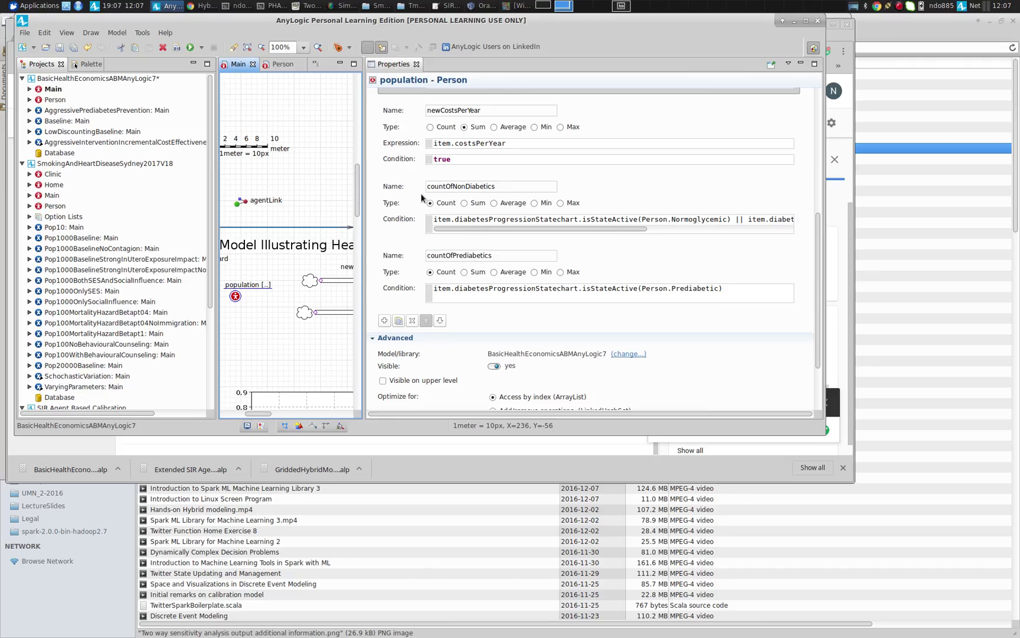
pyautogui.click(449, 144)
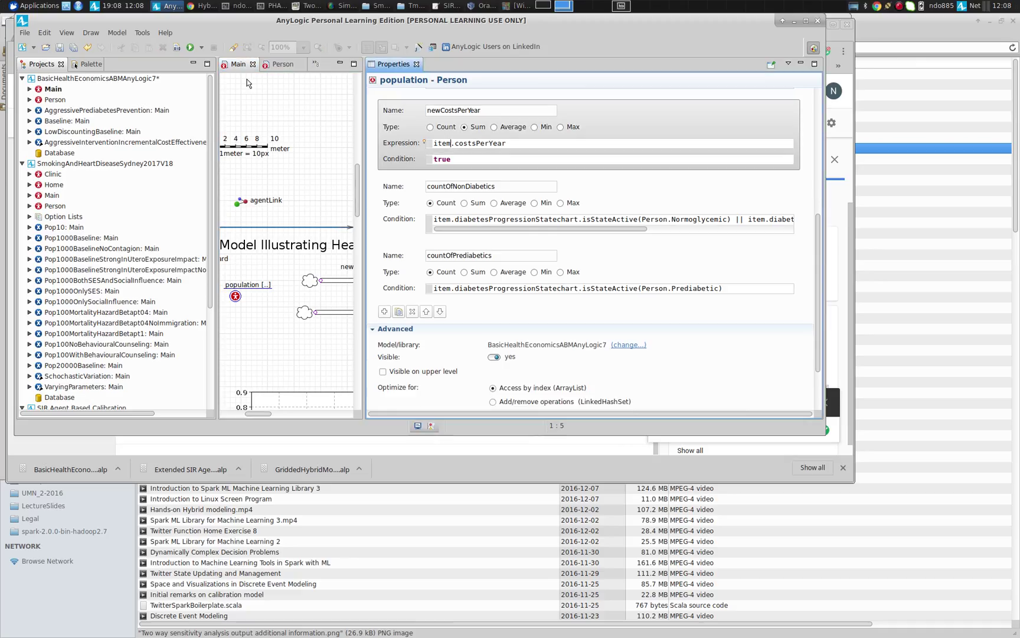
# - In the Person agent, widen the diagram and inspect the costsPerYear variable and the Type2Diabetes state's entry action
pyautogui.click(279, 65)
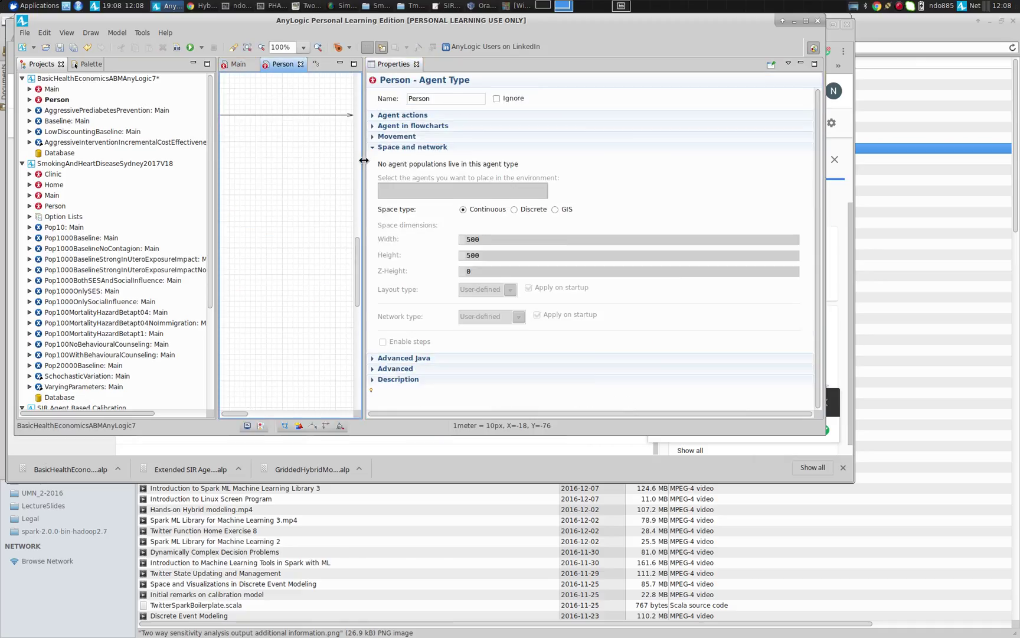
pyautogui.moveTo(364, 159); pyautogui.dragTo(584, 201)
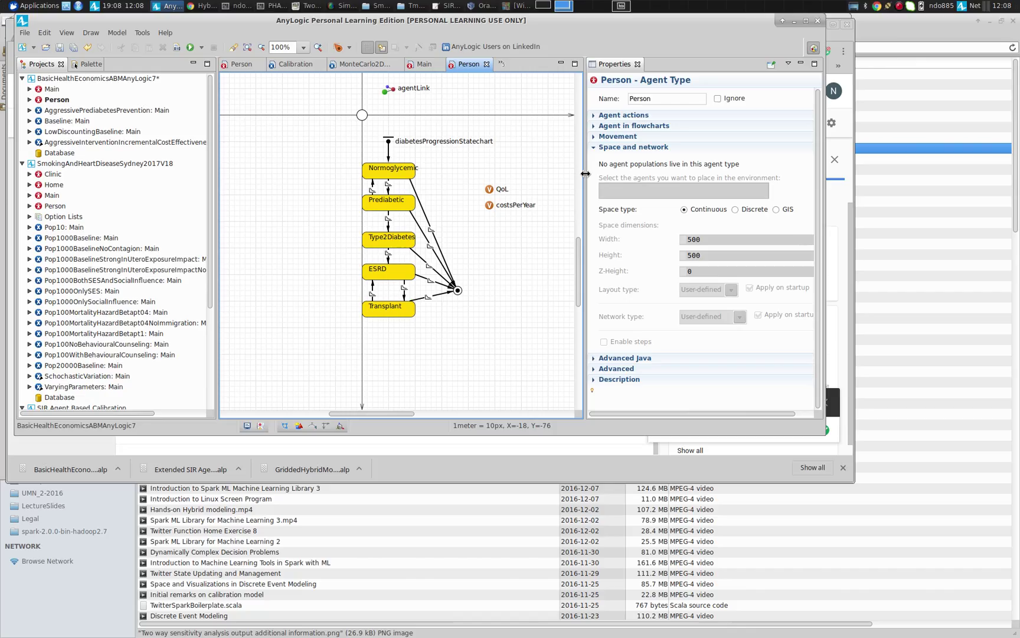
pyautogui.click(490, 206)
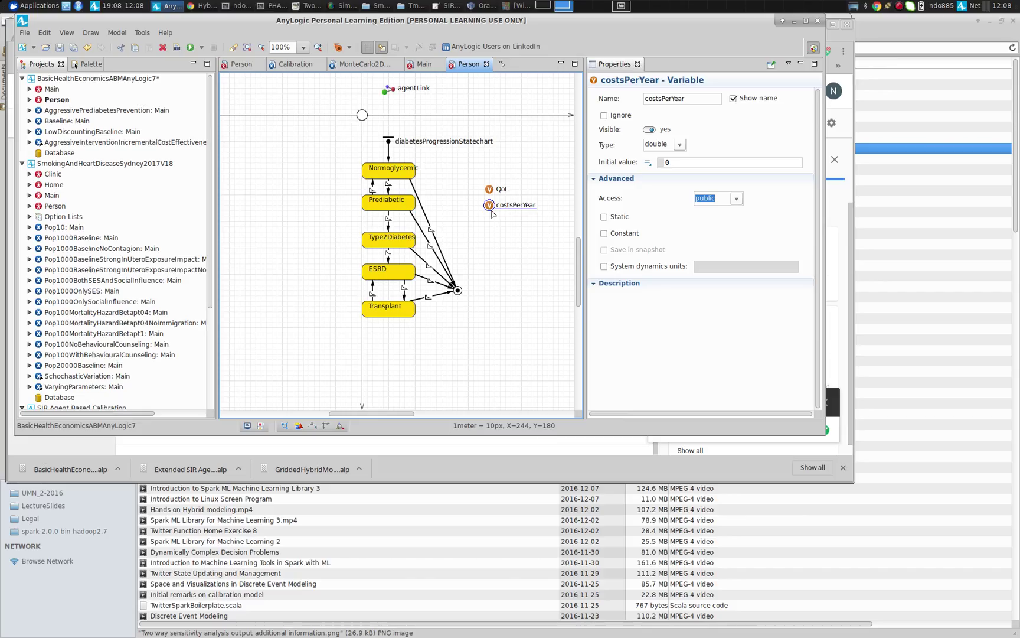
pyautogui.click(378, 246)
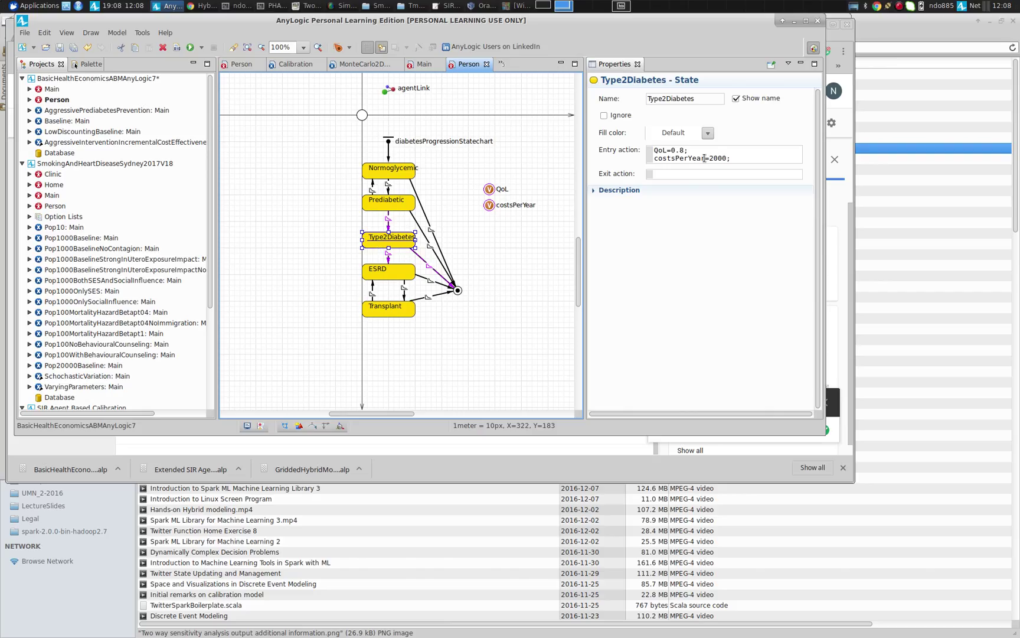
# - Go back to the population in Main and locate the item.costsPerYear expression of its newCostsPerYear statistic
pyautogui.click(422, 64)
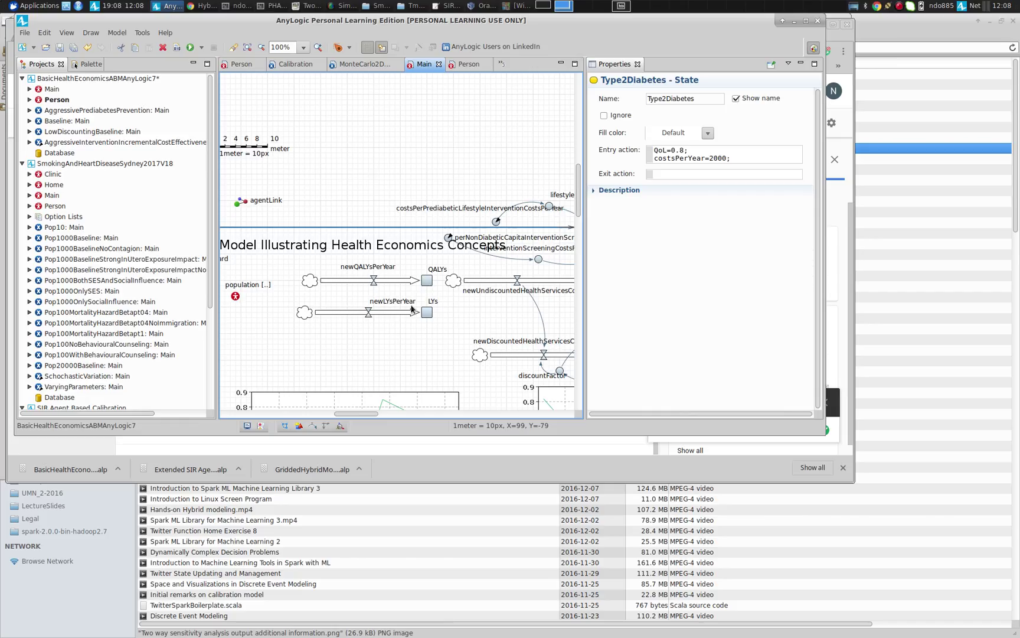
pyautogui.click(234, 324)
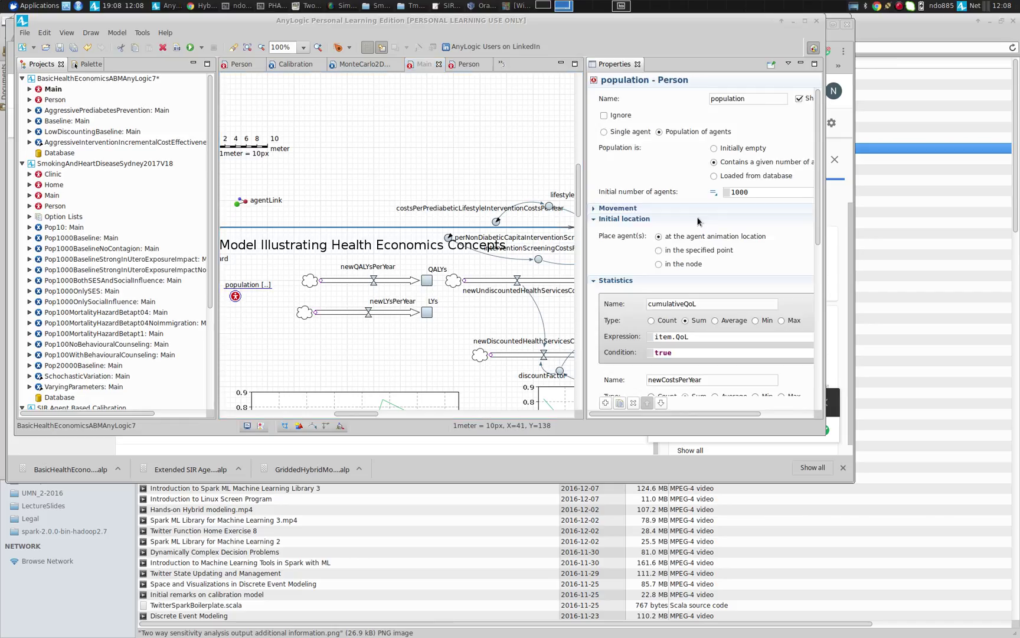
pyautogui.scroll(-1, 817, 201)
pyautogui.moveTo(820, 211); pyautogui.dragTo(817, 313)
pyautogui.click(735, 179)
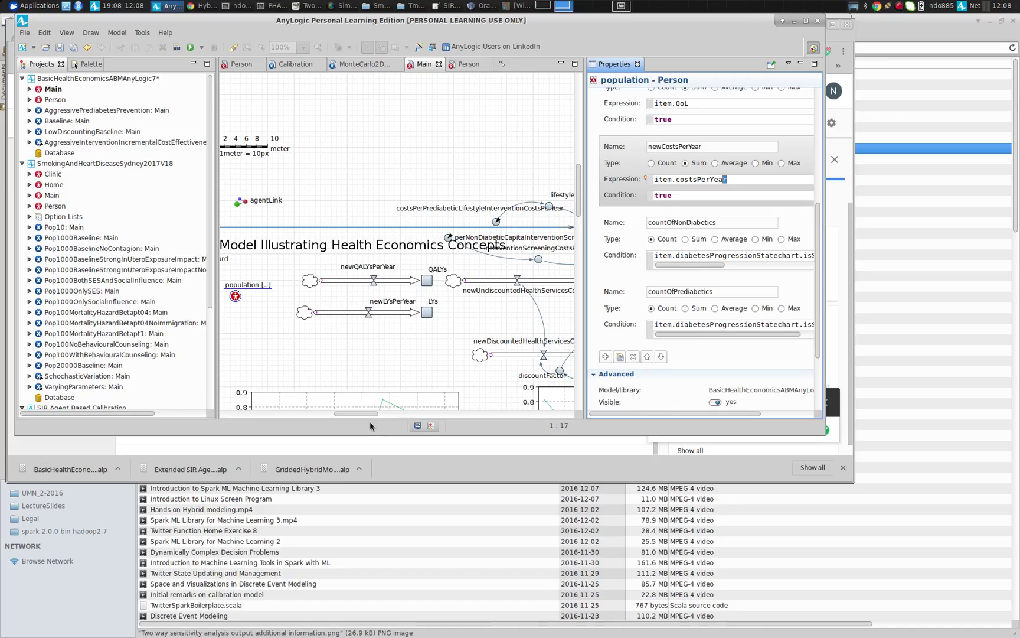
# - Try replacing the newUndiscountedHealthServicesCosts flow's expression with 0, and undo that change
pyautogui.moveTo(365, 413); pyautogui.dragTo(398, 414)
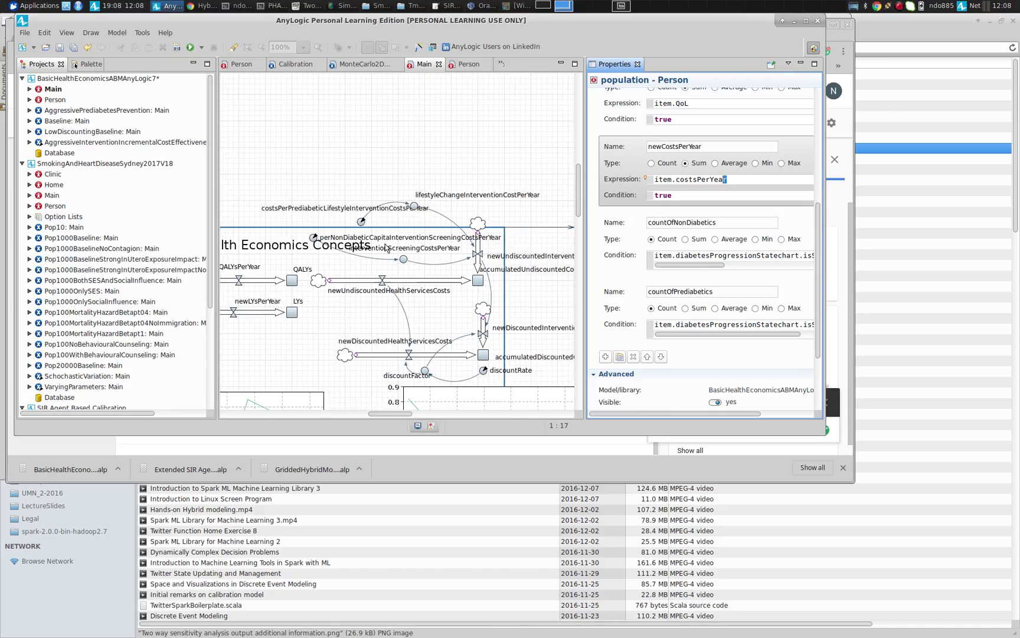
pyautogui.click(384, 279)
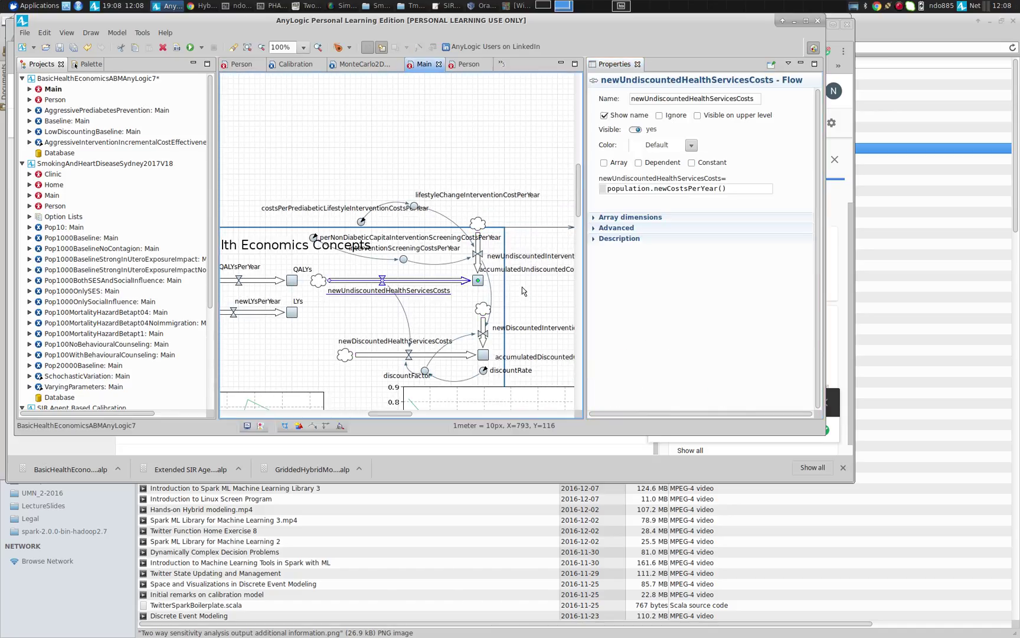
pyautogui.moveTo(744, 188); pyautogui.dragTo(576, 205)
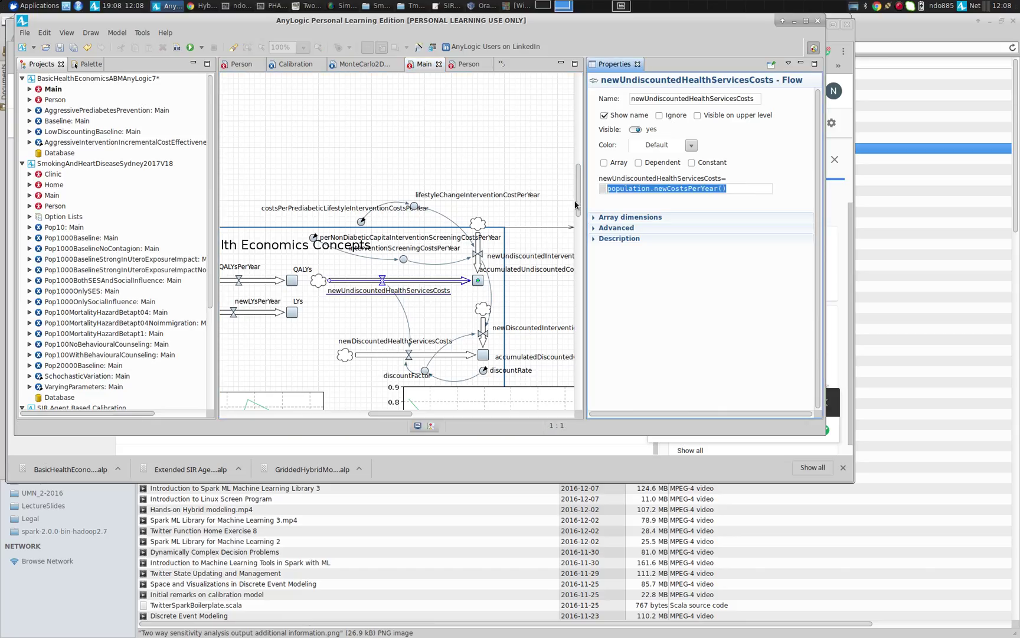
pyautogui.write('0')
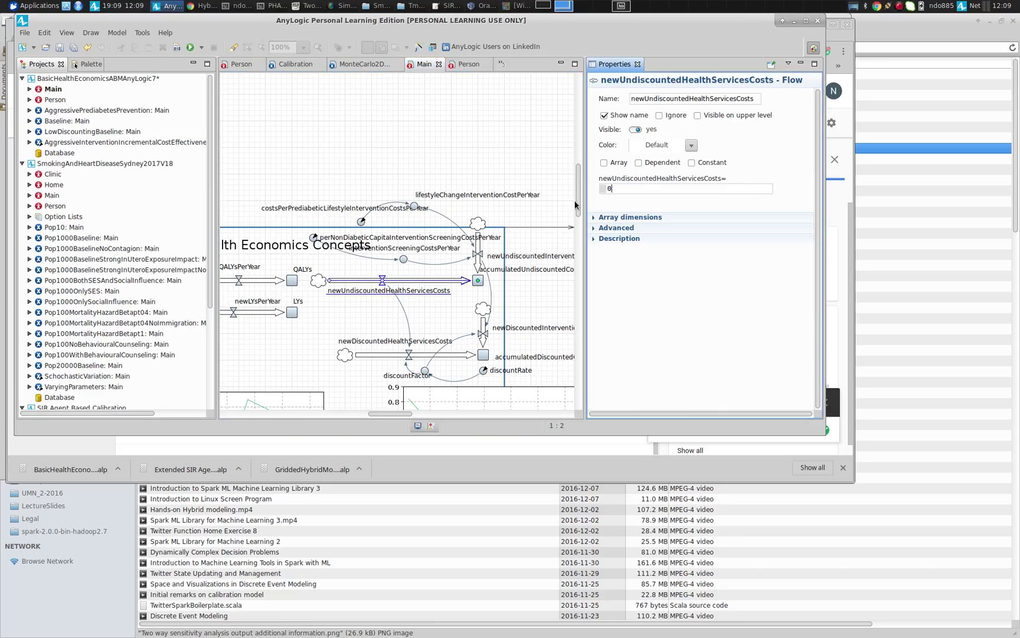
pyautogui.hotkey('ctrl', 'z')
pyautogui.press('End')
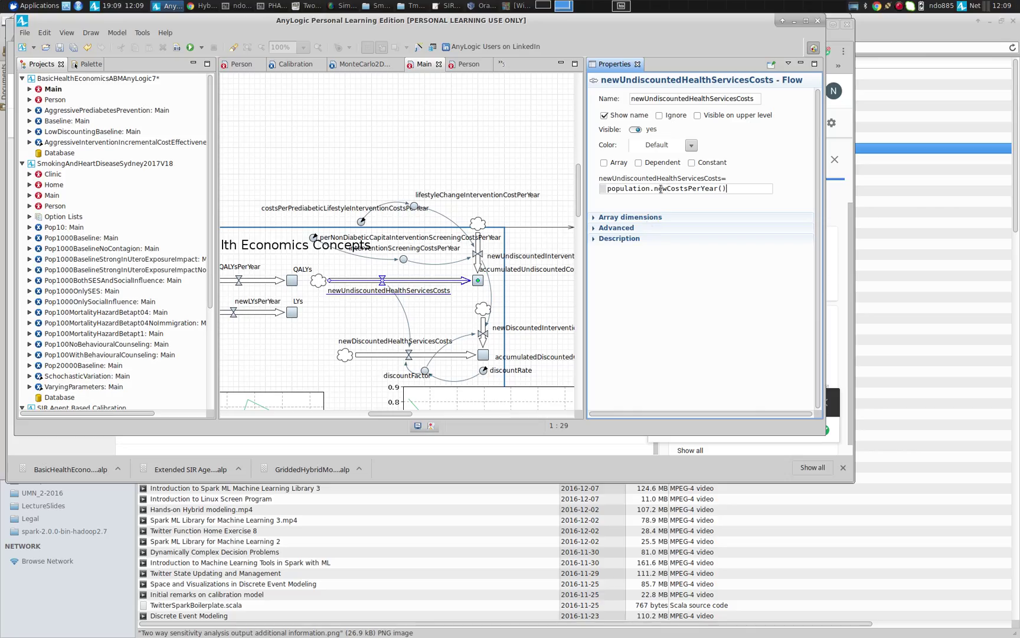
# - Open the population's properties in a wider area and review its cumulativeQoL and newCostsPerYear statistics
pyautogui.moveTo(390, 420); pyautogui.dragTo(366, 415)
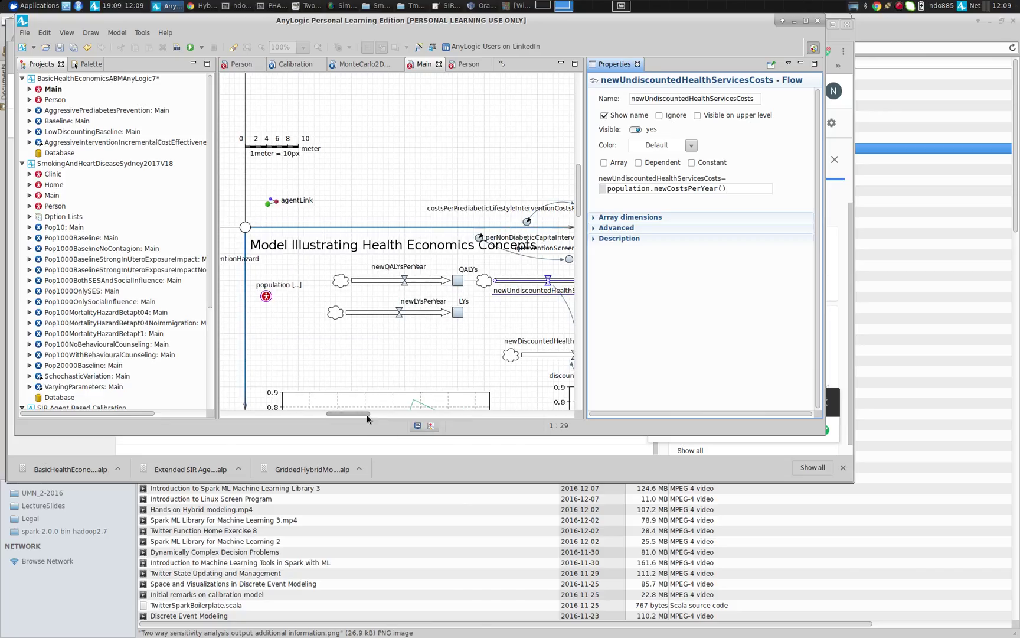
pyautogui.click(264, 296)
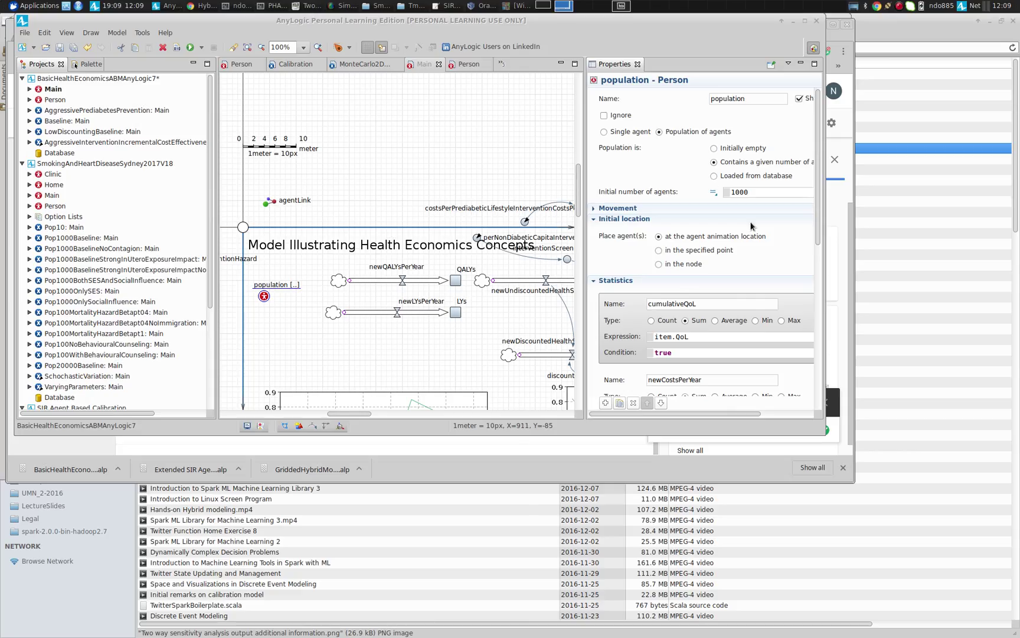
pyautogui.moveTo(816, 197); pyautogui.dragTo(816, 288)
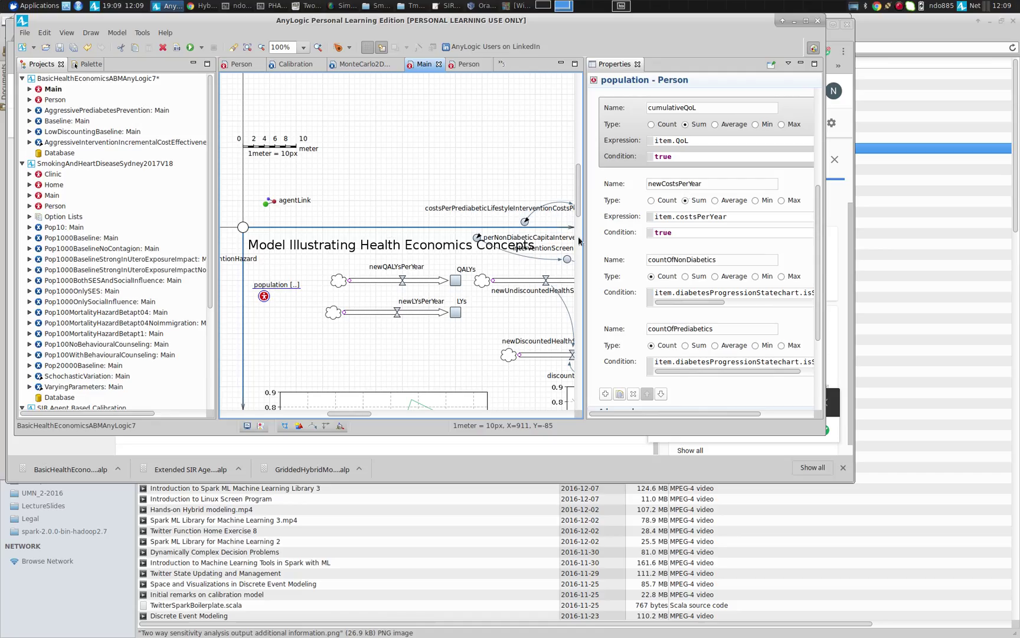
pyautogui.moveTo(583, 240); pyautogui.dragTo(479, 241)
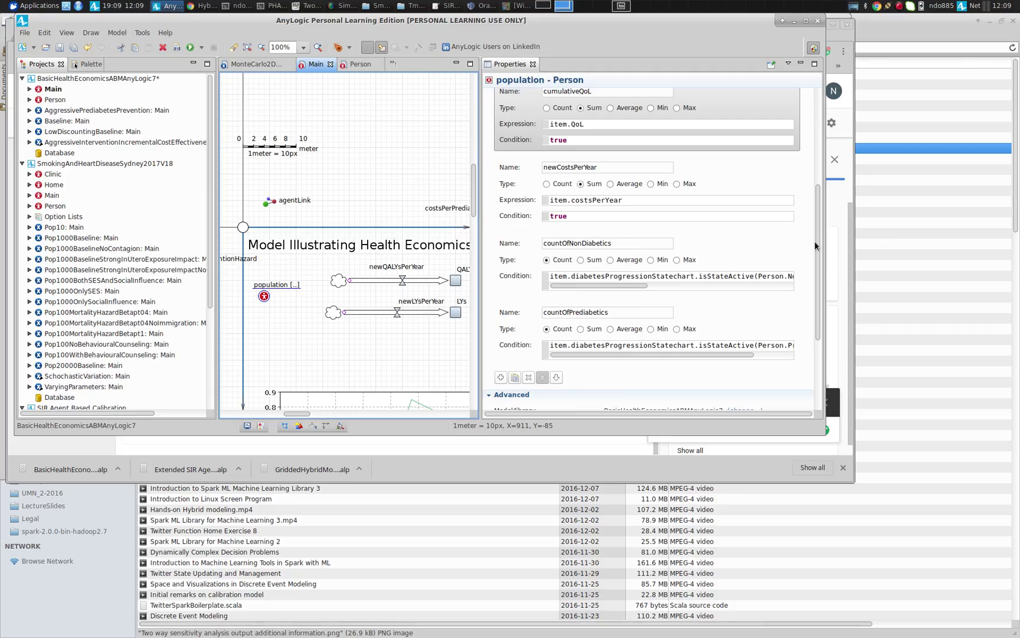
pyautogui.scroll(3, 629, 183)
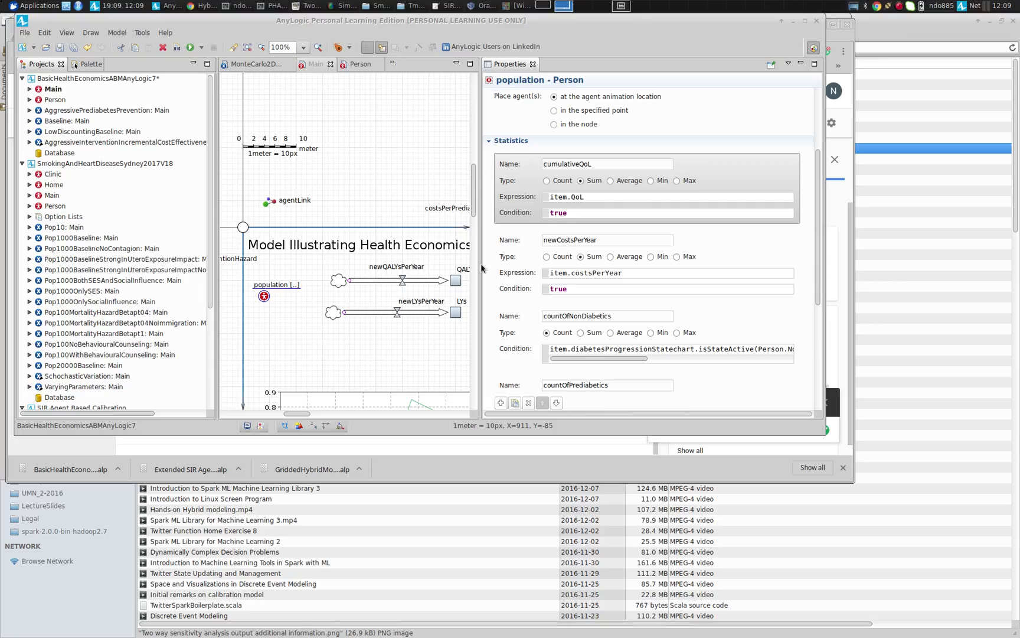
# - Compare the expressions of the newLYsPerYear and newQALYsPerYear flows in the Main diagram, with enough width to read them fully
pyautogui.moveTo(480, 265); pyautogui.dragTo(708, 265)
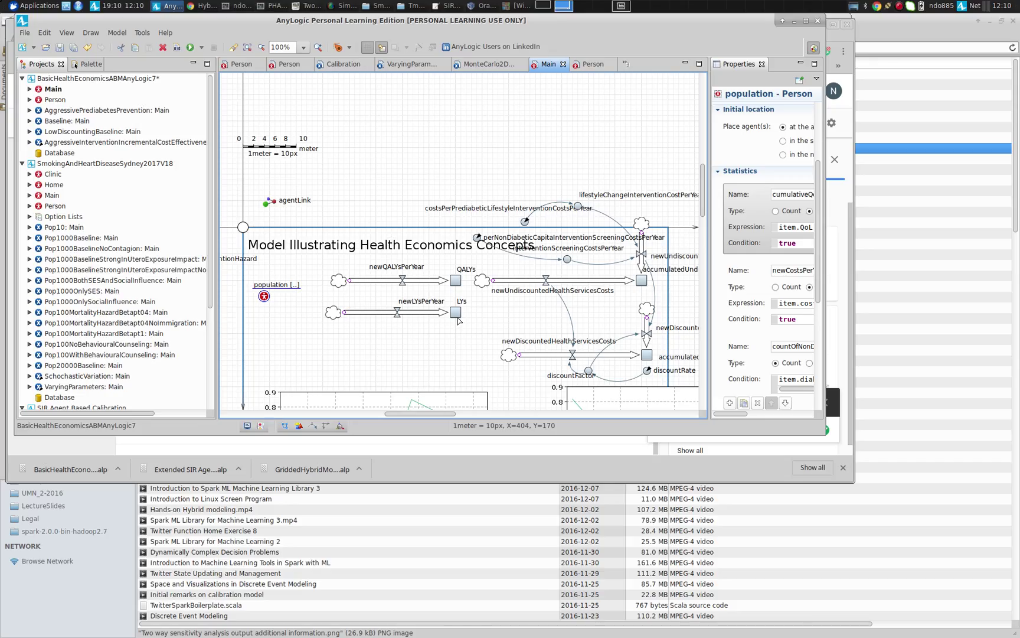
pyautogui.click(413, 313)
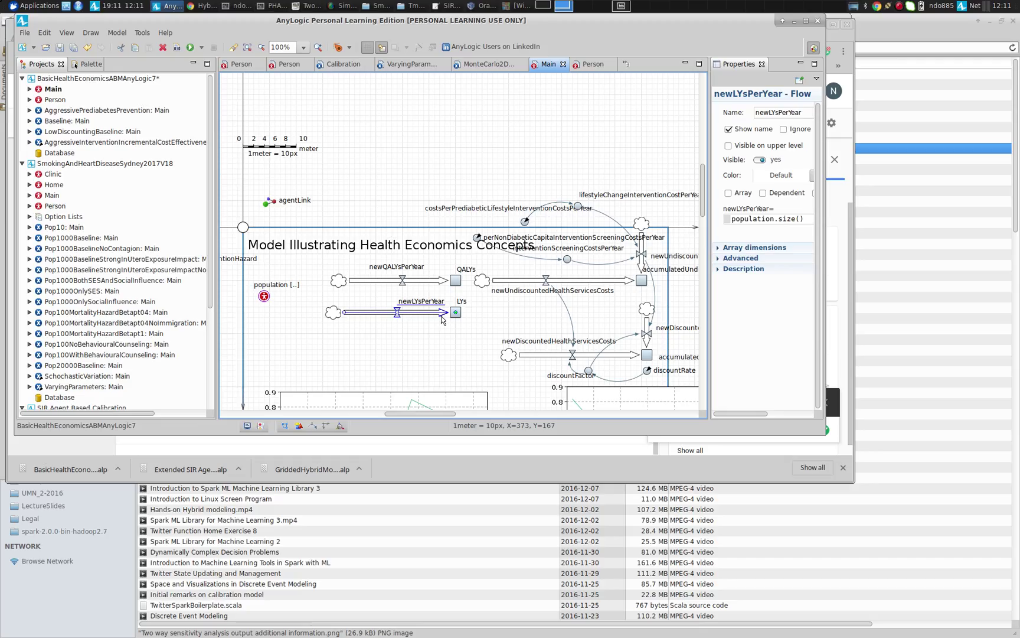
pyautogui.click(403, 281)
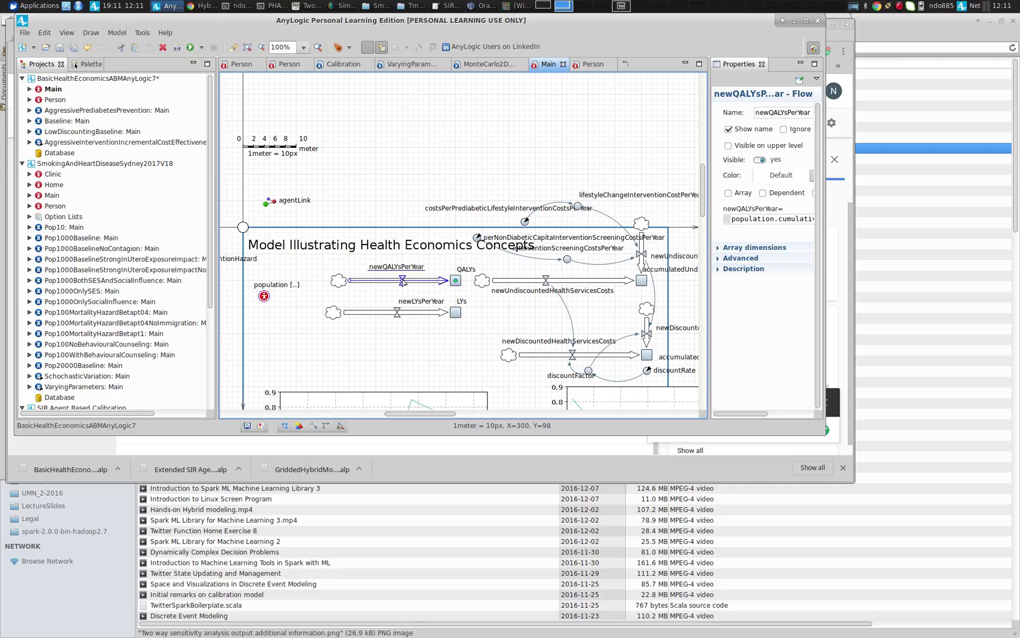
pyautogui.click(390, 312)
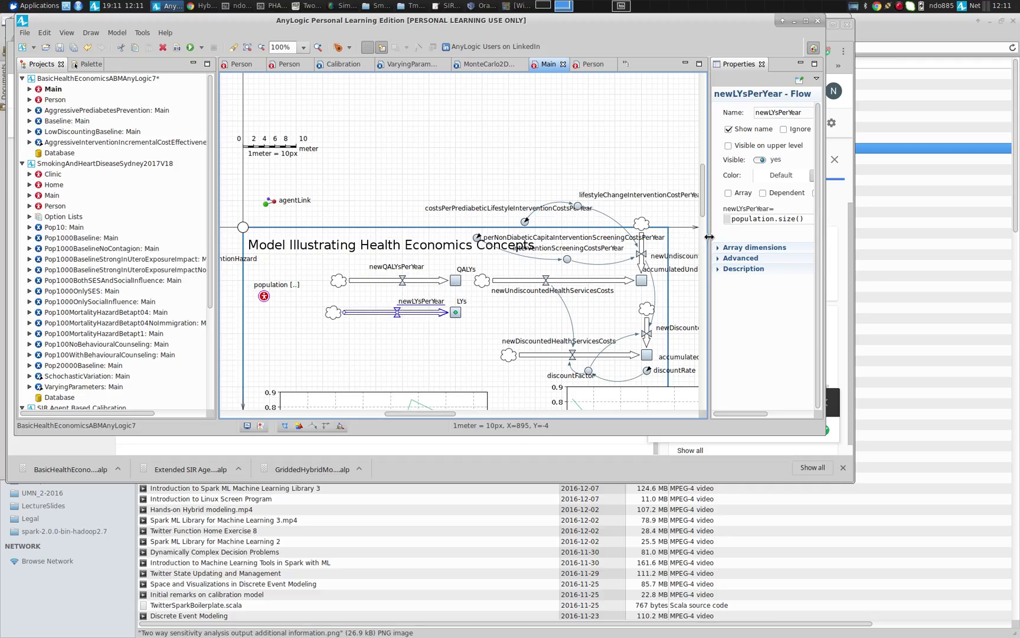
pyautogui.moveTo(709, 239); pyautogui.dragTo(546, 263)
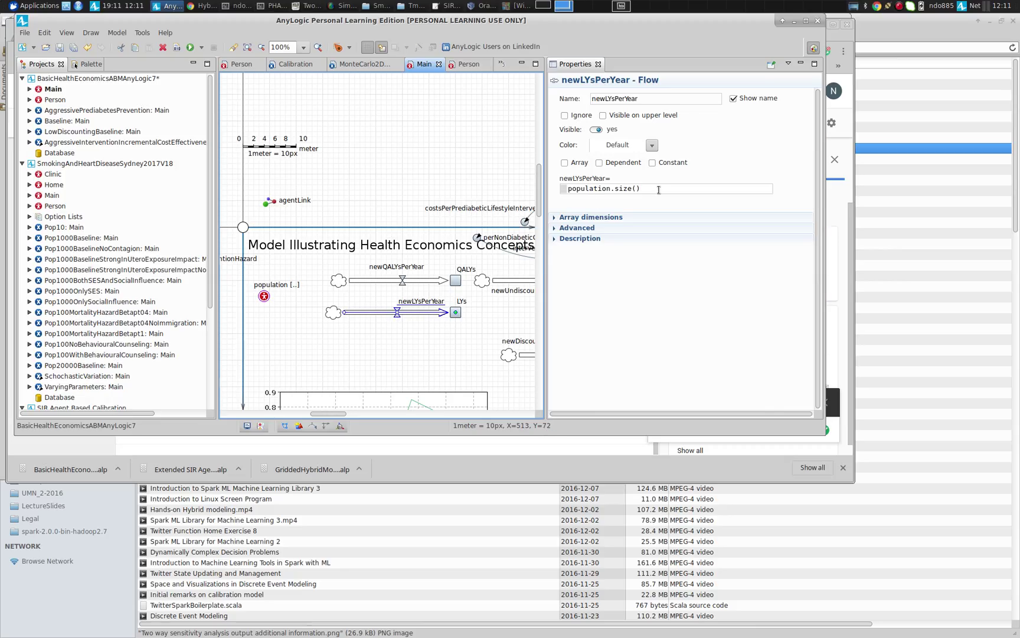
pyautogui.moveTo(659, 189); pyautogui.dragTo(602, 188)
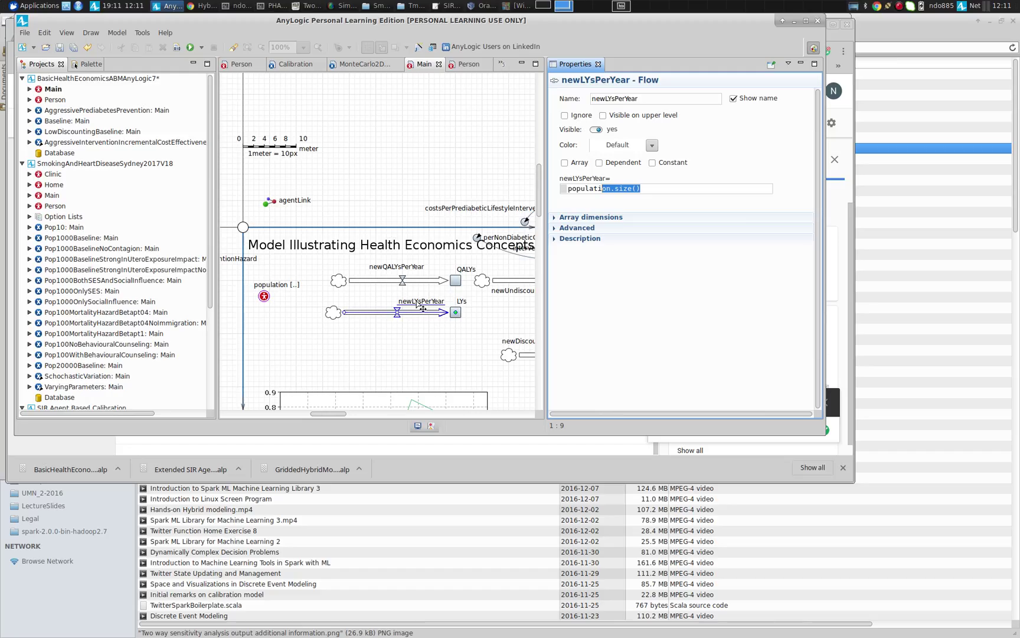
pyautogui.click(417, 284)
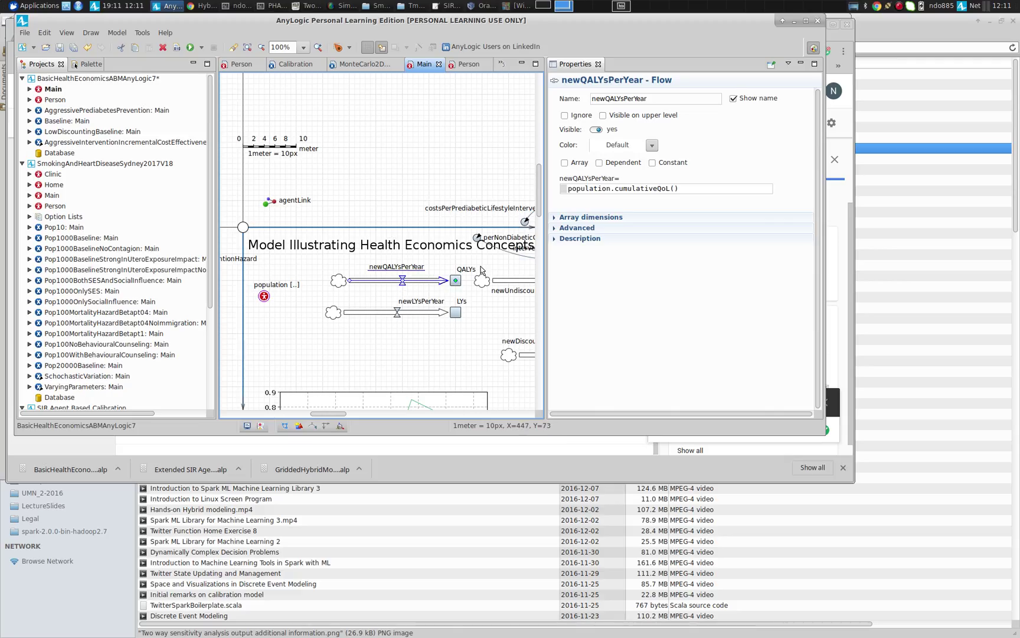
pyautogui.click(615, 190)
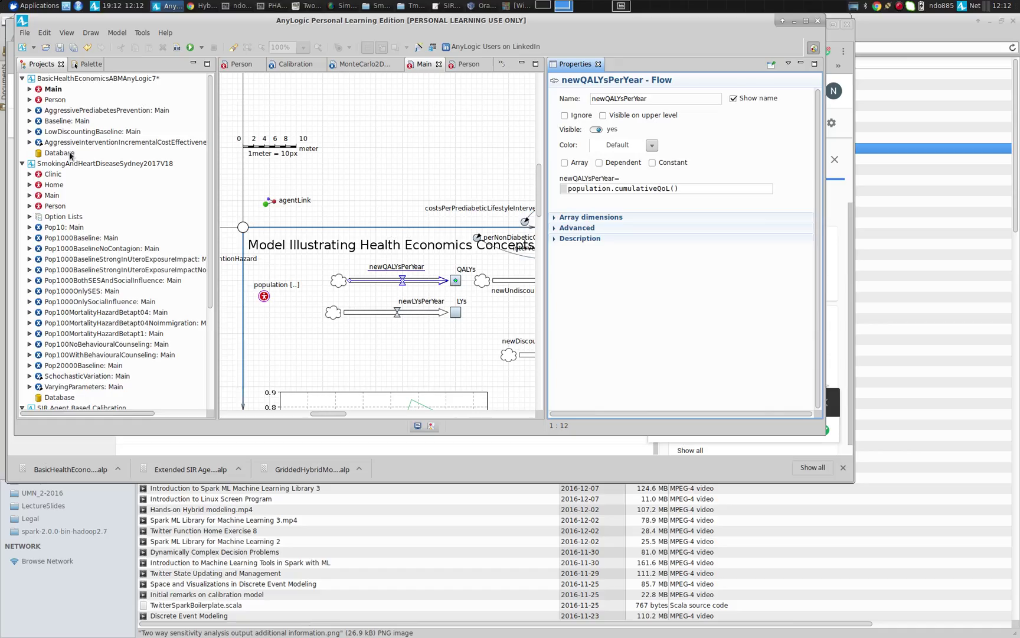
# - Check the item.QoL expression of the population's cumulativeQoL statistic against the newLYsPerYear and newQALYsPerYear flow expressions
pyautogui.click(265, 297)
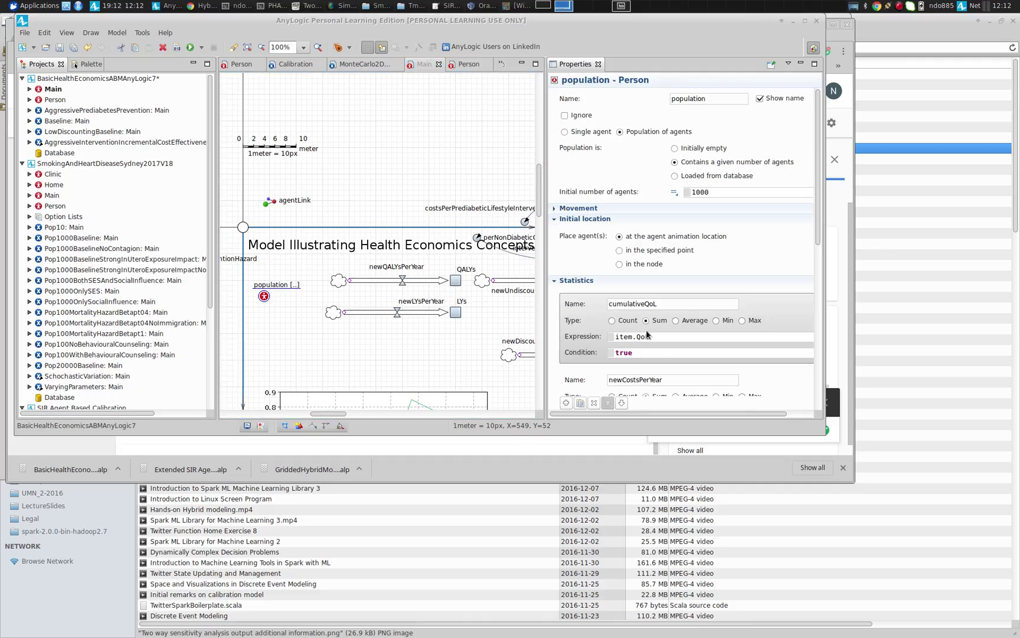
pyautogui.moveTo(650, 337); pyautogui.dragTo(546, 323)
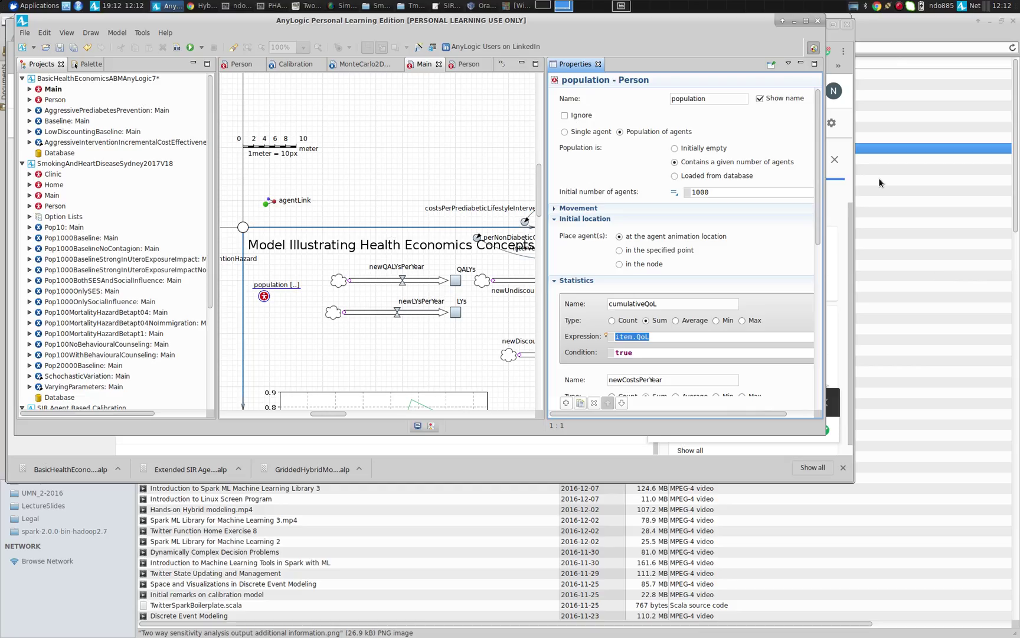
pyautogui.click(421, 311)
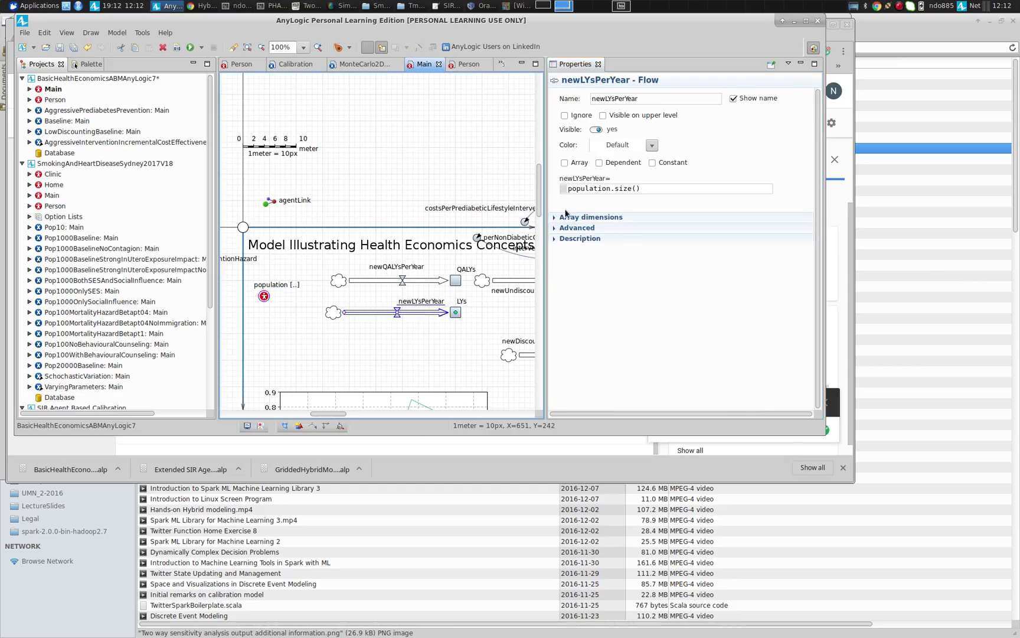
pyautogui.click(402, 280)
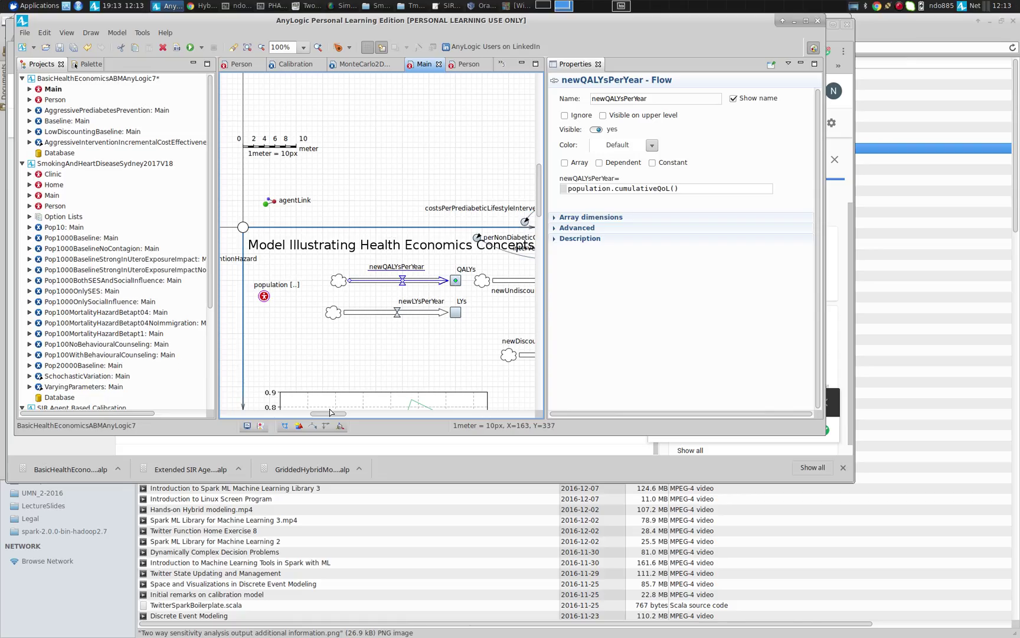
# - Inspect the discountFactor dynamic variable's expression beside the discounted cost flows in a wider Main diagram, and try to save the model
pyautogui.hscroll(5, 329, 418)
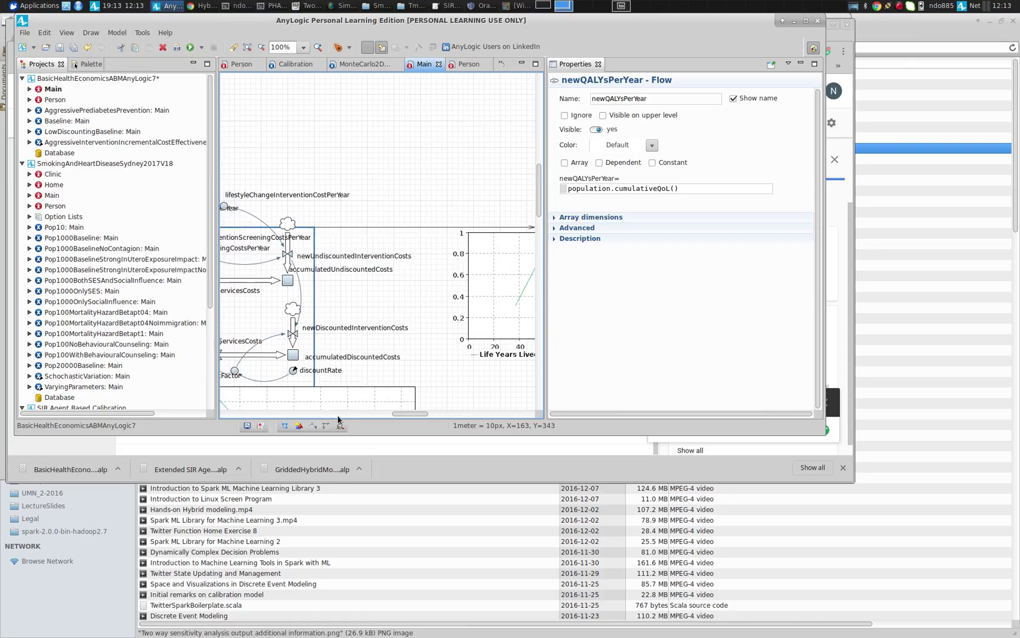
pyautogui.moveTo(413, 413); pyautogui.dragTo(373, 413)
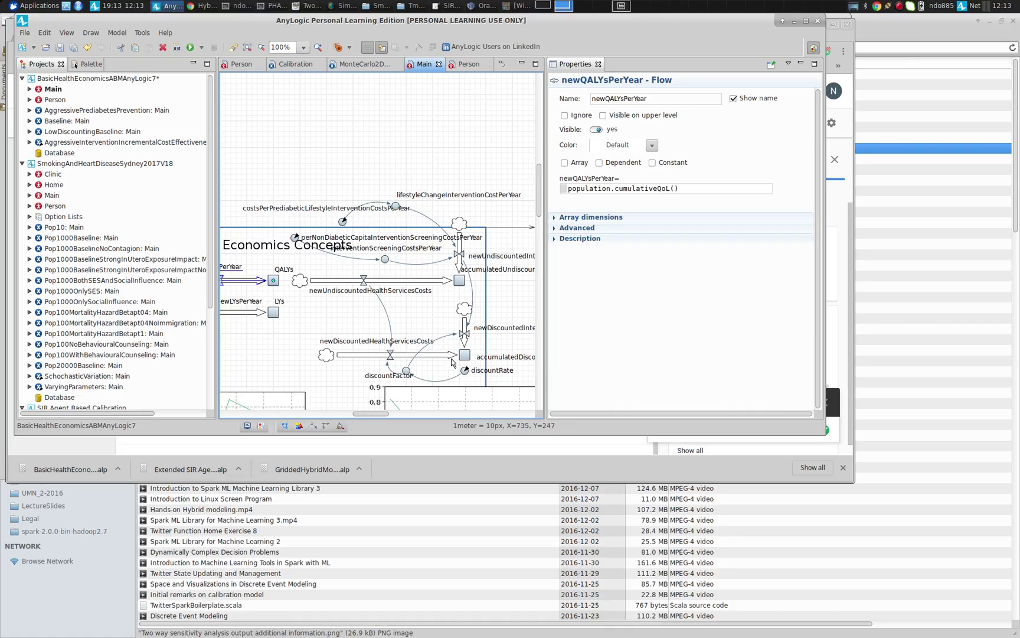
pyautogui.click(406, 372)
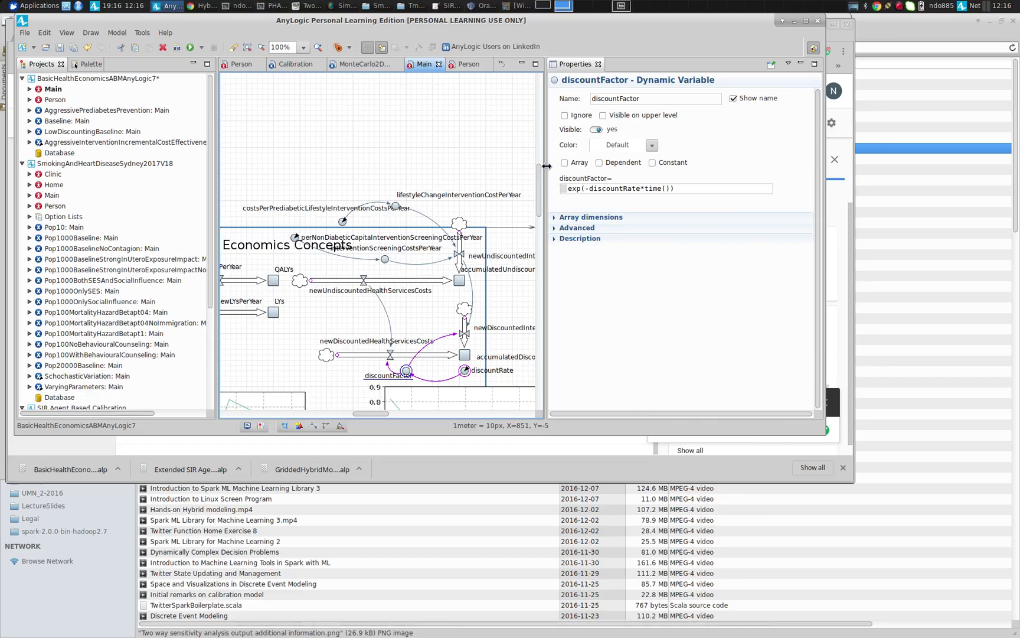
pyautogui.moveTo(546, 166); pyautogui.dragTo(624, 166)
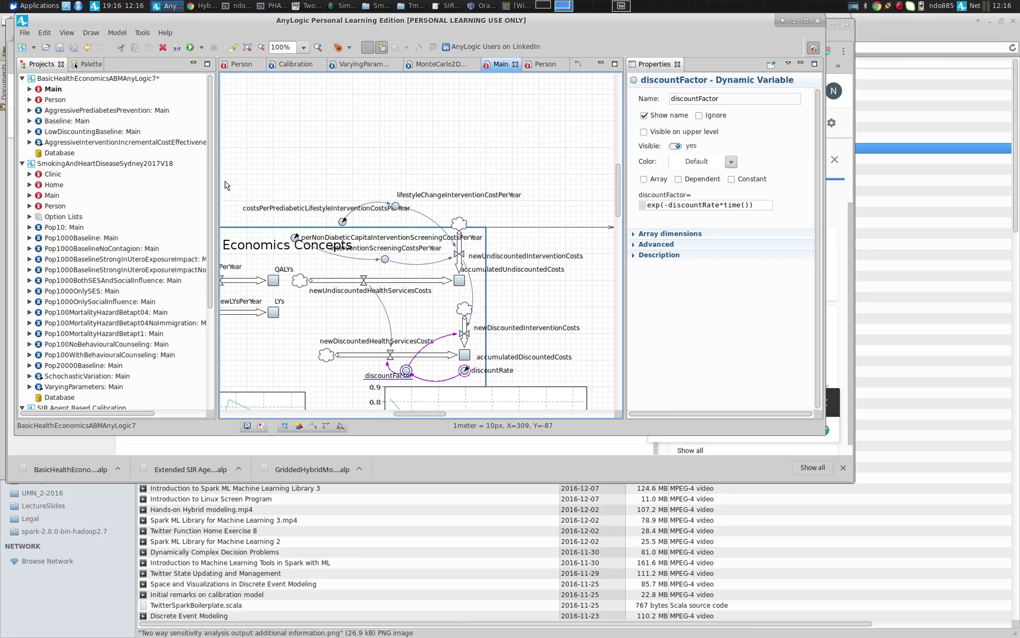
pyautogui.hotkey('ctrl', 's')
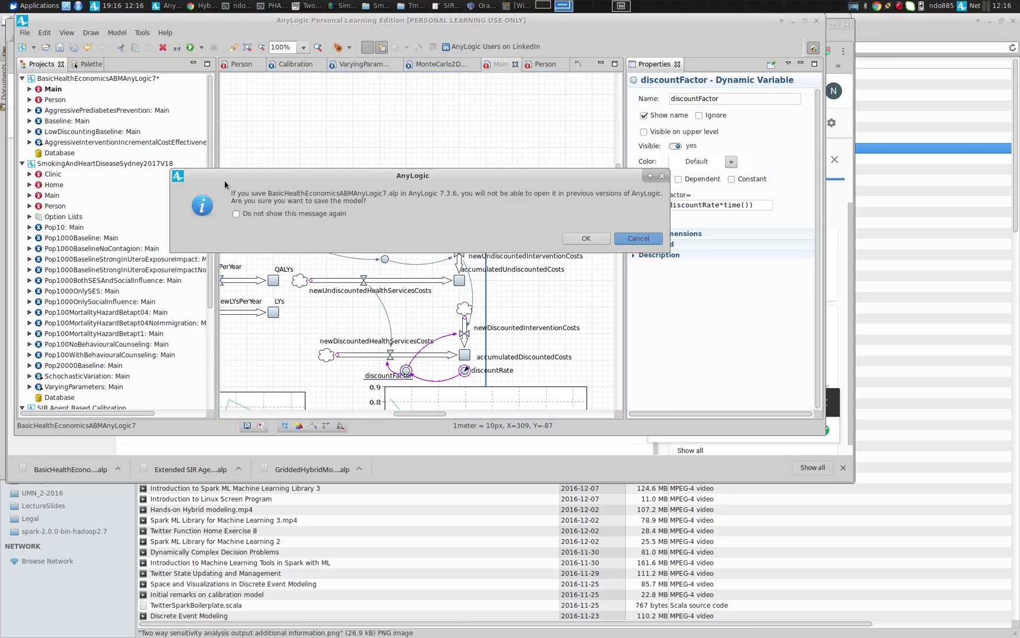
pyautogui.press('Return')
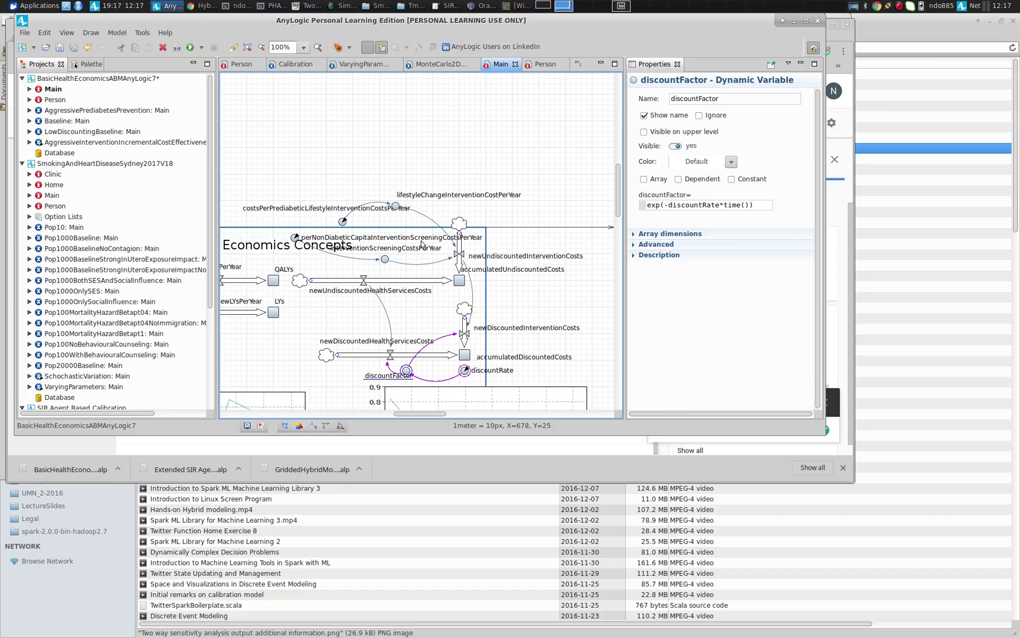
# - Examine the newUndiscountedInterventionCosts flow's expression and the lifestyle-change and screening cost variables and parameter that feed it
pyautogui.click(461, 255)
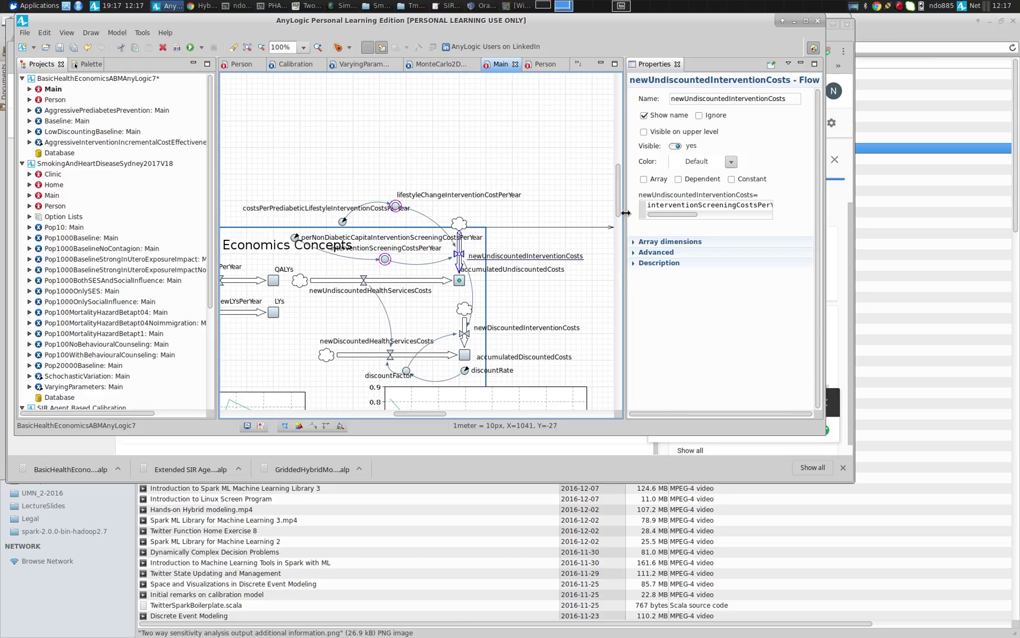
pyautogui.moveTo(625, 217); pyautogui.dragTo(524, 242)
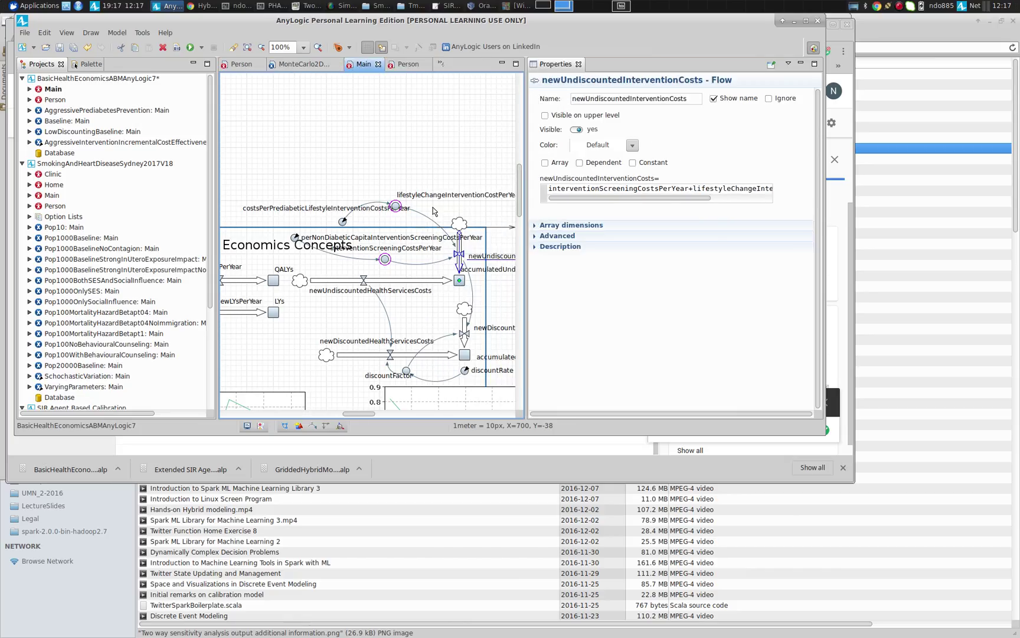
pyautogui.click(396, 207)
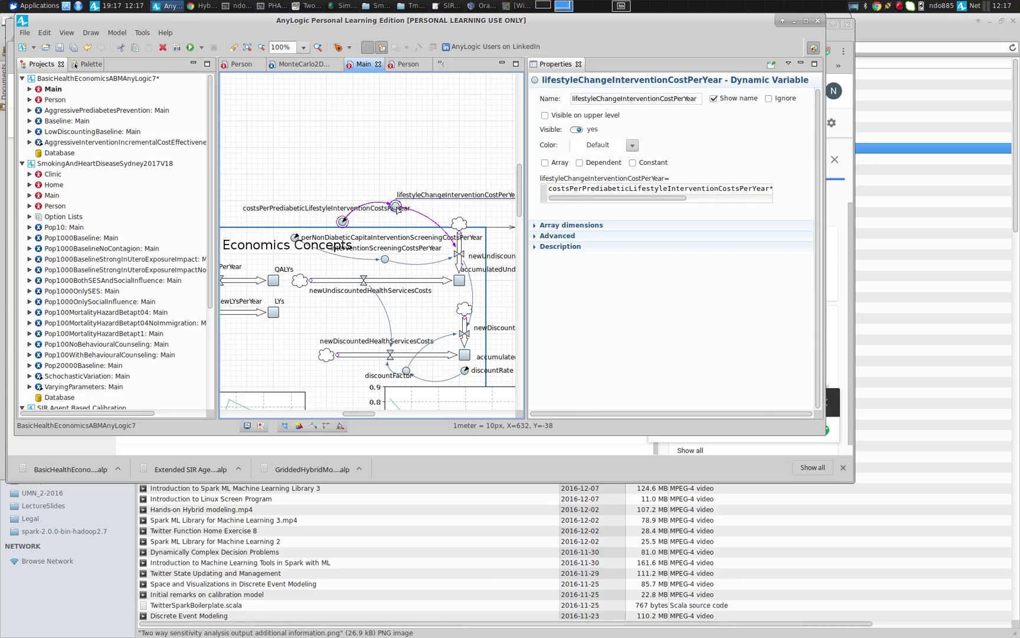
pyautogui.click(388, 259)
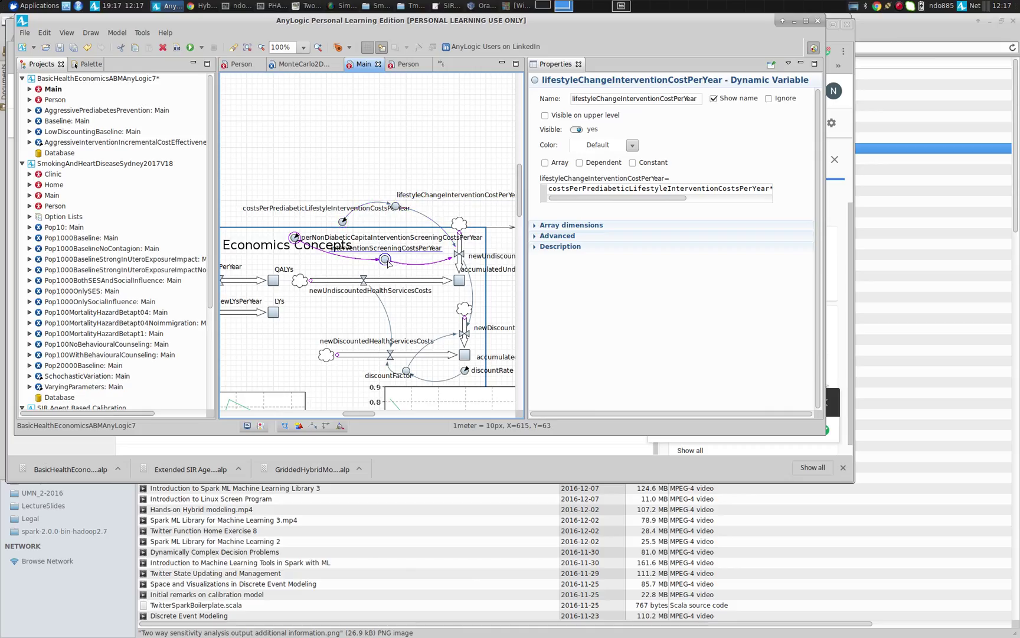
pyautogui.click(343, 222)
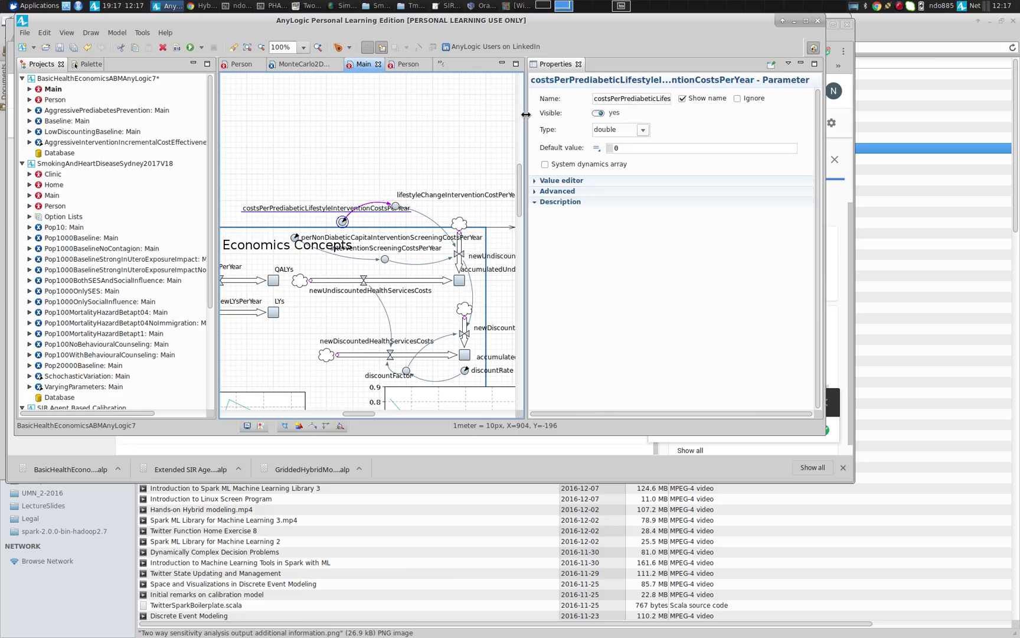
pyautogui.moveTo(523, 115); pyautogui.dragTo(492, 126)
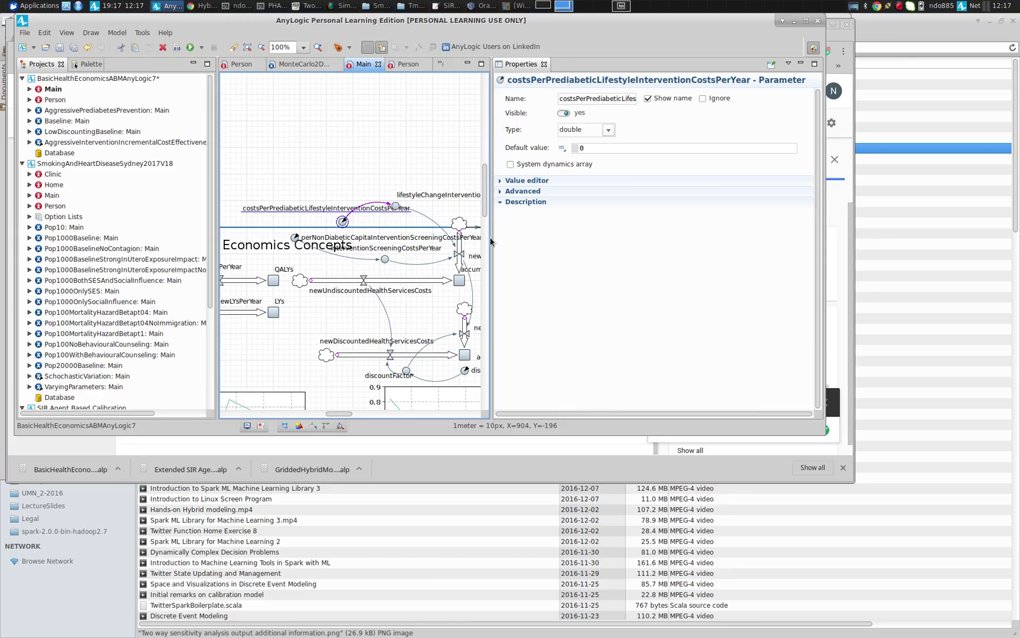
pyautogui.click(395, 205)
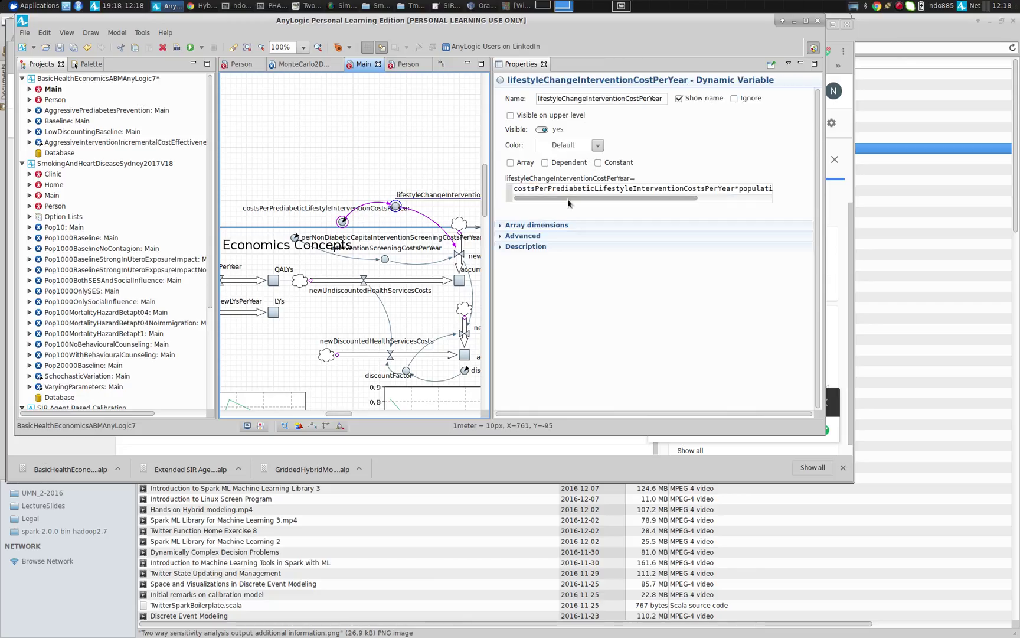
# - Read the full expressions of lifestyleChangeInterventionCostPerYear and interventionScreeningCostsPerYear, and check the perNonDiabeticCapitaInterventionScreeningCostsPerYear parameter's default
pyautogui.moveTo(560, 201); pyautogui.dragTo(642, 202)
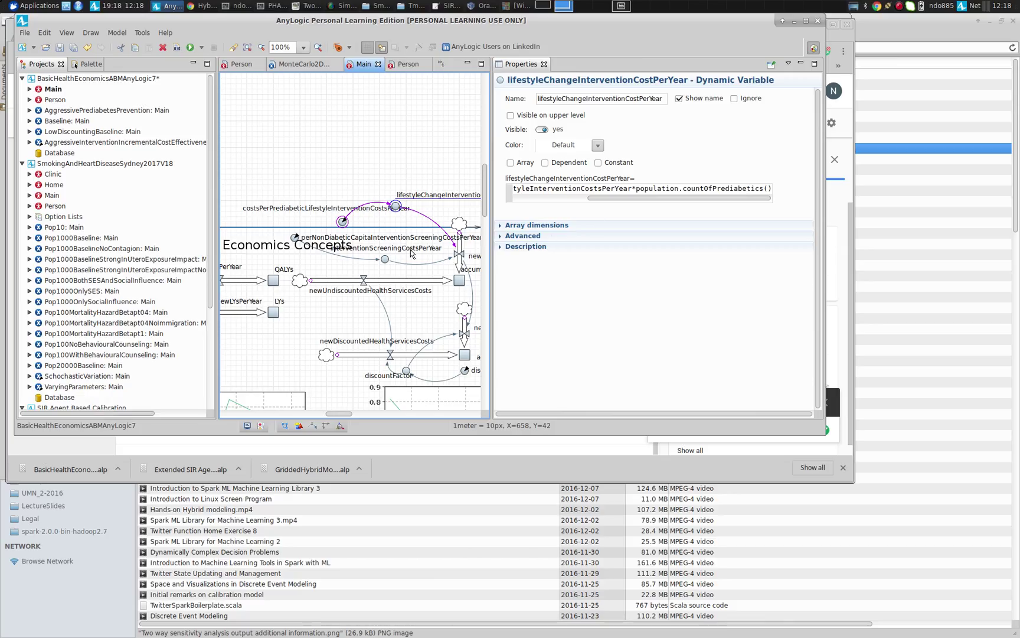
pyautogui.click(385, 259)
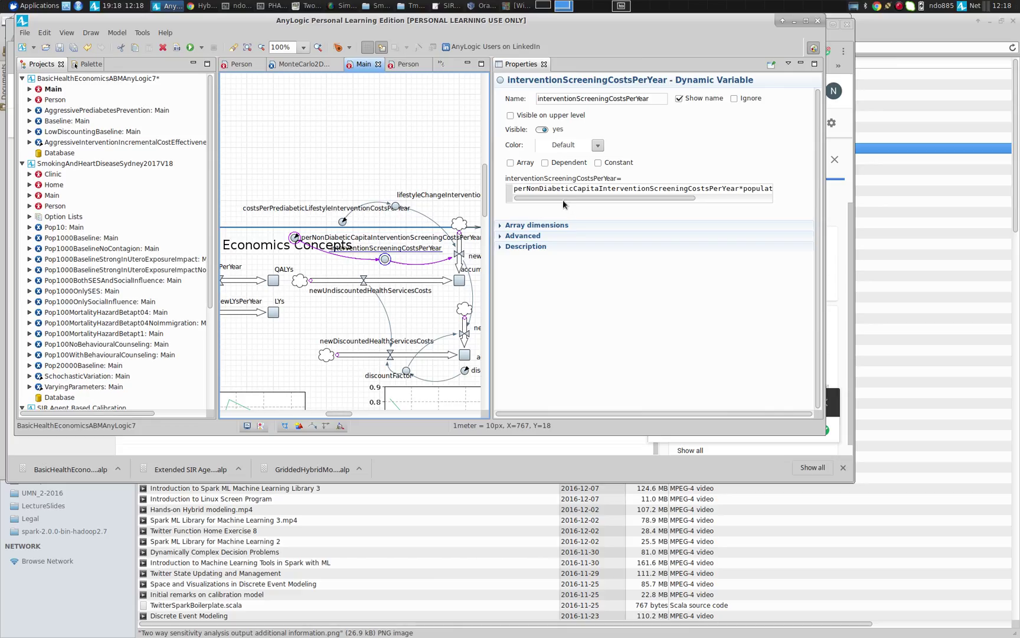
pyautogui.moveTo(563, 199); pyautogui.dragTo(640, 195)
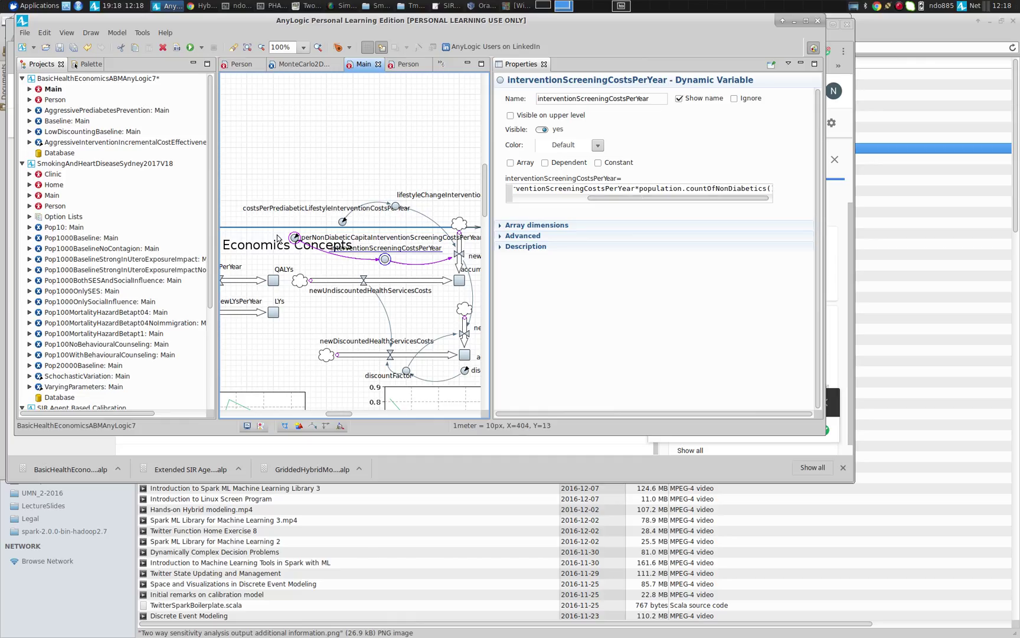
pyautogui.click(294, 237)
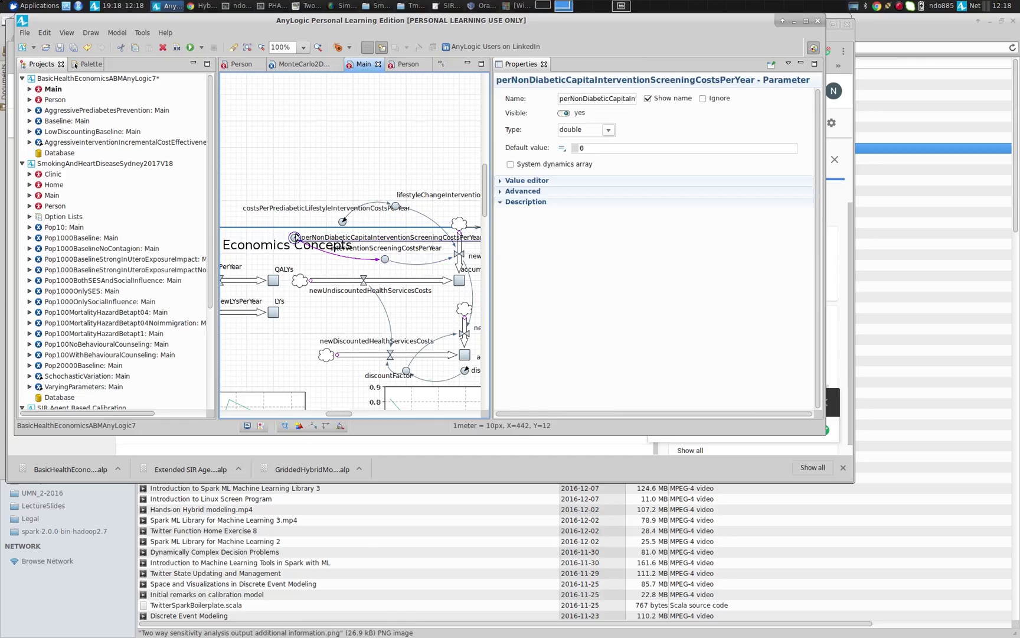
pyautogui.click(322, 176)
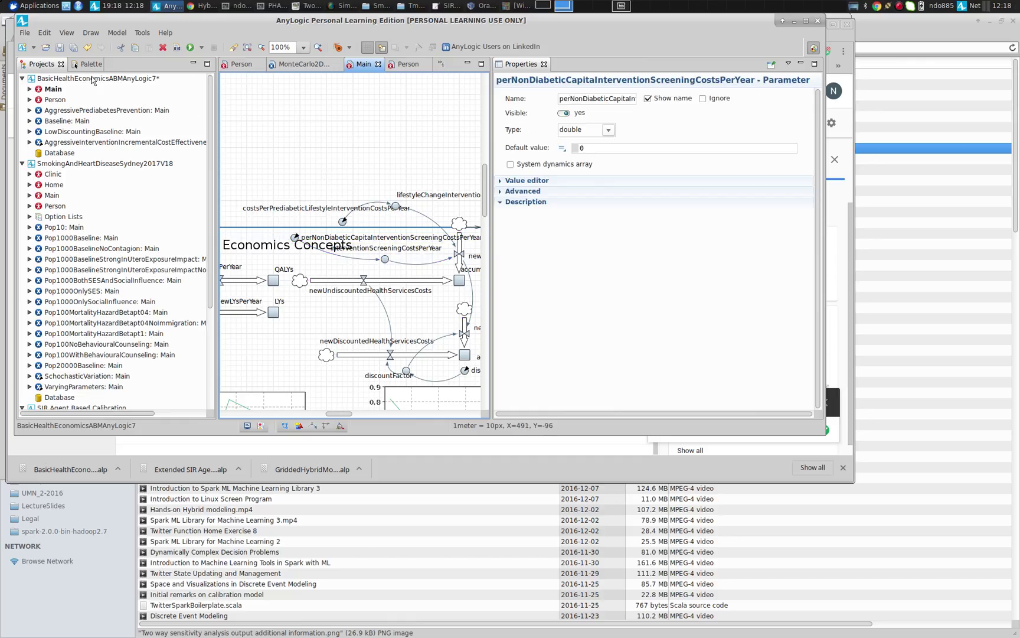
# - Check Main's prediabeticPreventionHazard parameter and how the rate of Person's Prediabetic-to-Normoglycemic transition uses it
pyautogui.doubleClick(46, 101)
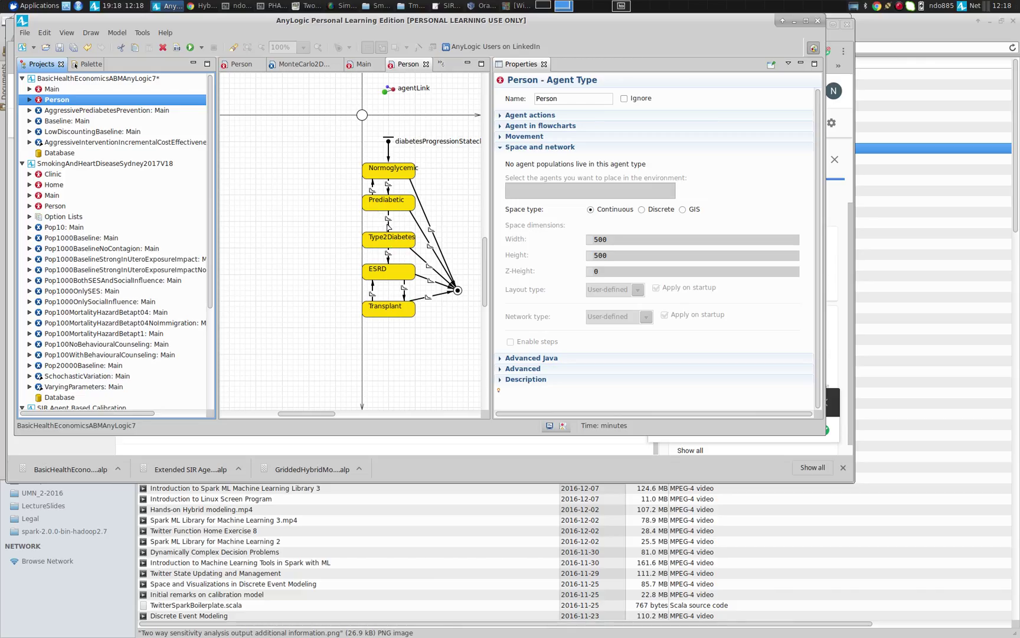
pyautogui.click(30, 89)
pyautogui.doubleClick(41, 122)
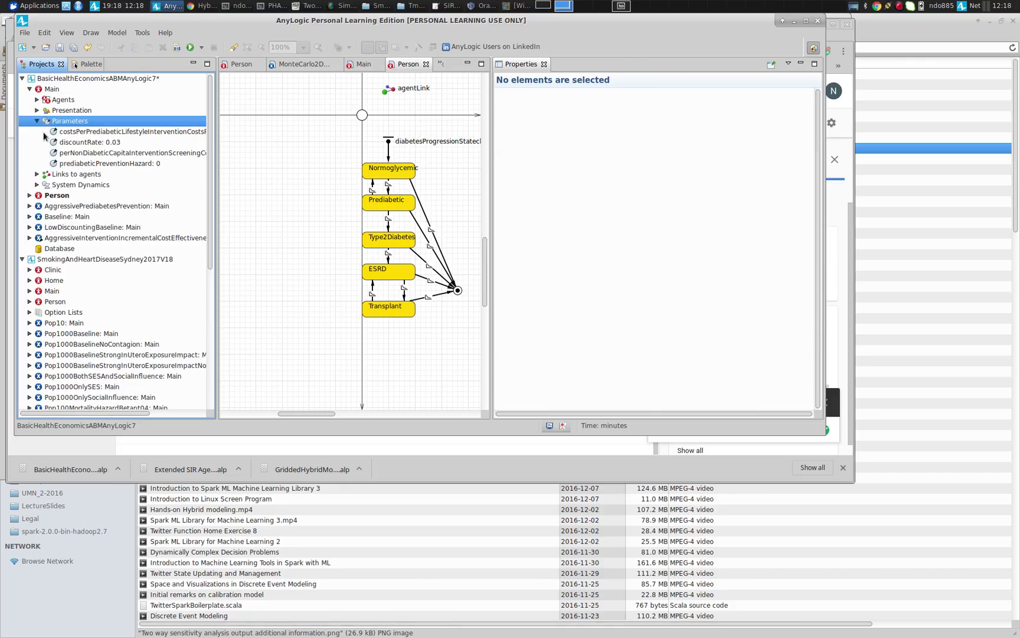
pyautogui.click(69, 165)
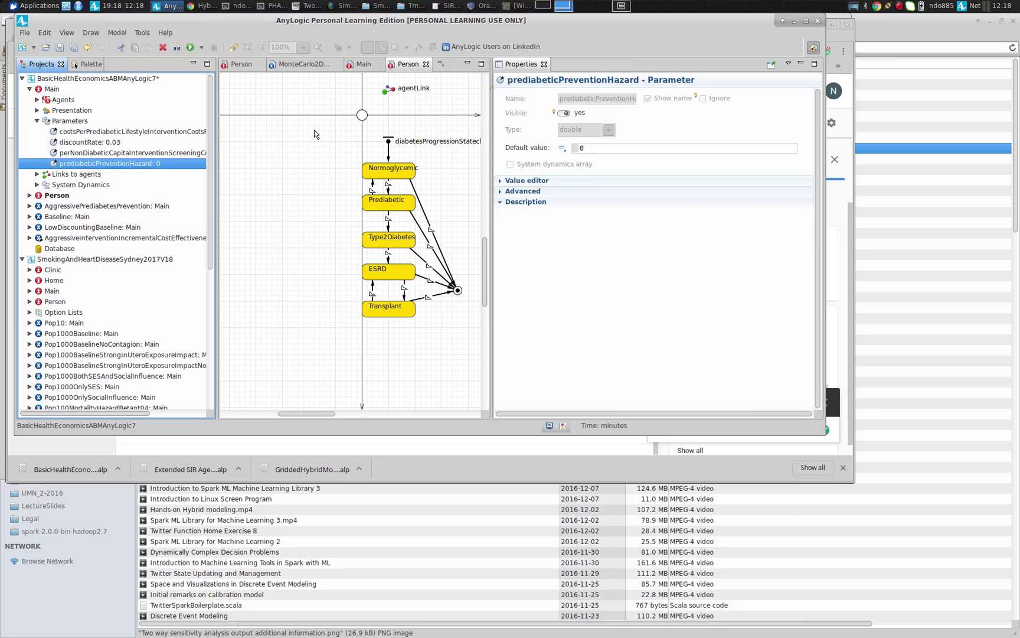
pyautogui.click(389, 224)
pyautogui.click(387, 188)
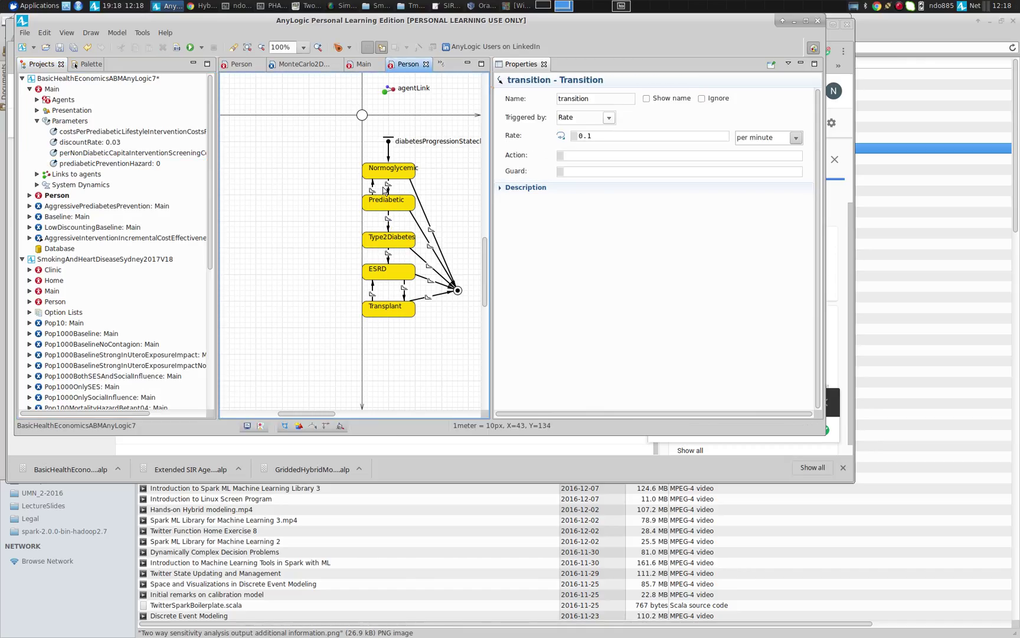
pyautogui.click(373, 188)
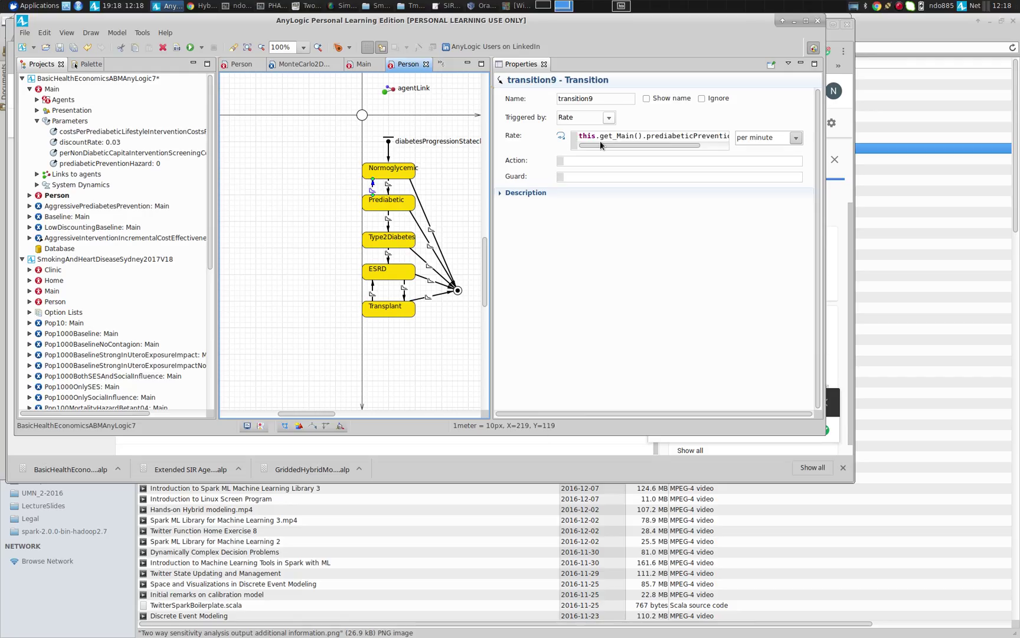
pyautogui.moveTo(601, 145); pyautogui.dragTo(575, 146)
# - Inspect the number of runs and freeform parameter expressions of the AggressiveInterventionIncrementalCostEffectivenessCalculation experiment, widening the parameter names to read them
pyautogui.click(52, 199)
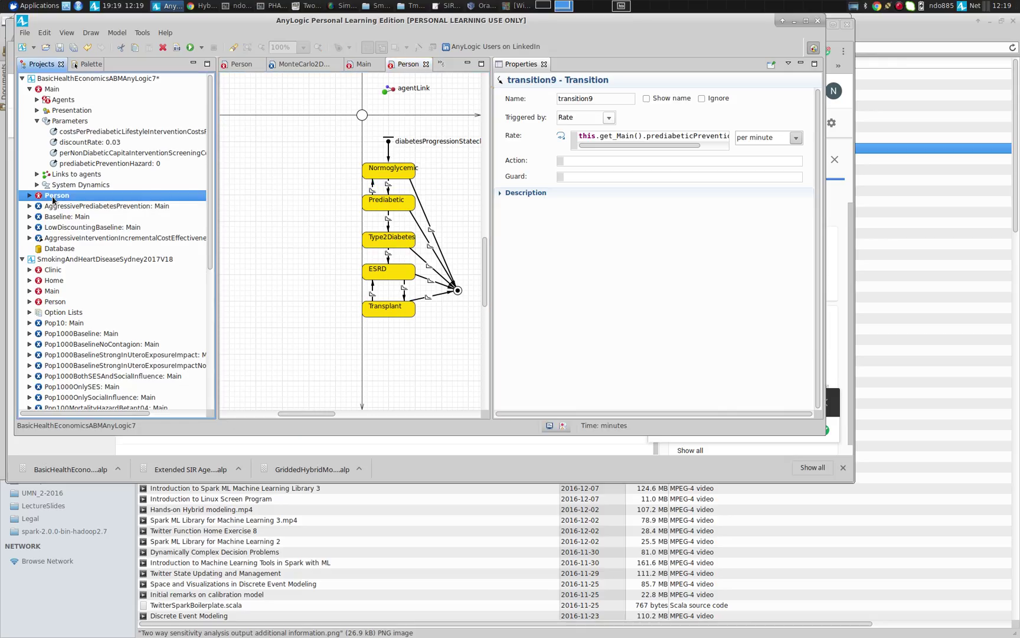
pyautogui.doubleClick(52, 92)
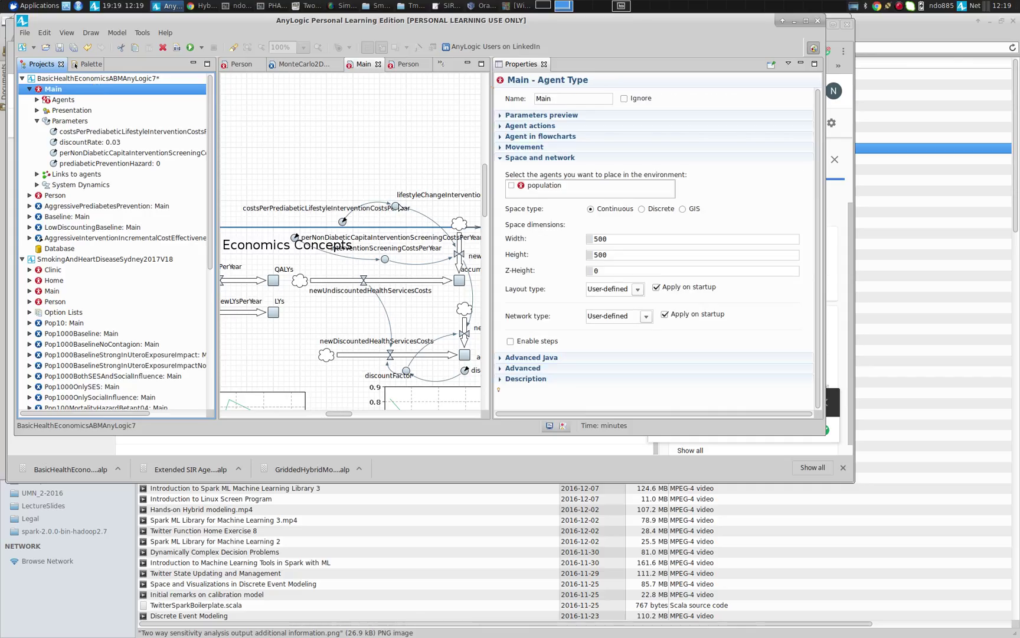
pyautogui.click(75, 239)
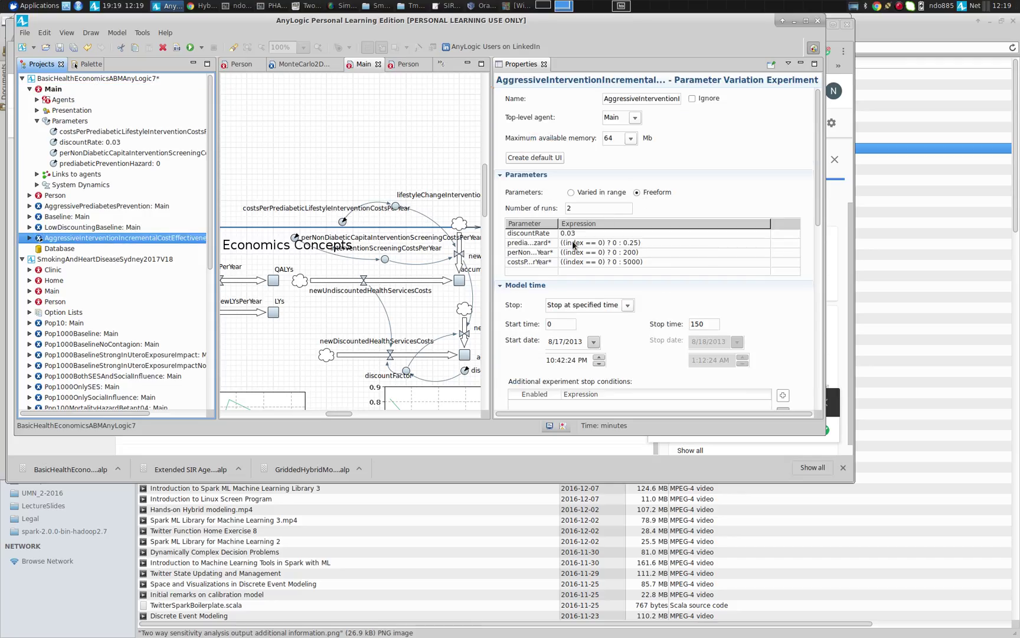
pyautogui.moveTo(558, 223); pyautogui.dragTo(672, 223)
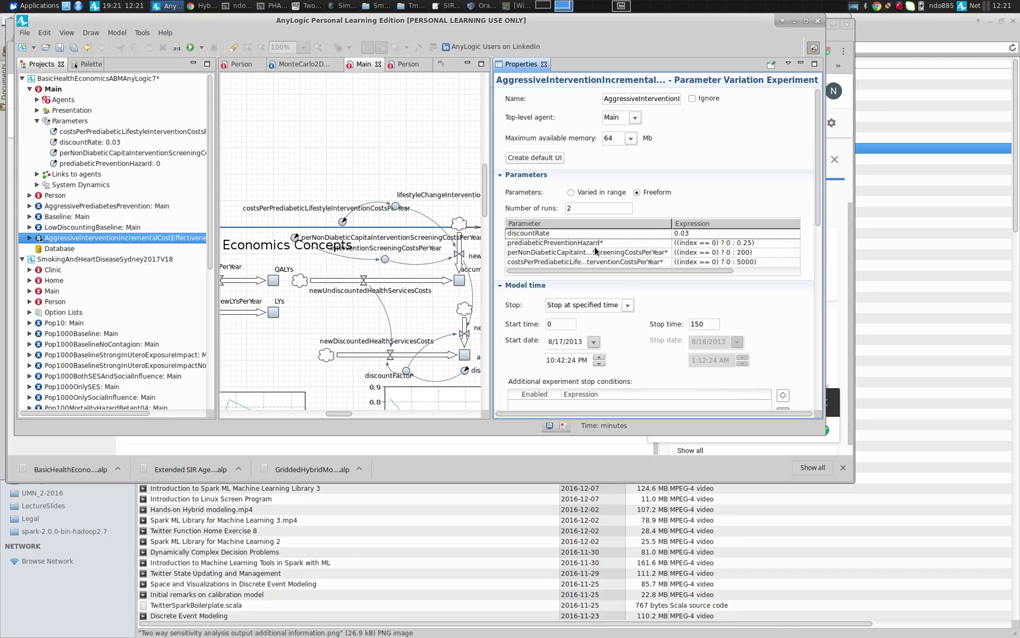
pyautogui.doubleClick(602, 207)
# - Examine the experiment's replication setting and its after-simulation-run and after-iteration Java code, including the performCostEffectivenessCalculations call
pyautogui.moveTo(818, 171); pyautogui.dragTo(820, 355)
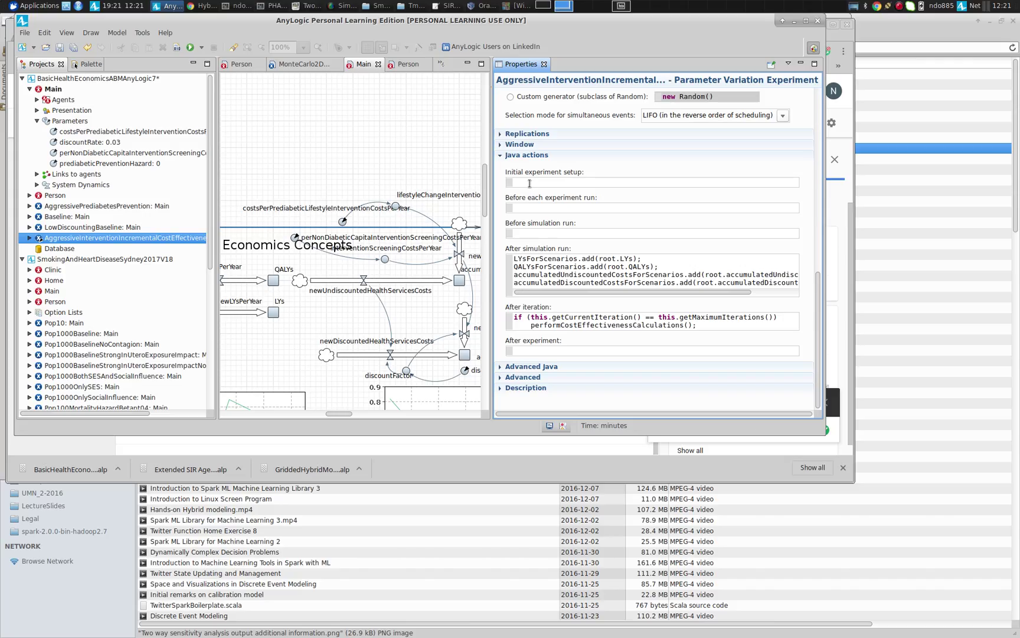
pyautogui.click(500, 134)
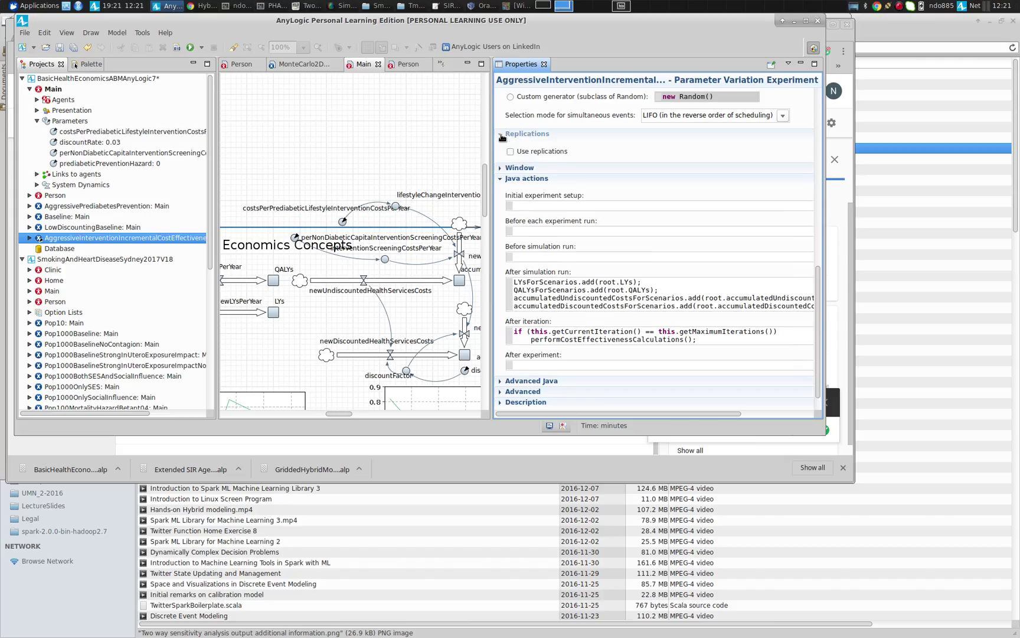
pyautogui.click(501, 135)
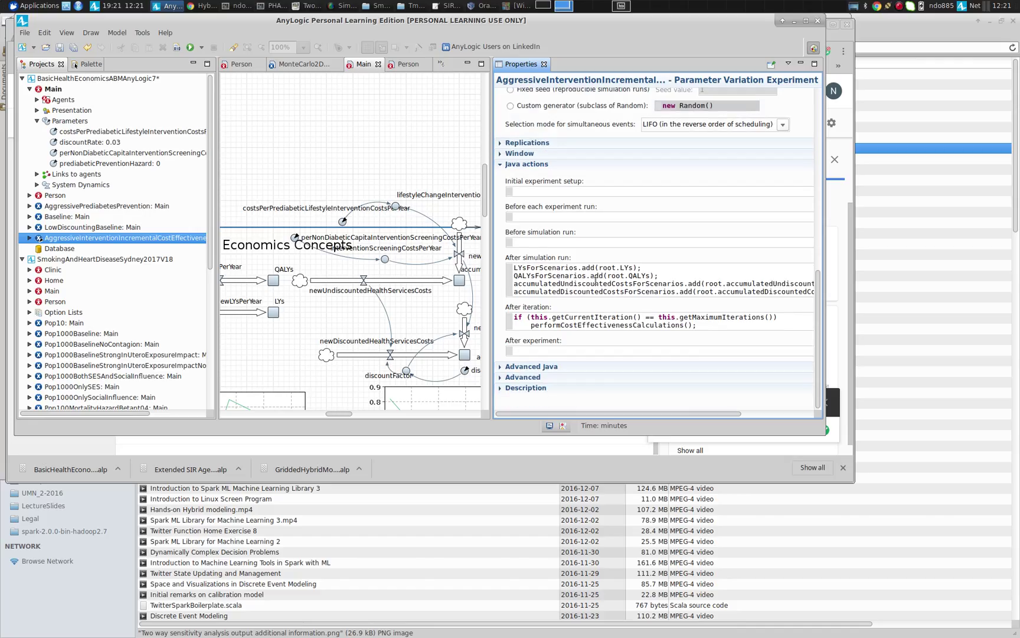
pyautogui.click(549, 288)
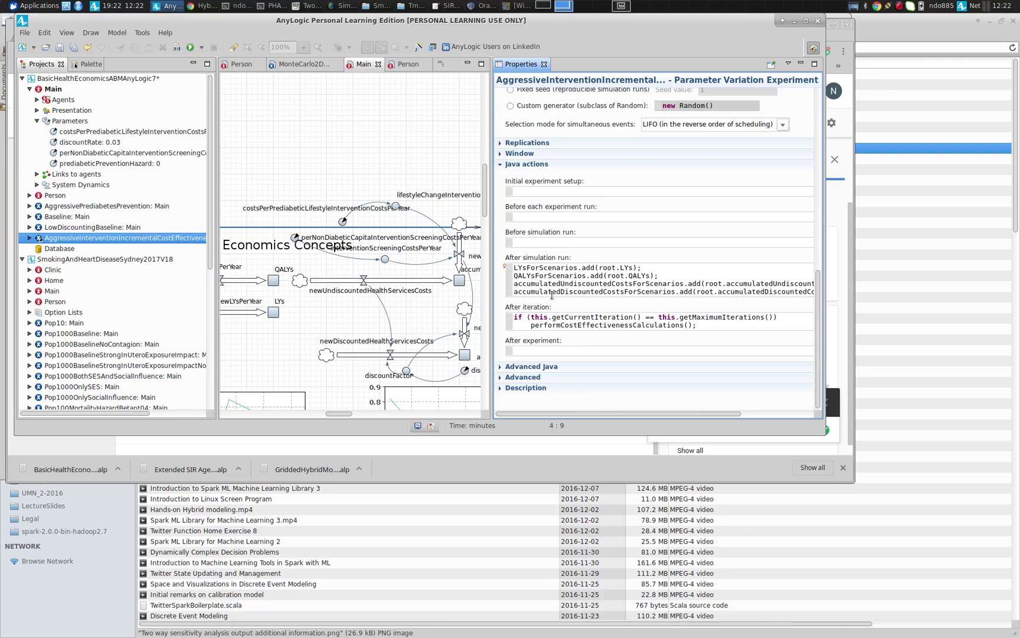
pyautogui.click(705, 340)
pyautogui.moveTo(699, 325); pyautogui.dragTo(491, 329)
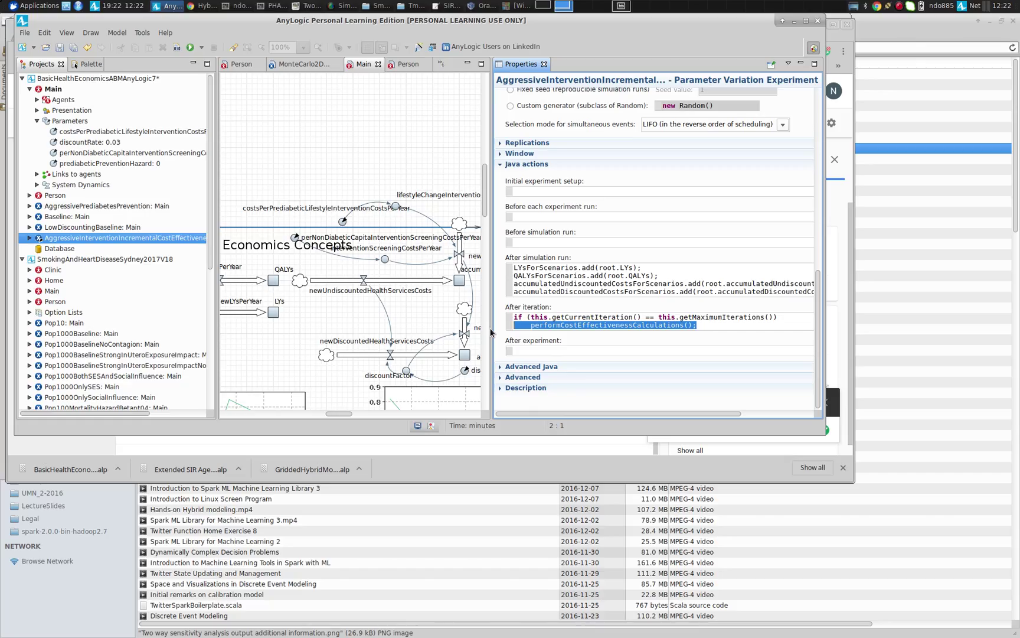
pyautogui.click(577, 328)
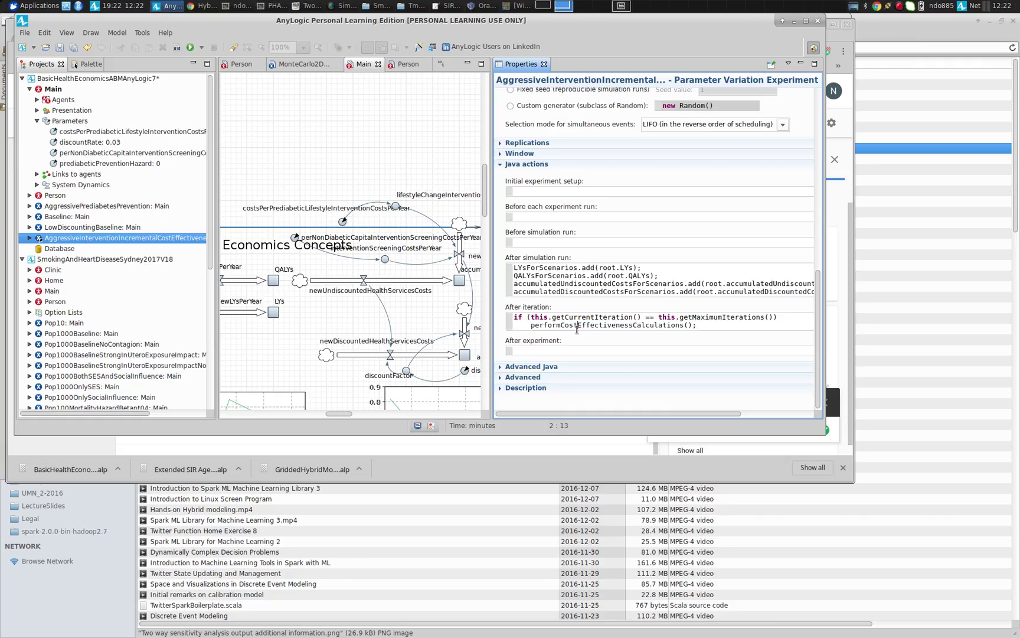
pyautogui.doubleClick(577, 328)
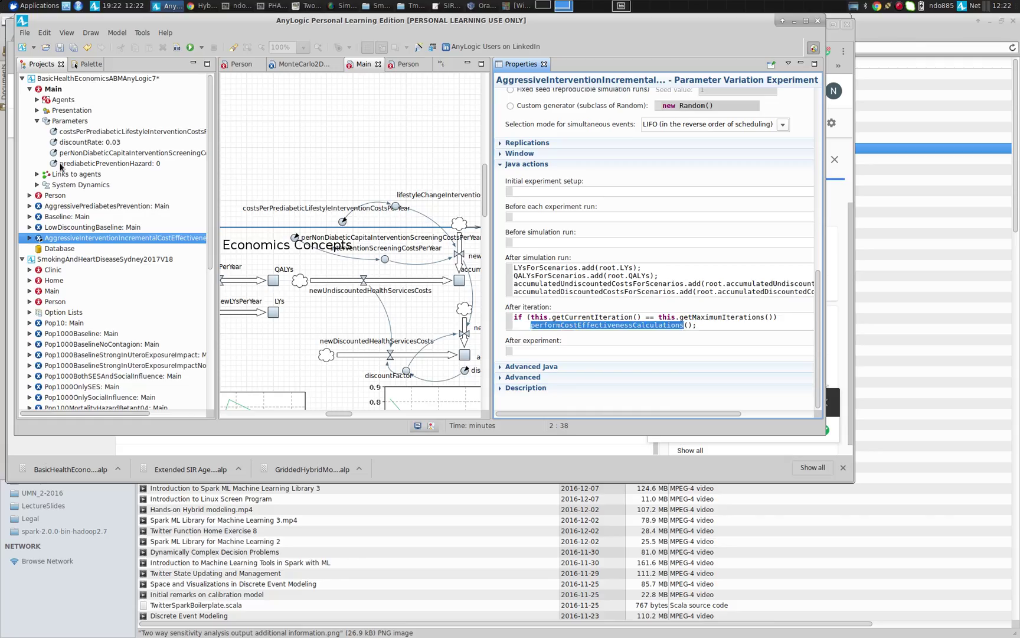
# - Open the experiment's performCostEffectivenessCalculations function to show its properties and body
pyautogui.click(30, 238)
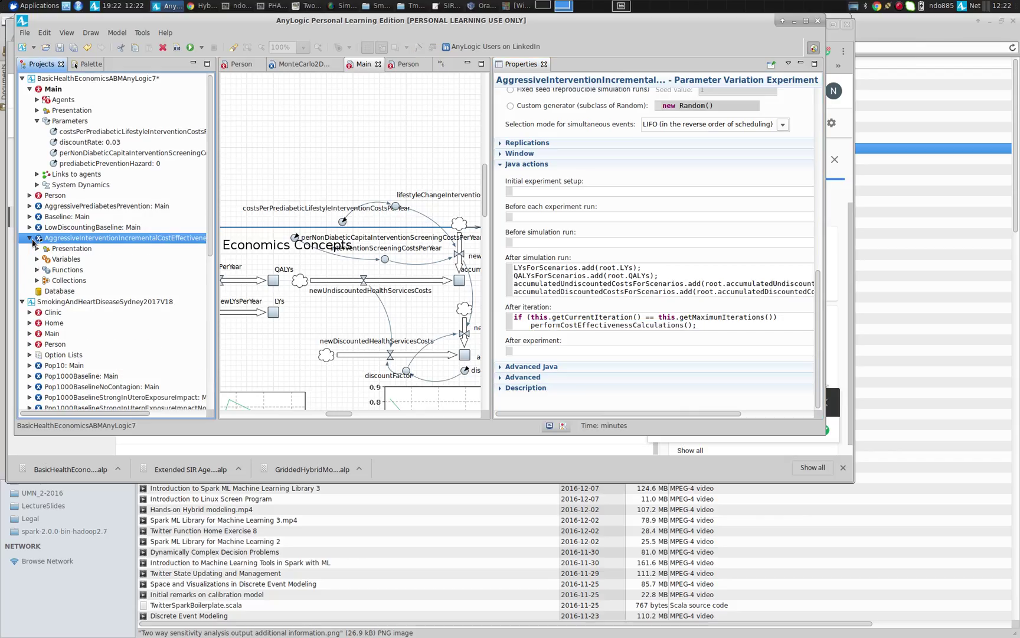
pyautogui.click(36, 269)
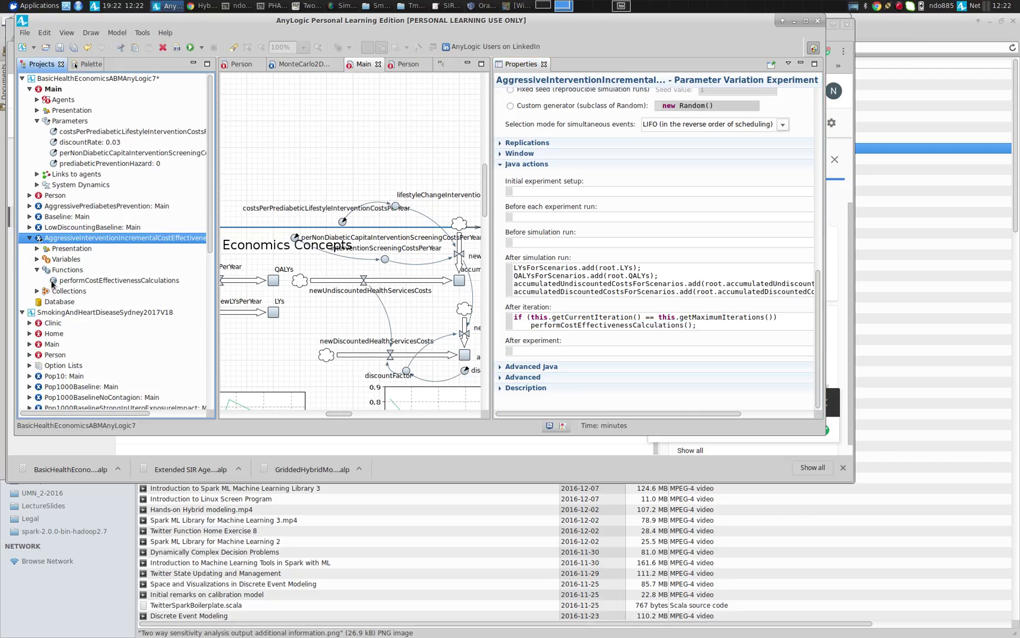
pyautogui.doubleClick(52, 282)
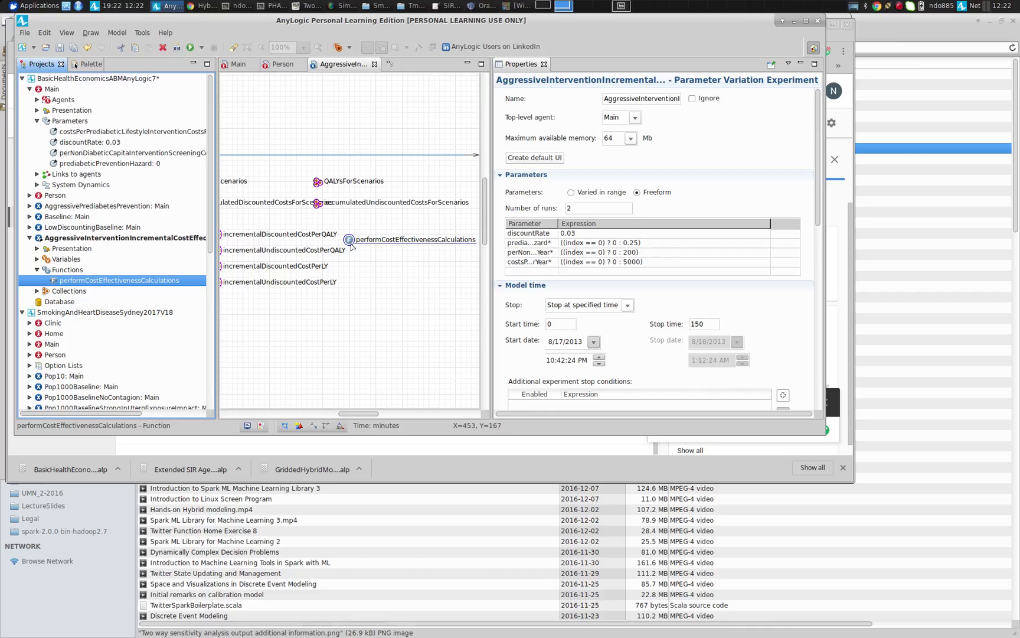
pyautogui.click(418, 242)
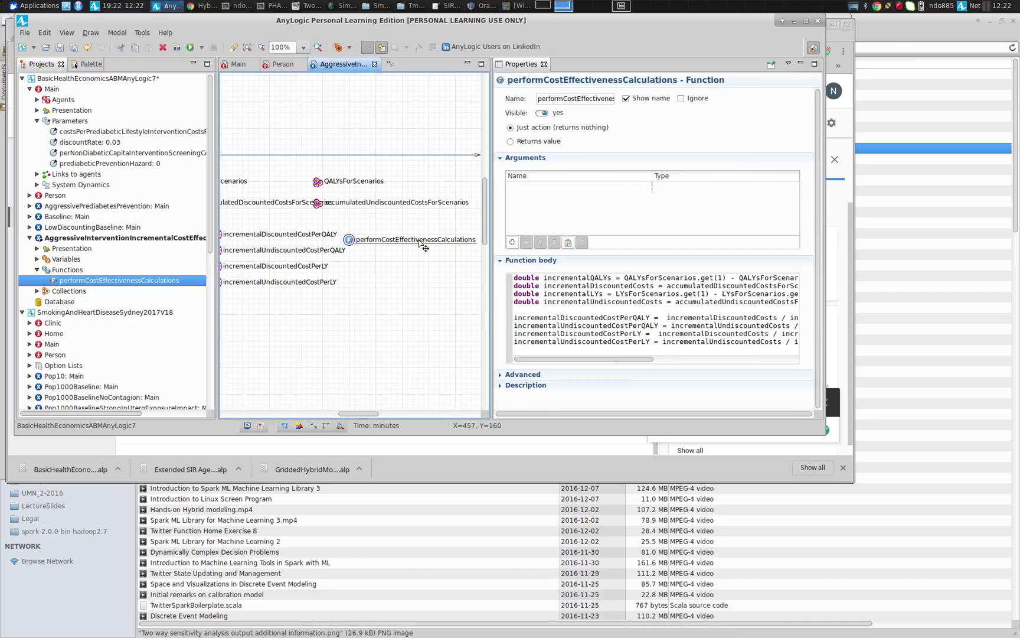
# - Examine the function body's four incremental cost-per-QALY and cost-per-LY assignments alongside the matching variables in the experiment diagram
pyautogui.click(639, 306)
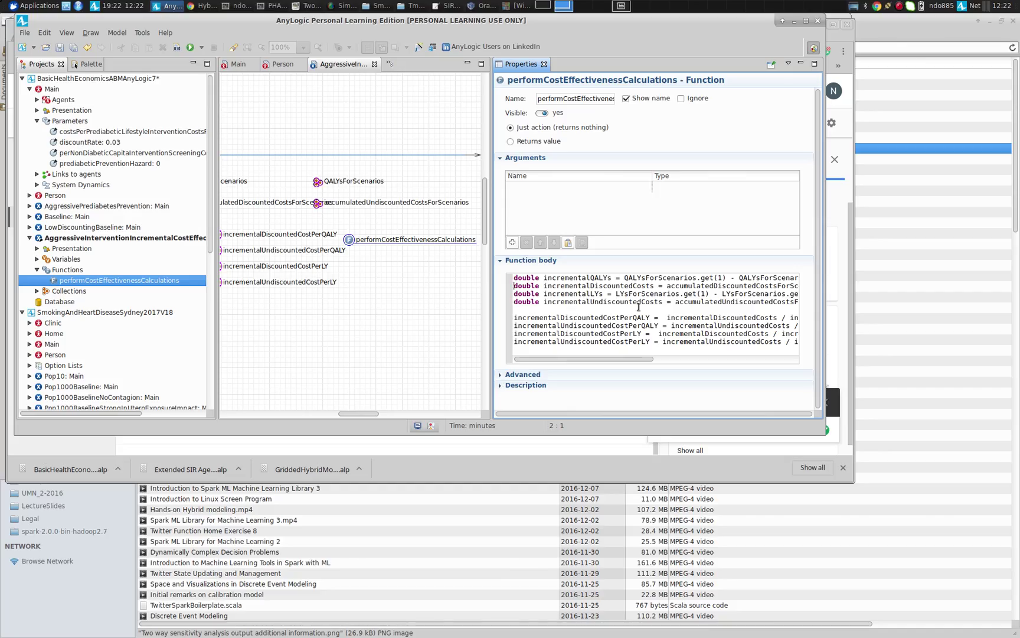
pyautogui.press('Up')
pyautogui.press('Up')
pyautogui.hotkey('shift', 'Down')
pyautogui.hotkey('shift', 'Down')
pyautogui.hotkey('shift', 'Down')
pyautogui.hotkey('shift', 'Down')
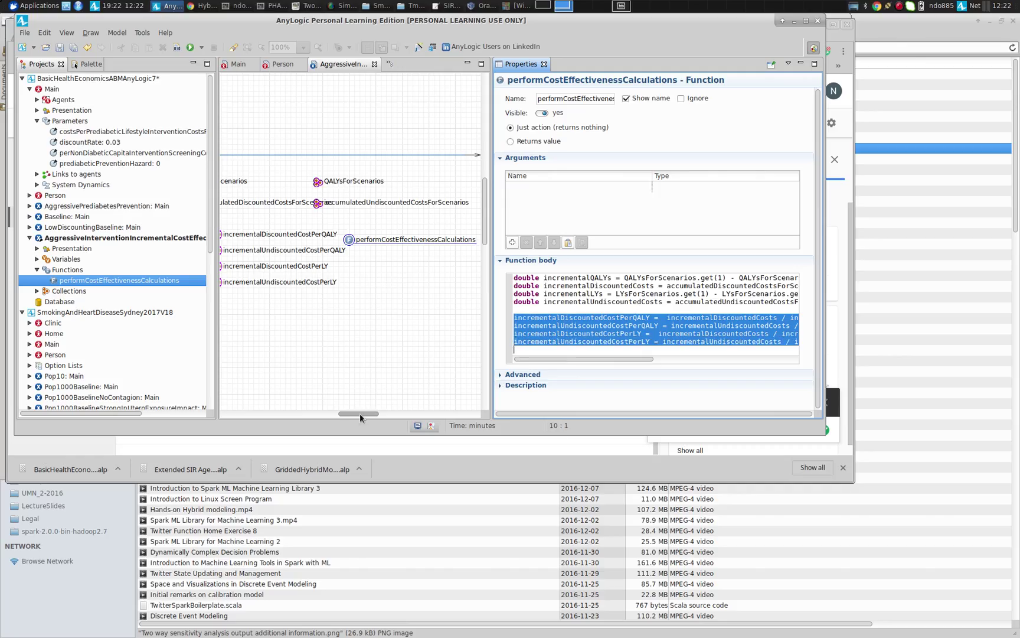
pyautogui.moveTo(360, 413); pyautogui.dragTo(338, 413)
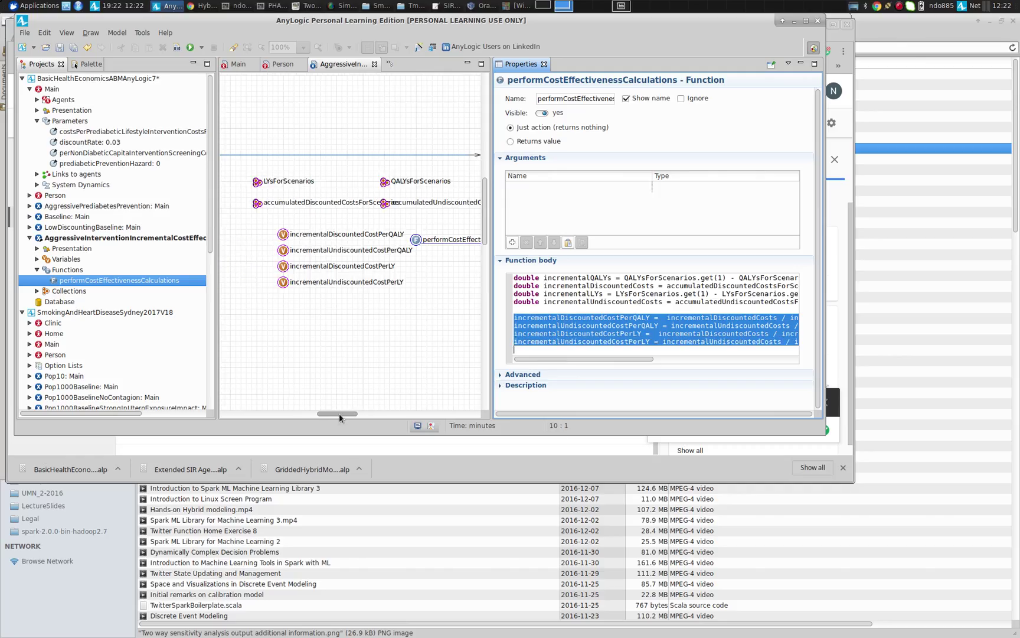
# - Save the model in the AnyLogic 7.3.6 format and run the AggressiveInterventionIncrementalCostEffectivenessCalculation experiment
pyautogui.click(63, 281)
pyautogui.hotkey('ctrl', 's')
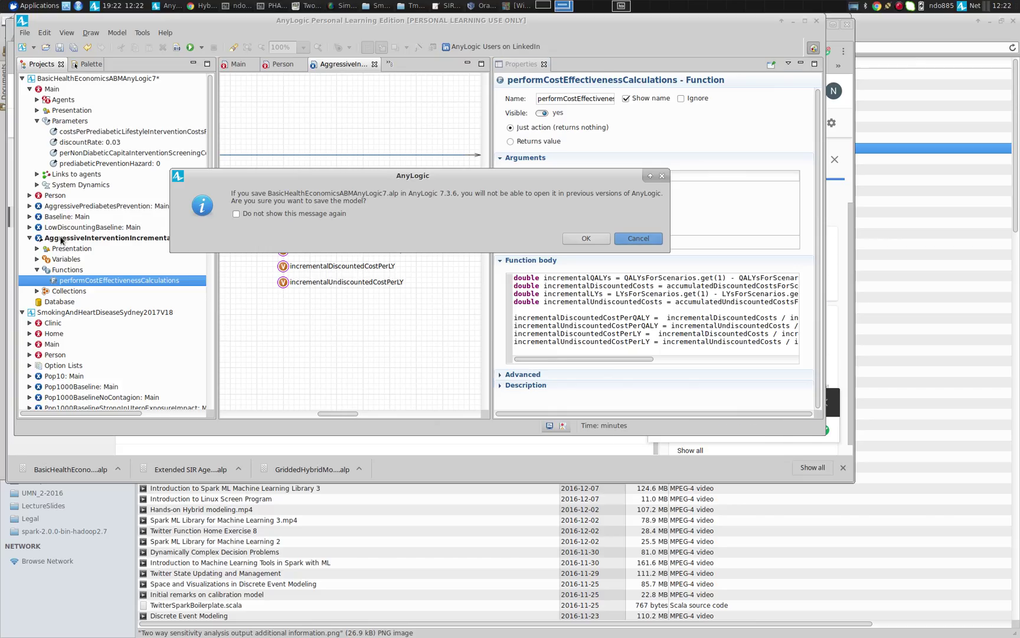
pyautogui.press('Return')
pyautogui.rightClick(61, 238)
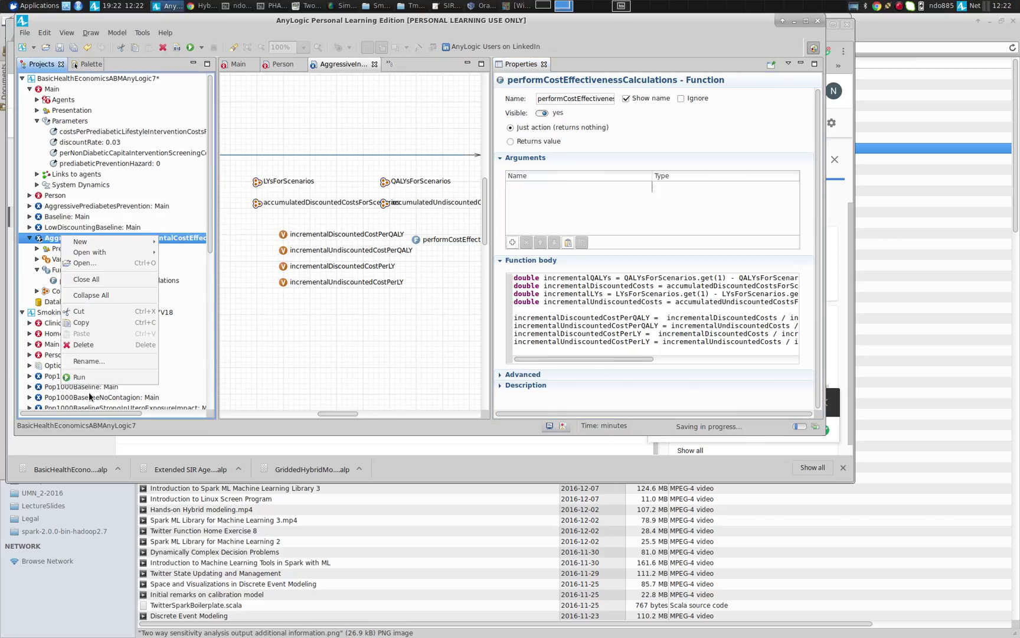
pyautogui.press('Escape')
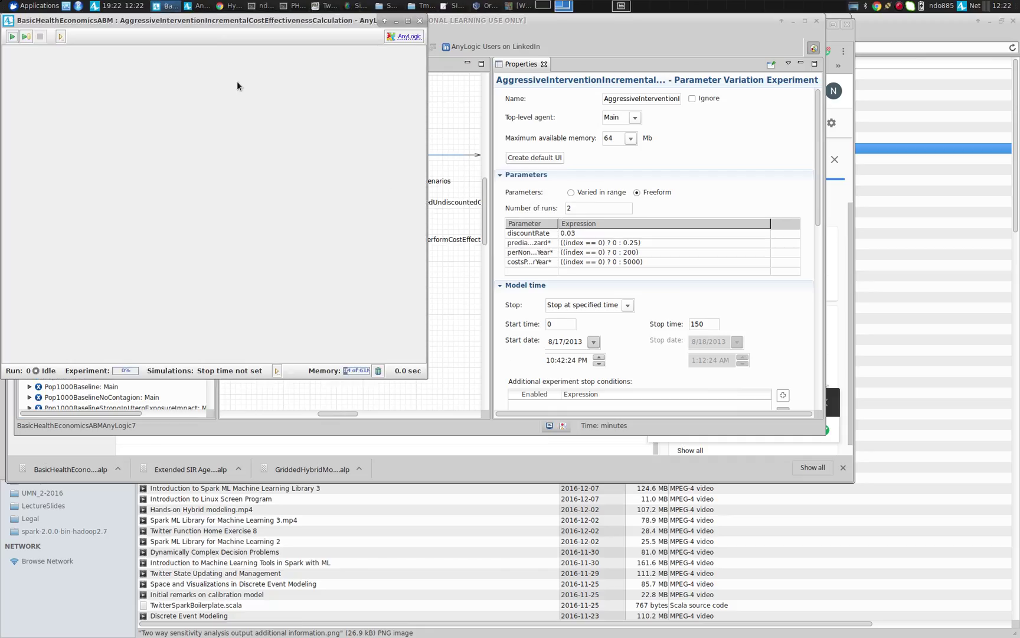
pyautogui.click(12, 37)
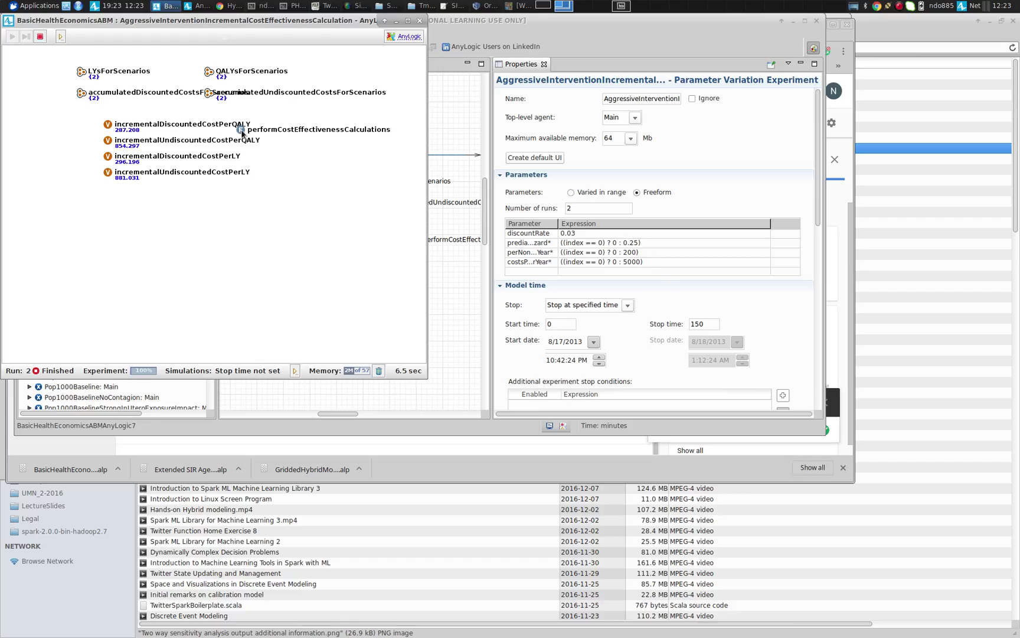
# - Inspect the baseline and intervention values held in the LYsForScenarios and QALYsForScenarios collections of the finished experiment
pyautogui.click(81, 72)
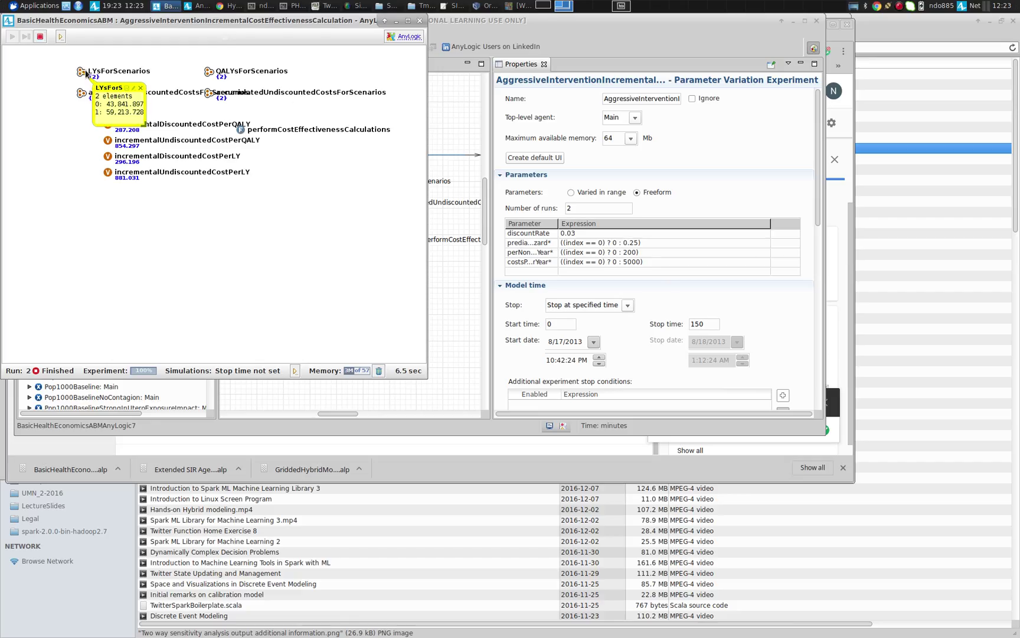
pyautogui.moveTo(144, 119); pyautogui.dragTo(200, 140)
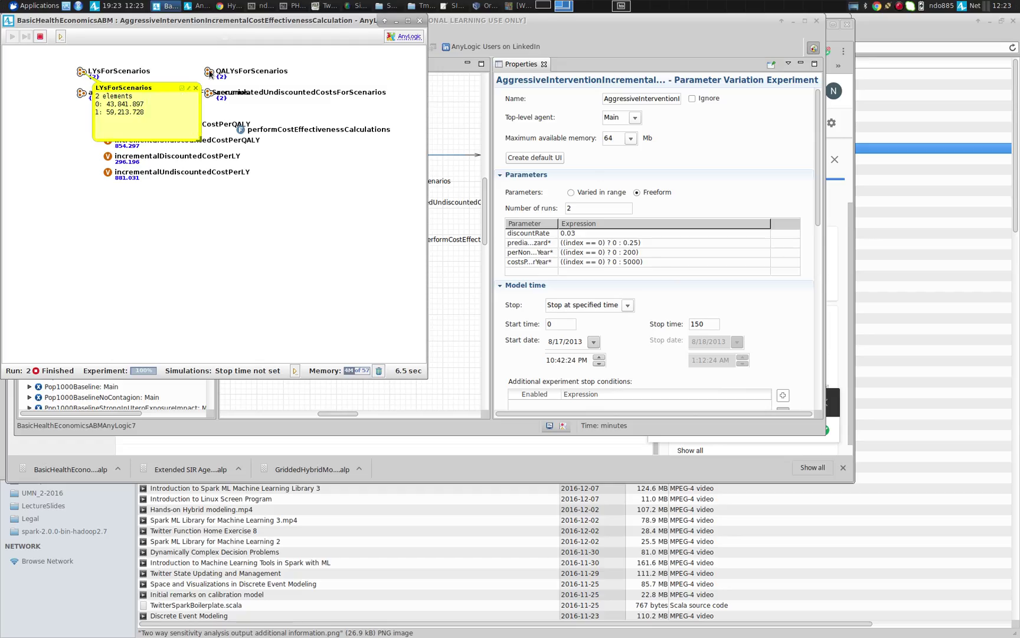
pyautogui.click(207, 70)
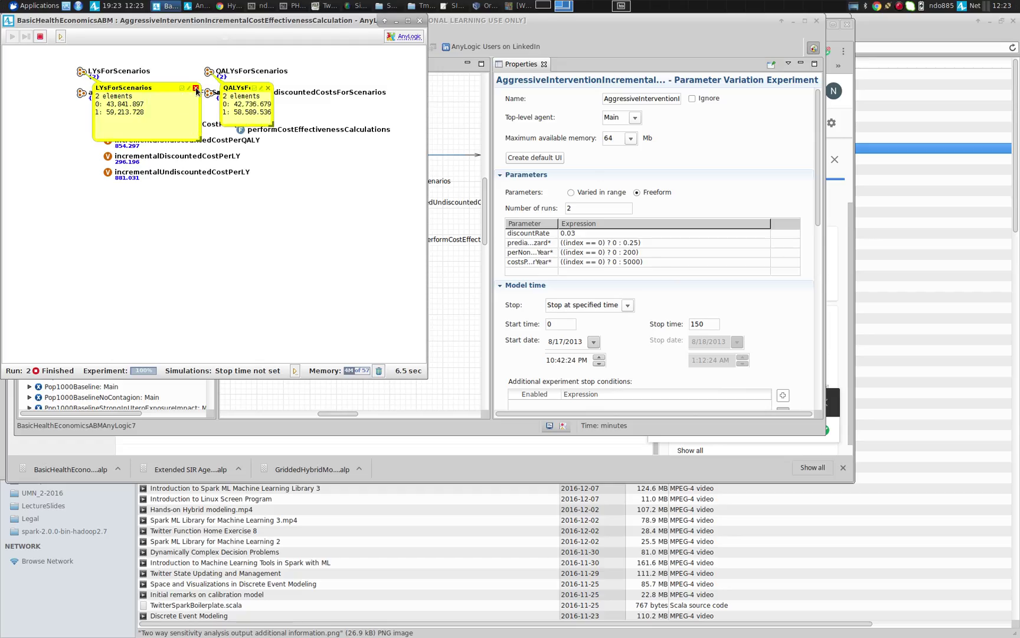
pyautogui.click(196, 87)
# - Inspect the per-scenario values of the accumulated discounted and undiscounted costs collections, and close the experiment's run window
pyautogui.click(80, 93)
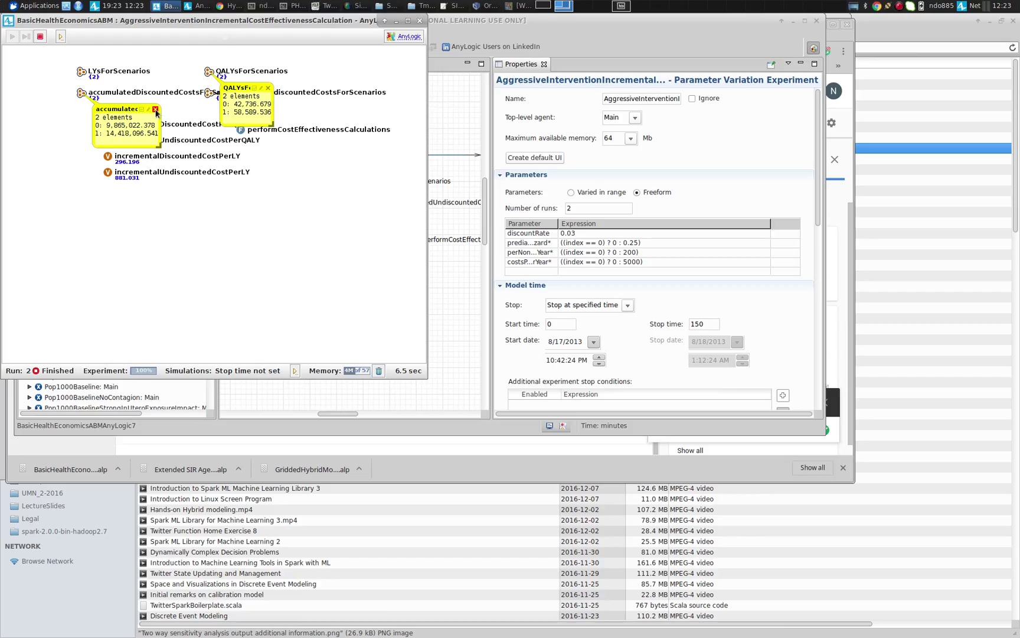
pyautogui.click(159, 96)
pyautogui.click(268, 87)
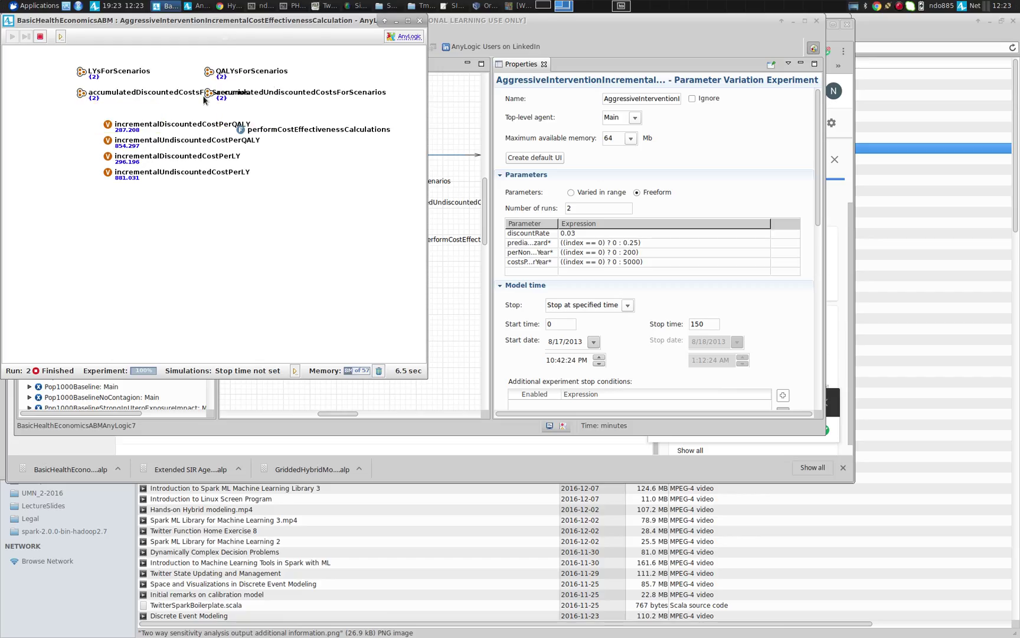
pyautogui.click(208, 94)
pyautogui.click(285, 113)
pyautogui.click(420, 20)
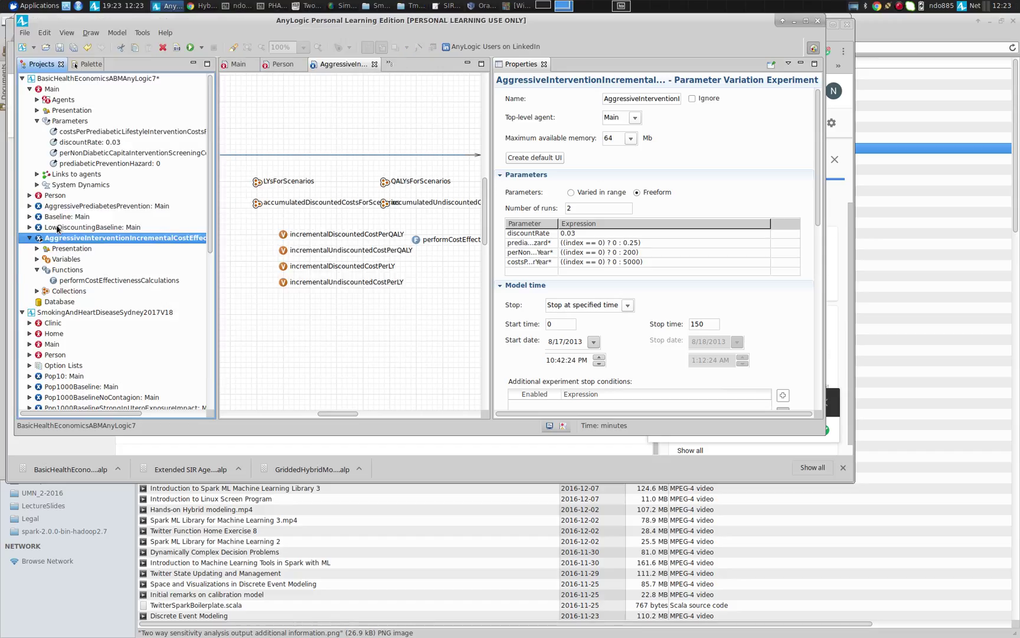
# - Rerun the AggressiveInterventionIncrementalCostEffectivenessCalculation experiment for a fresh set of incremental cost results and close its run window
pyautogui.rightClick(59, 239)
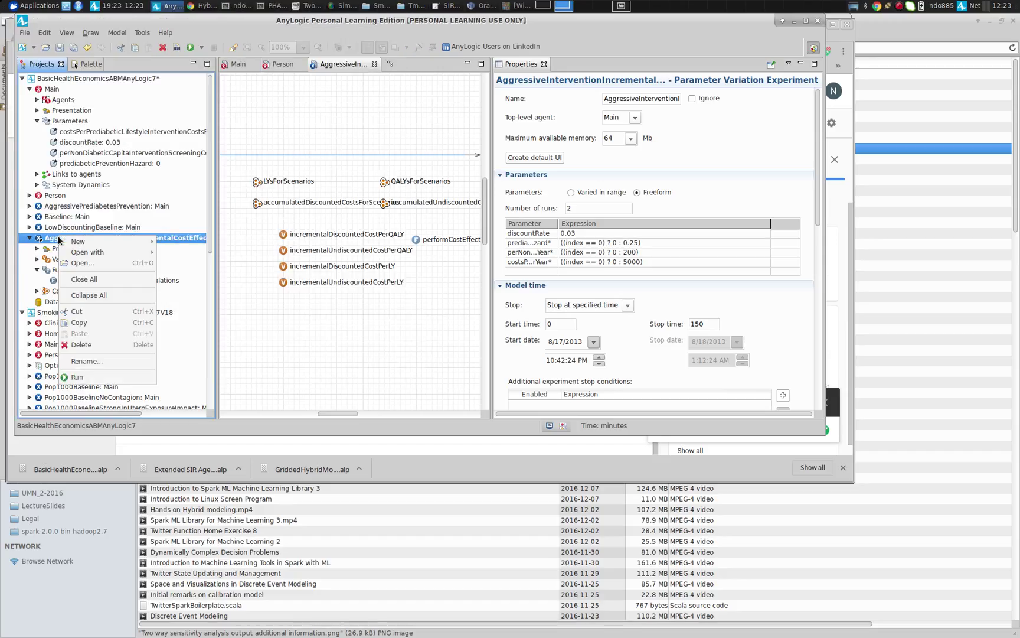
pyautogui.click(91, 378)
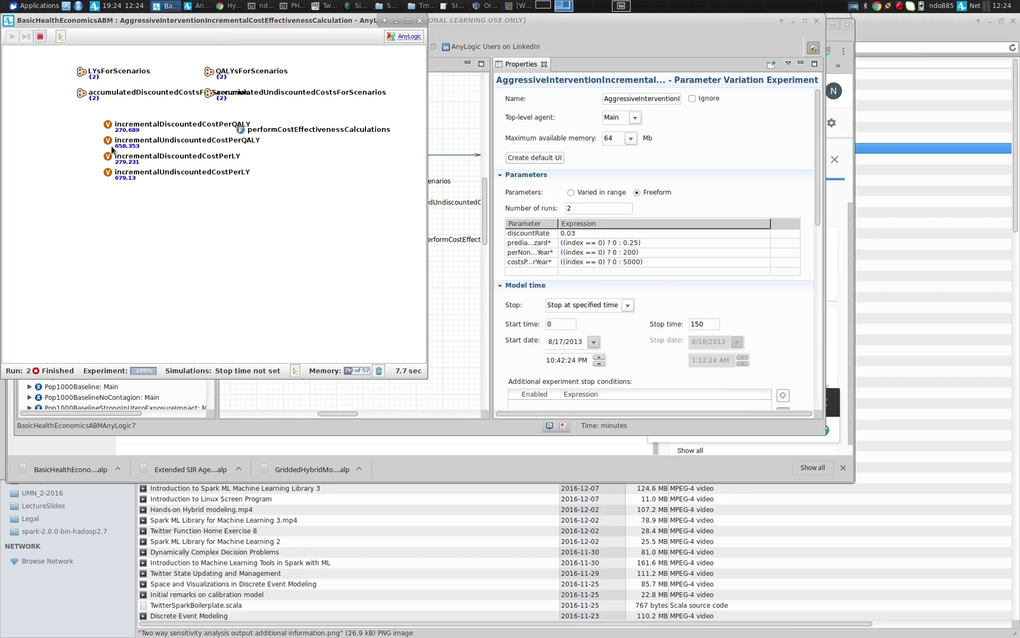
pyautogui.hotkey('alt', 'F4')
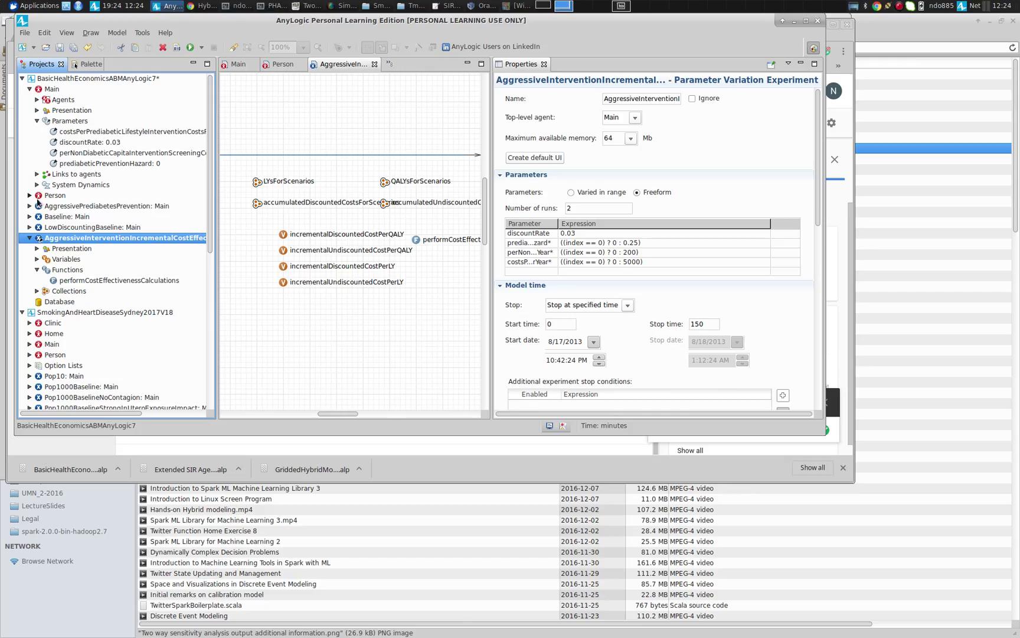
# - Examine Person's diabetes statechart with its QoL variable, and Main's population alongside its QALY, LY and cost stocks and flows
pyautogui.doubleClick(54, 196)
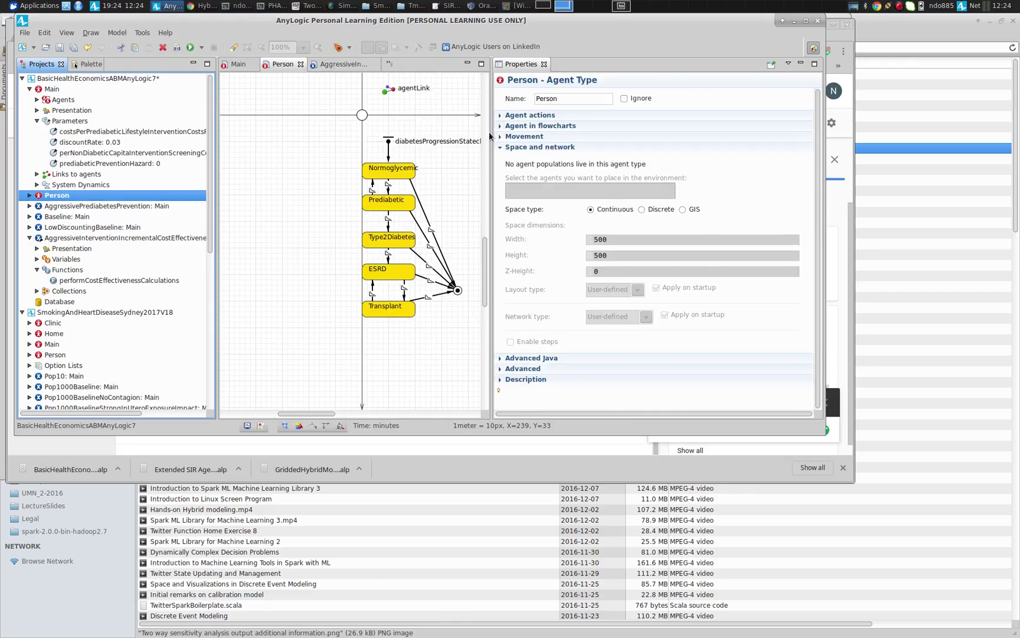
pyautogui.moveTo(489, 136); pyautogui.dragTo(760, 119)
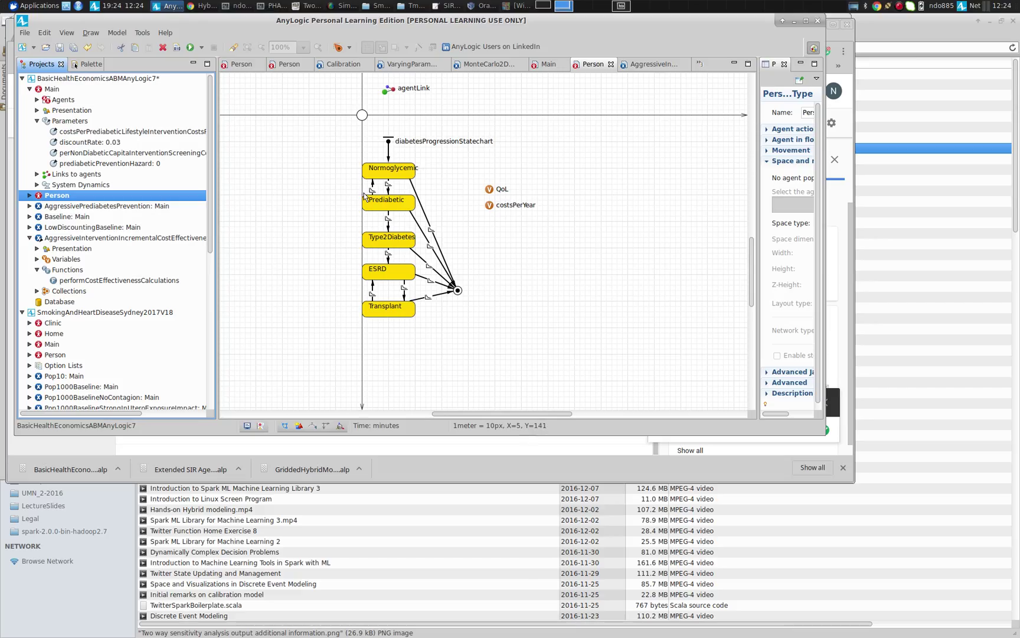
pyautogui.click(490, 190)
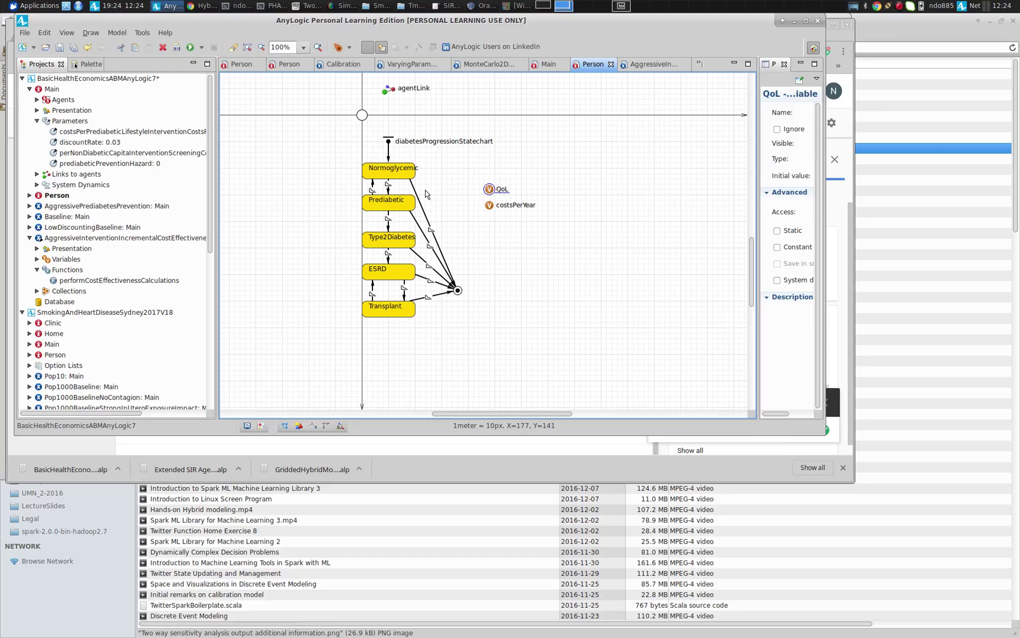
pyautogui.doubleClick(53, 89)
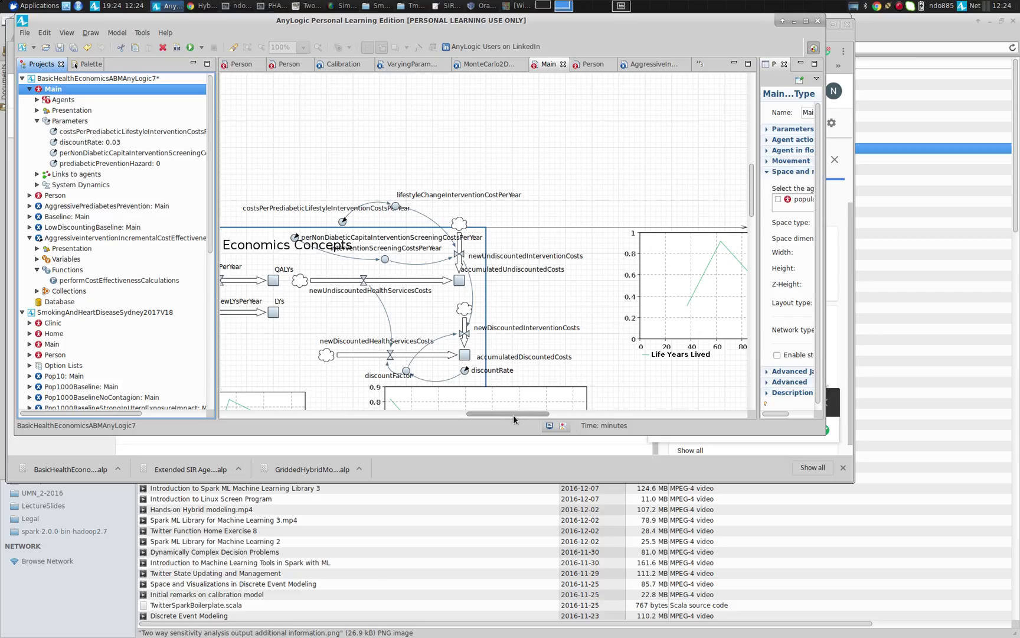
pyautogui.moveTo(514, 414); pyautogui.dragTo(424, 413)
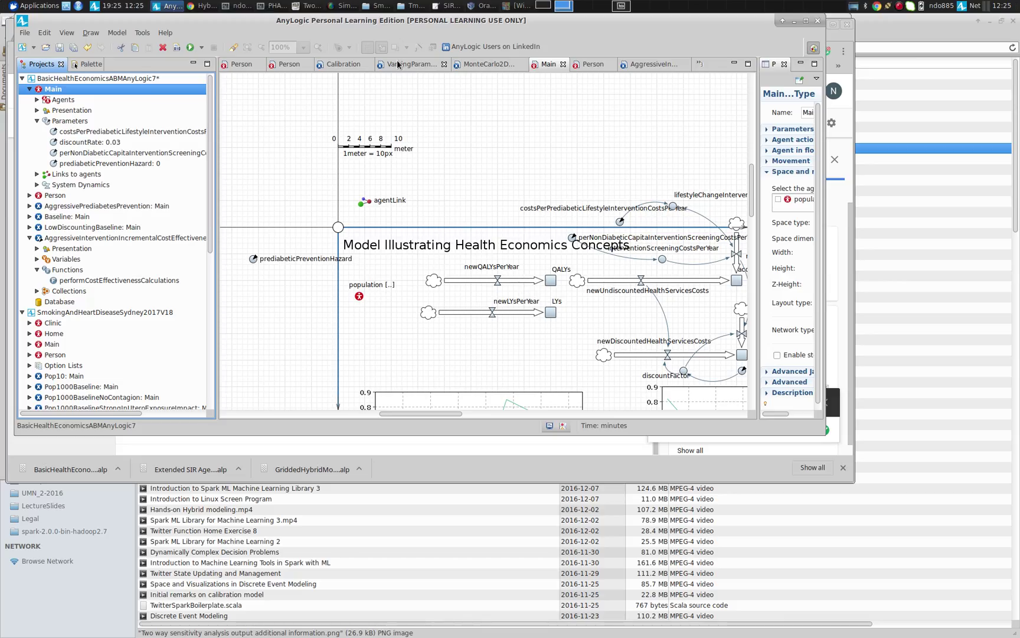
# - Examine the rate and action code of Person's ESRD-to-Transplant transition, and show the incremental cost-effectiveness experiment's properties again
pyautogui.click(592, 65)
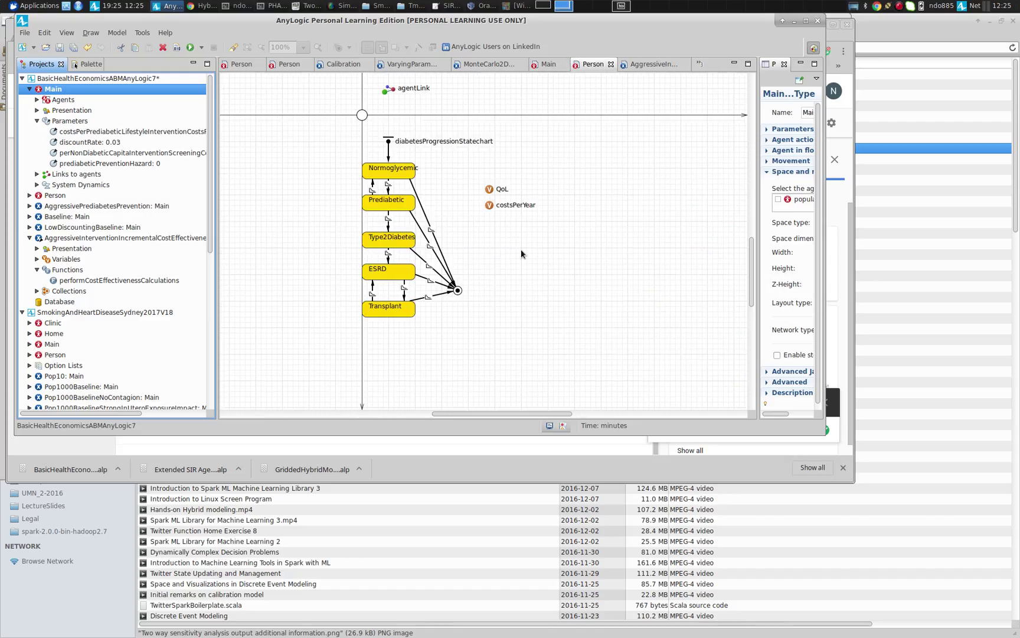
pyautogui.click(404, 289)
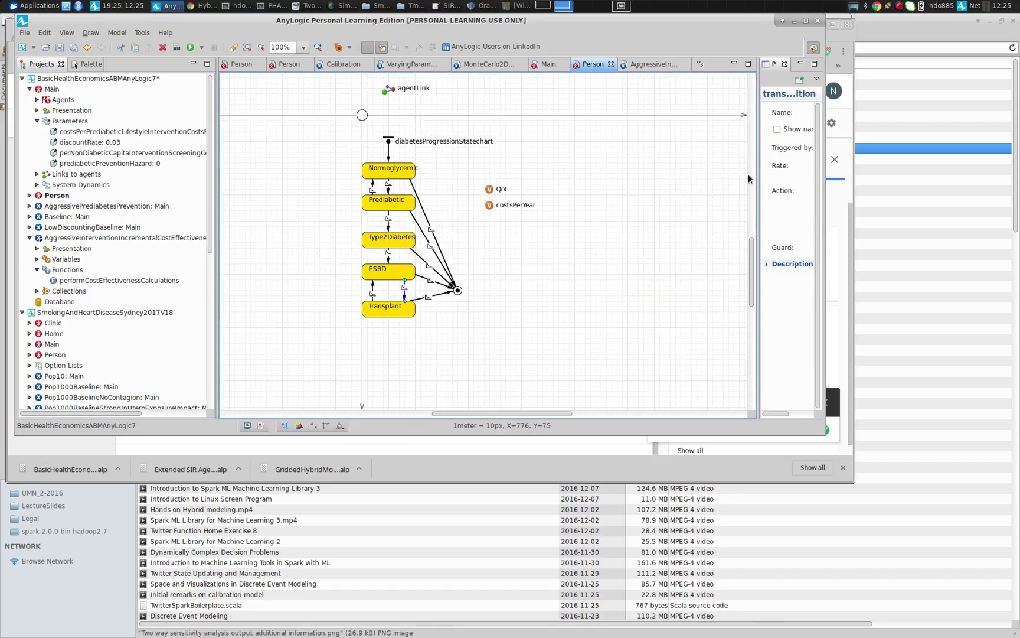
pyautogui.moveTo(758, 178); pyautogui.dragTo(437, 177)
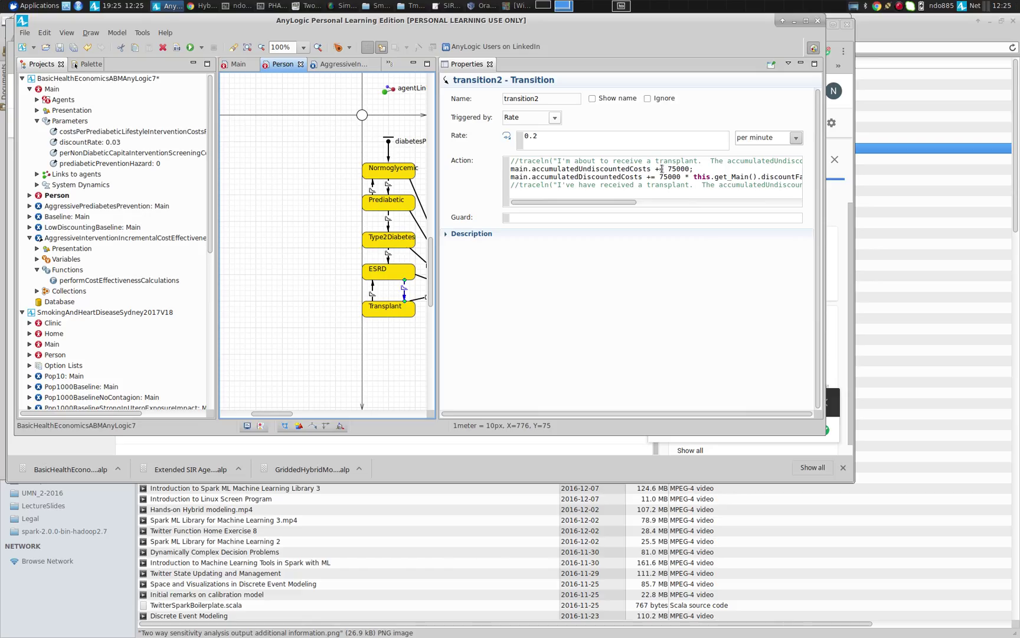
pyautogui.click(83, 239)
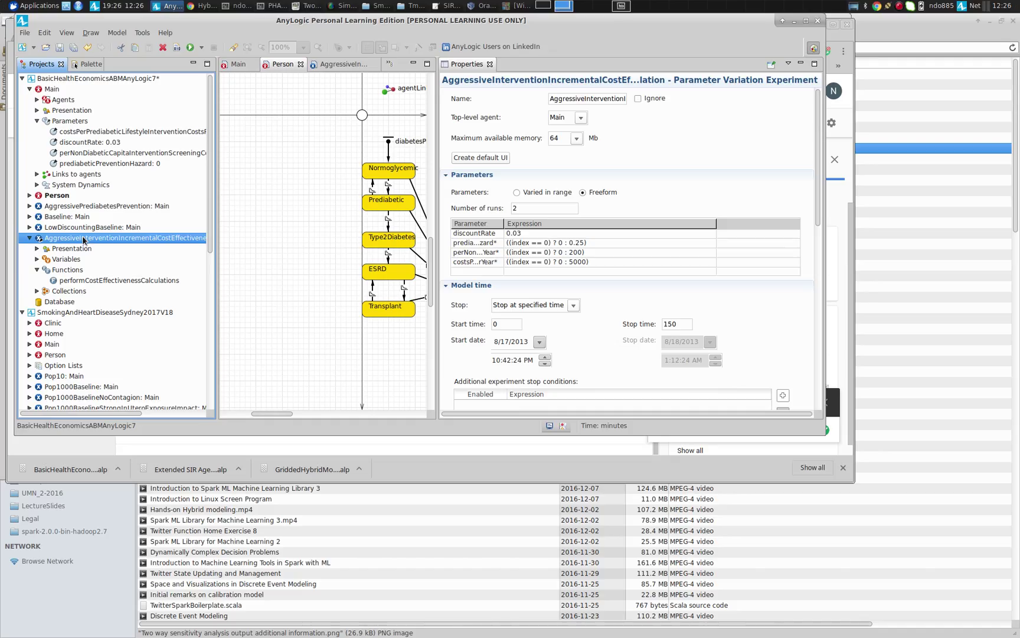
pyautogui.hotkey('alt', 'Tab')
pyautogui.hotkey('alt', 'Tab')
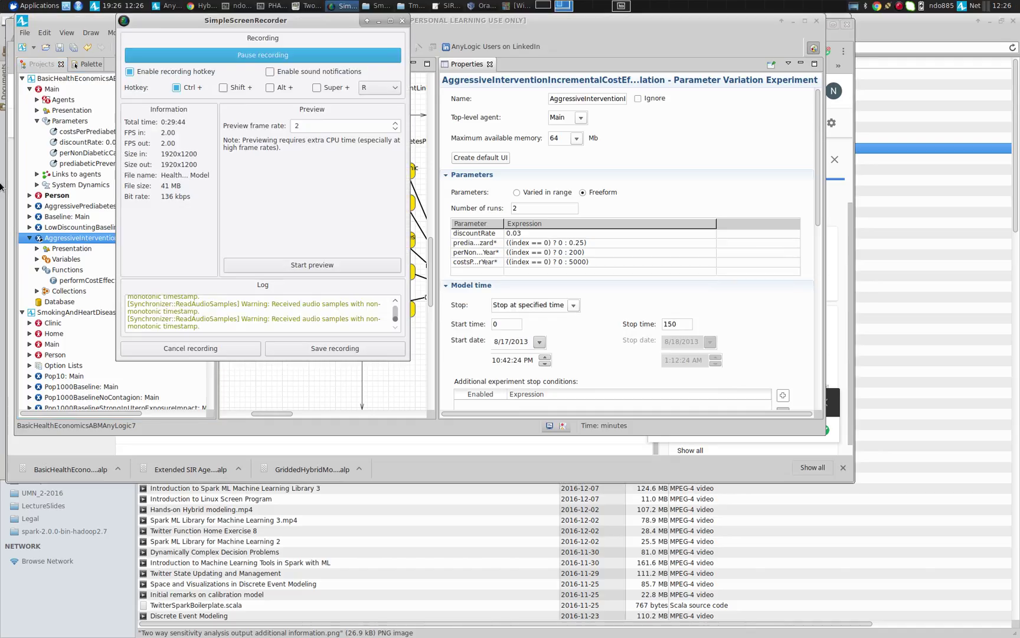